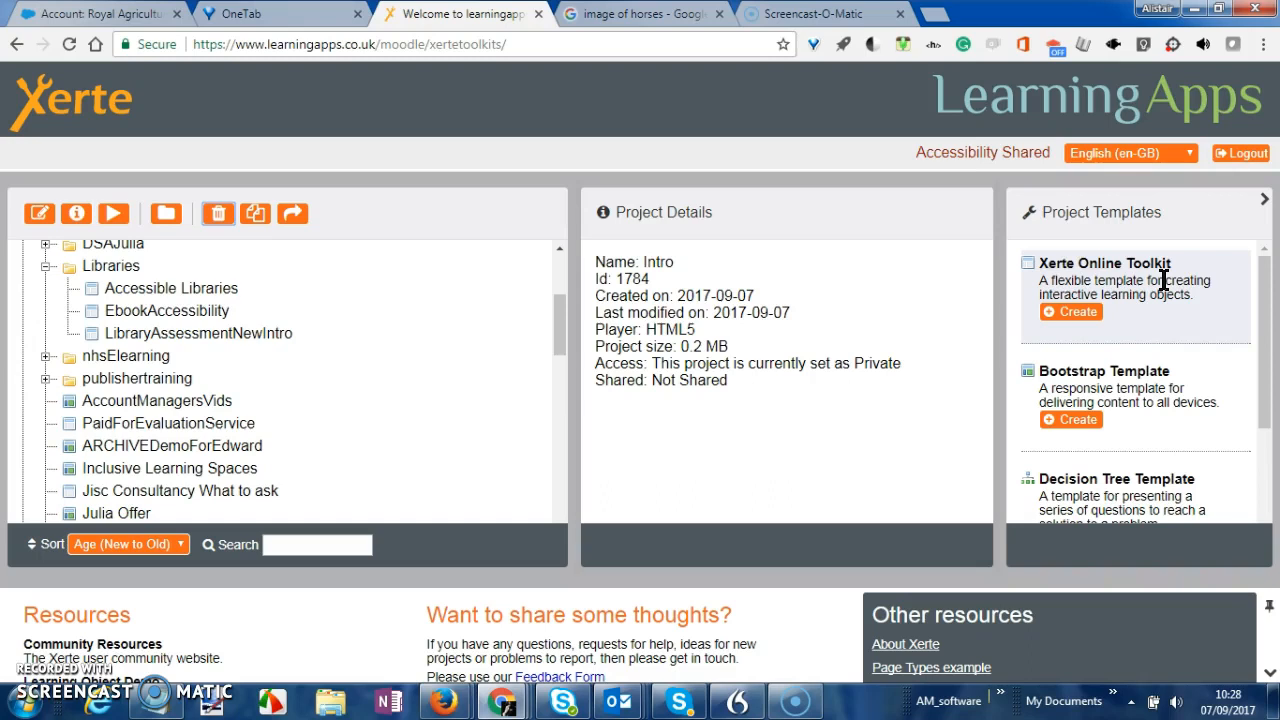
# Create a new project named Intro from the Xerte Online Toolkit template
pyautogui.click(1082, 314)
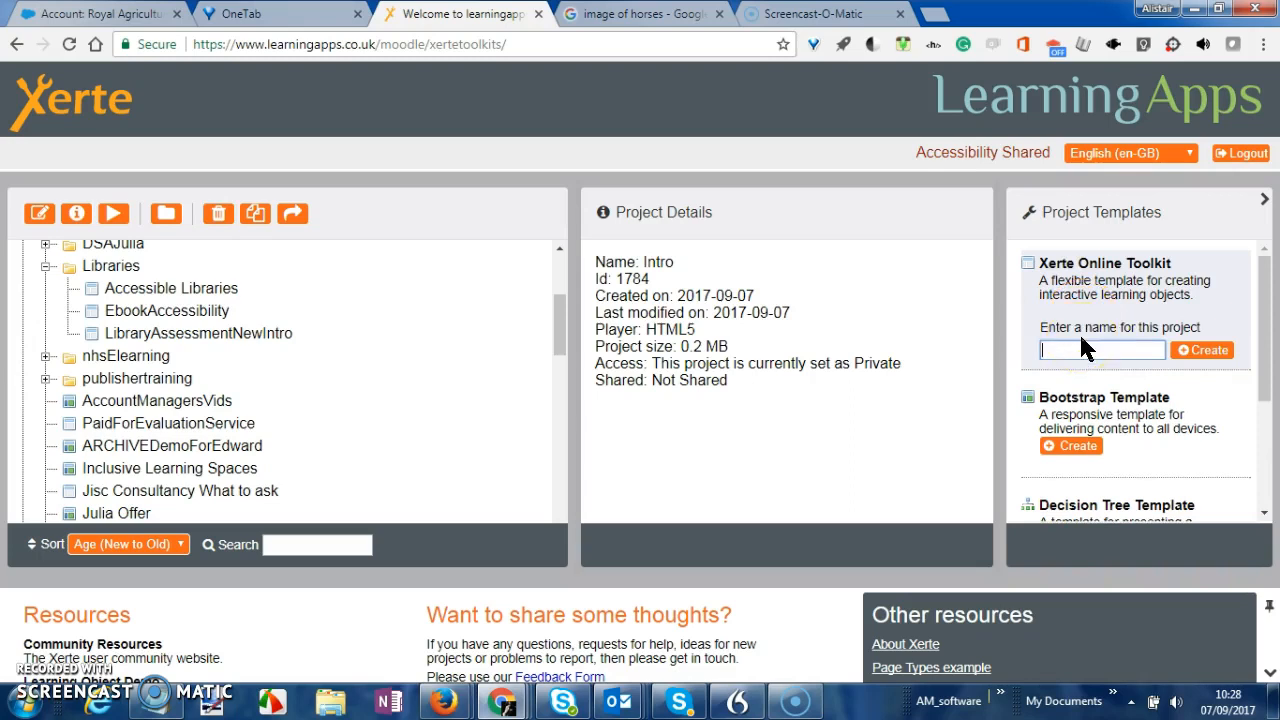
pyautogui.write('Intro')
pyautogui.press('Return')
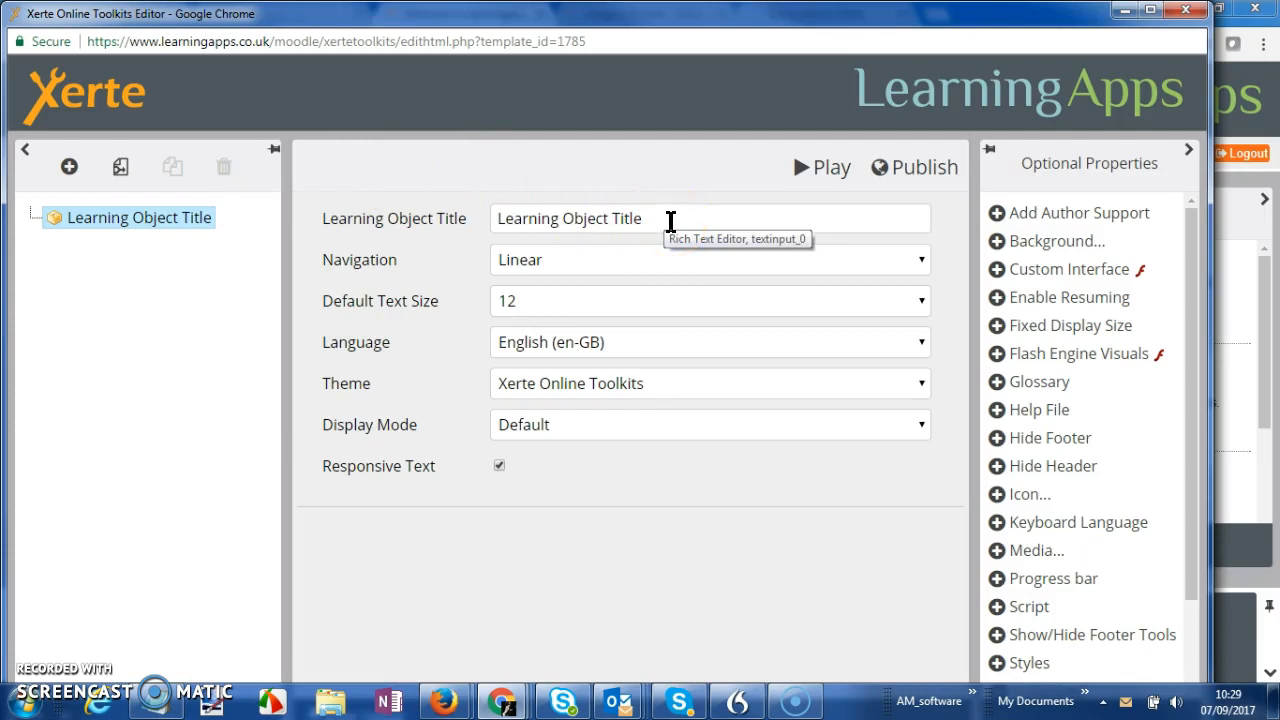
# Replace the placeholder learning object title with "Intro to Xerte Toolkits"
pyautogui.moveTo(640, 218); pyautogui.dragTo(487, 222)
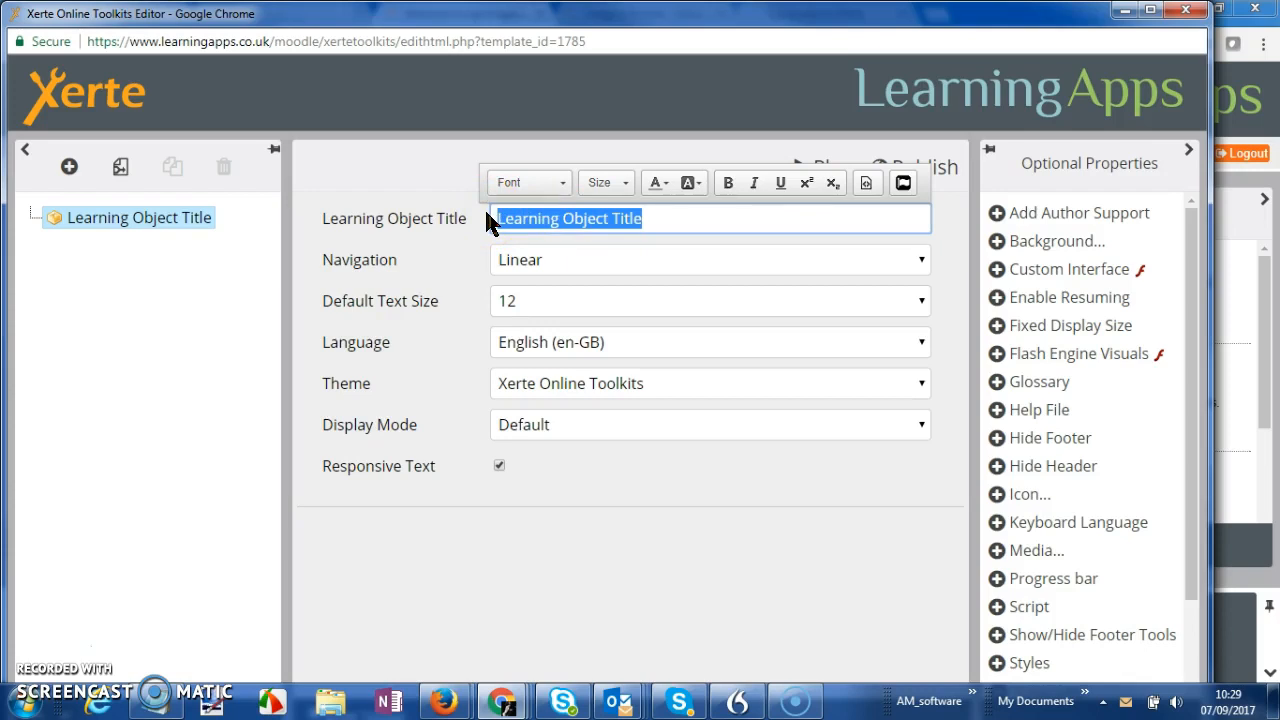
pyautogui.write('Intro to ')
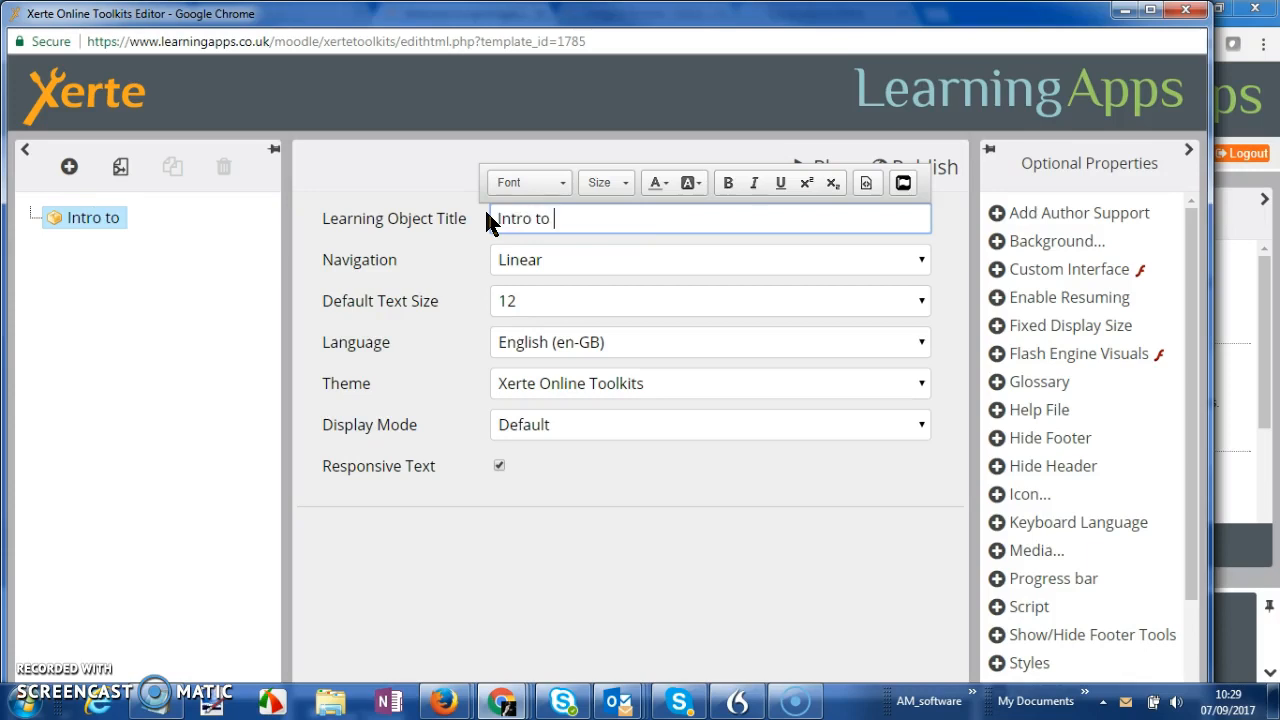
pyautogui.write('Xerte Toolkits')
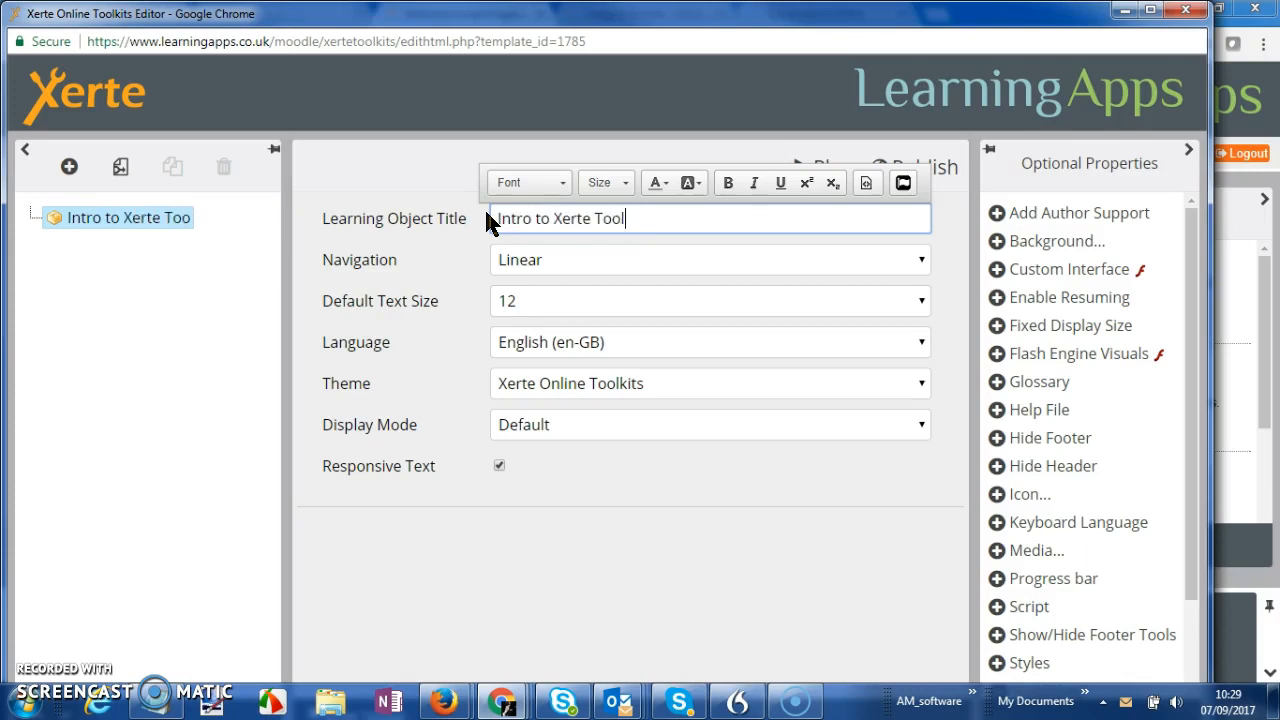
# Examine the available Navigation and Display Mode choices and the Responsive Text setting of the learning object
pyautogui.click(579, 259)
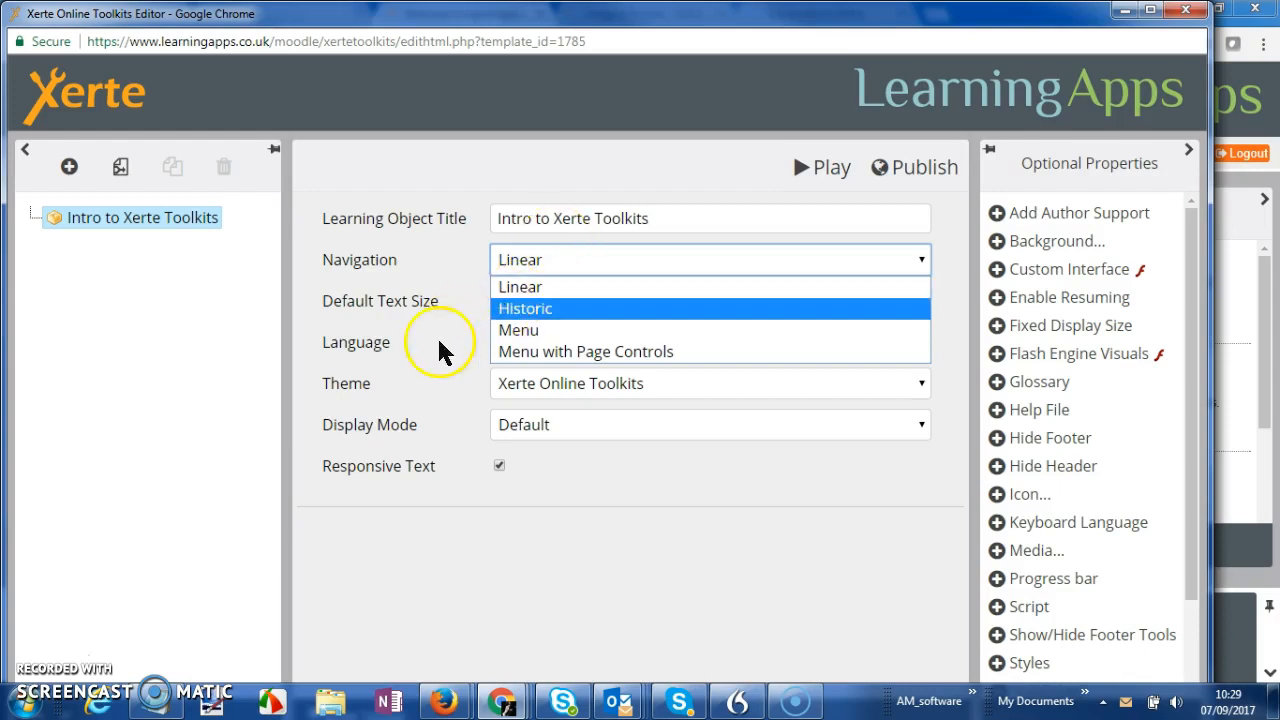
pyautogui.click(598, 530)
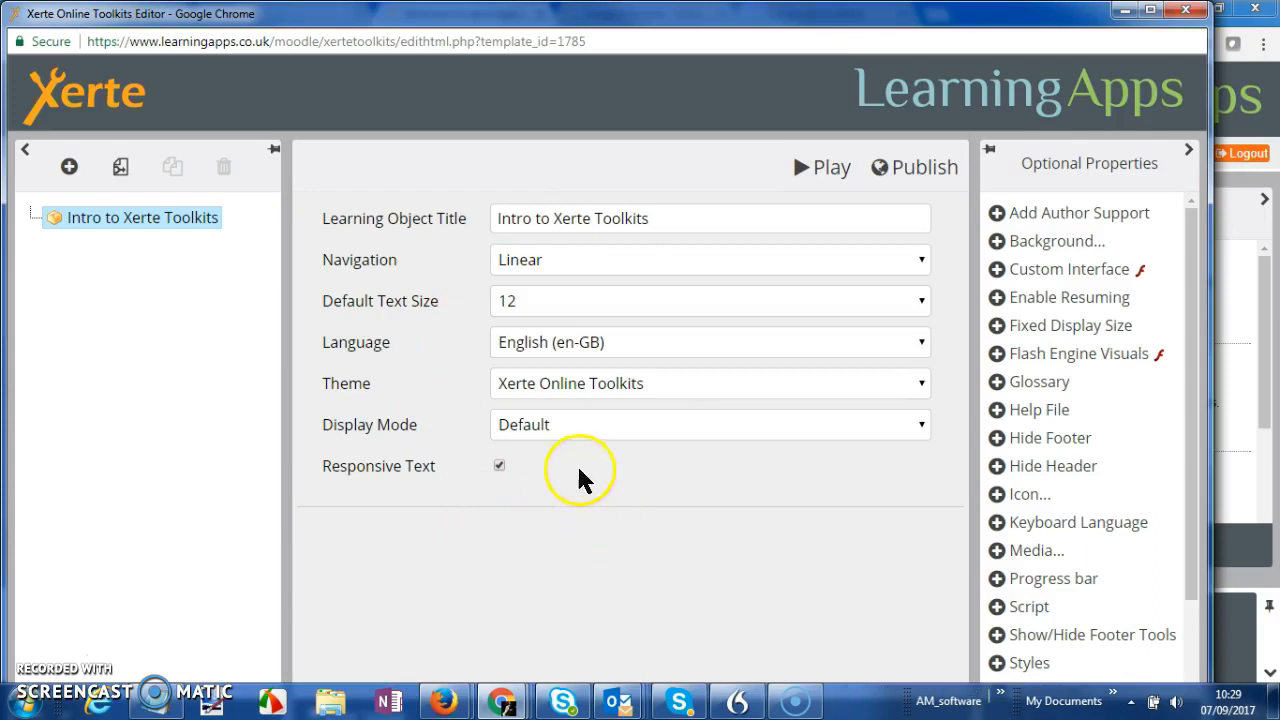
pyautogui.click(558, 430)
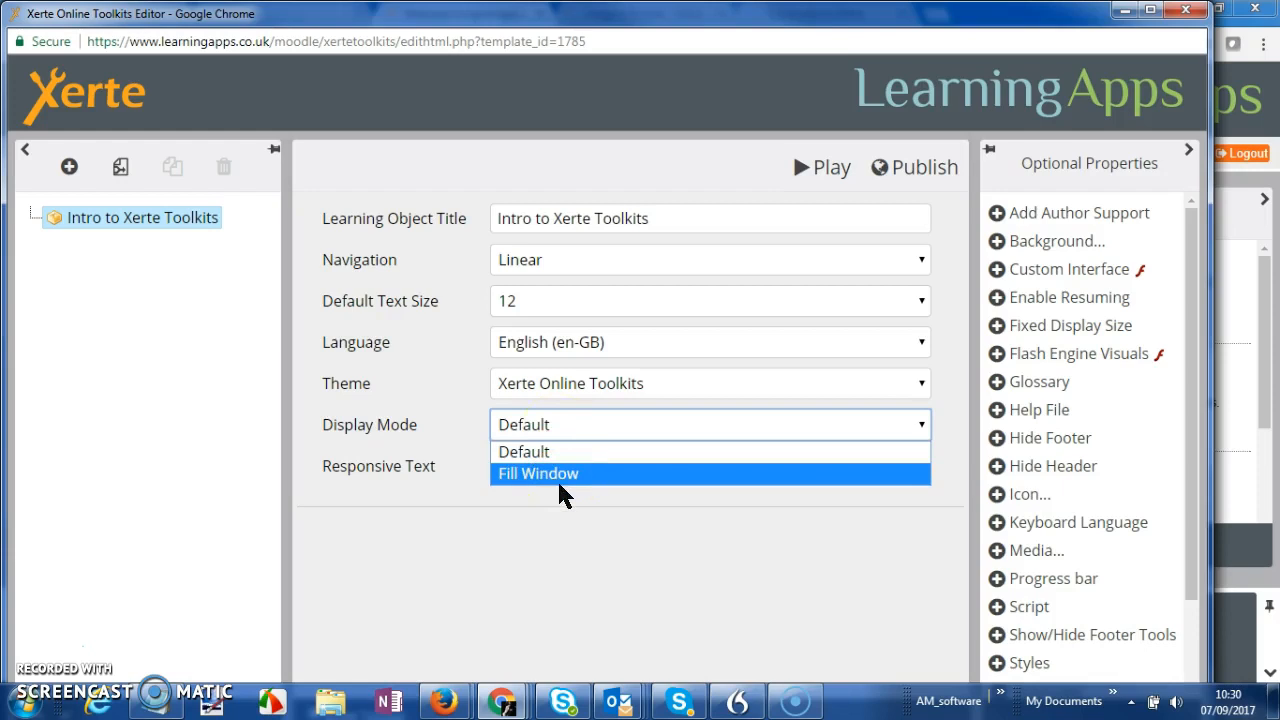
pyautogui.click(550, 462)
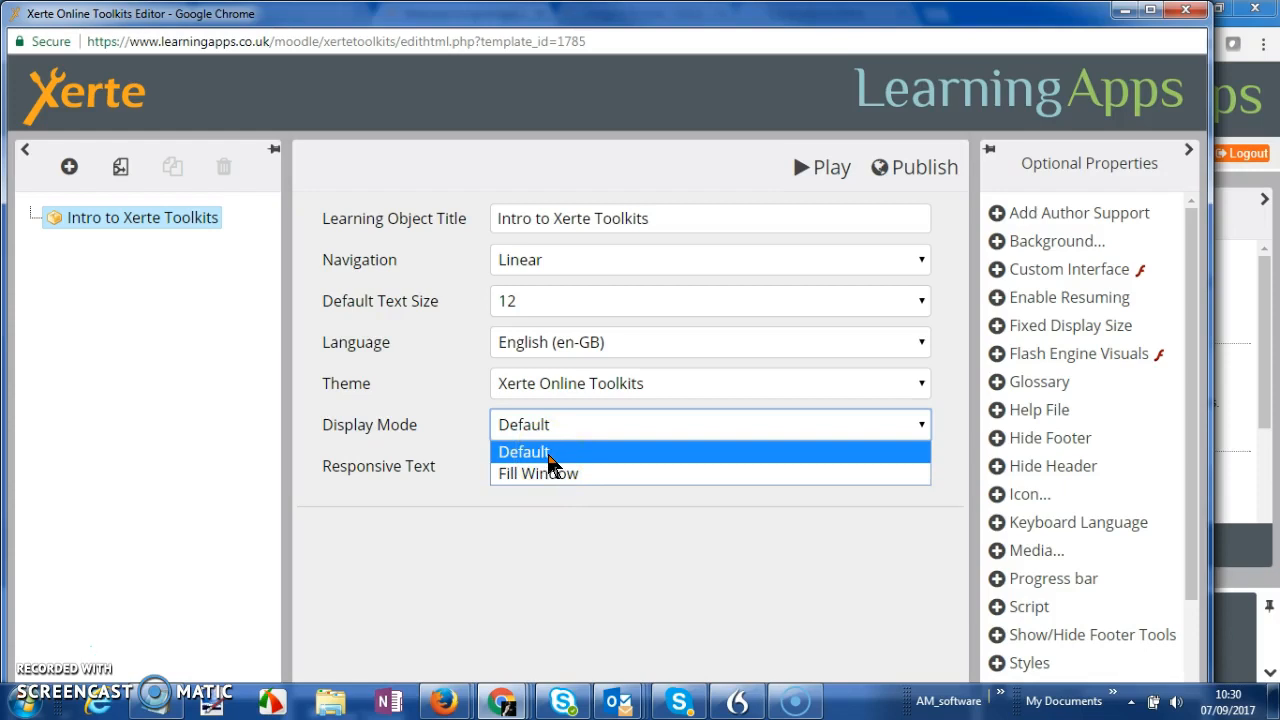
pyautogui.click(623, 568)
pyautogui.click(409, 471)
pyautogui.click(498, 467)
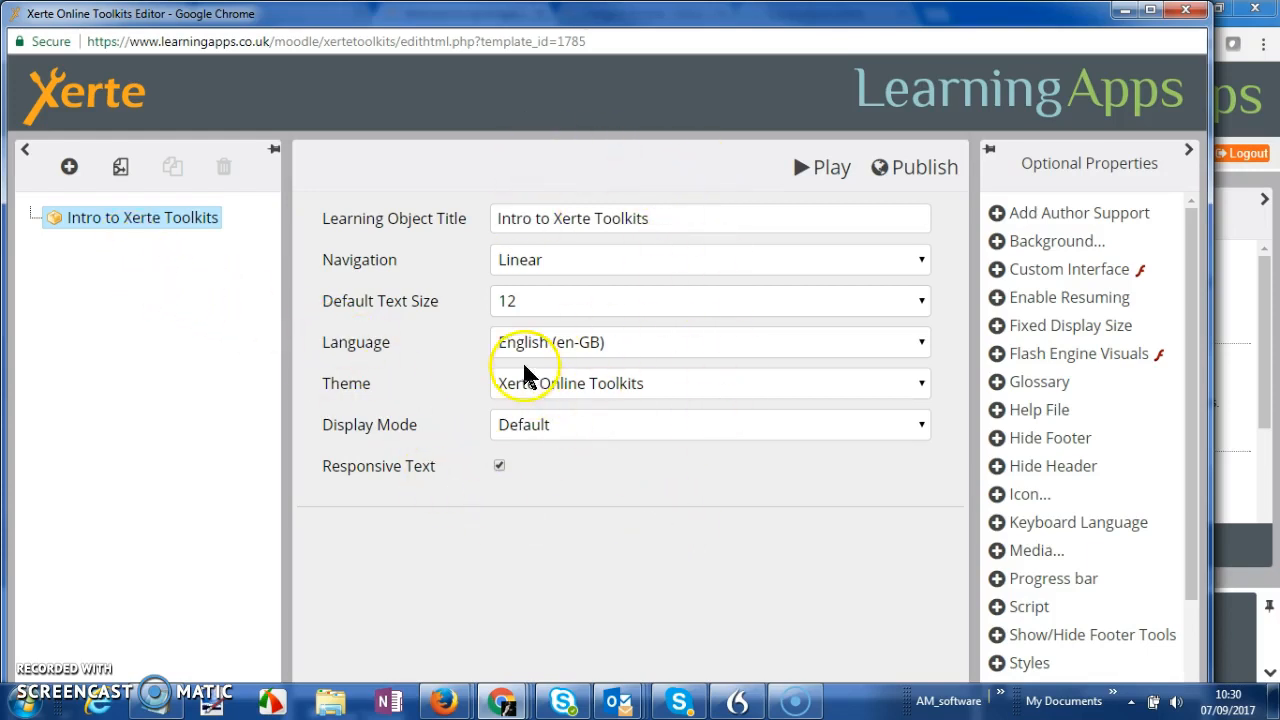
# Insert a new Plain Text page into the project using the After placement
pyautogui.click(69, 167)
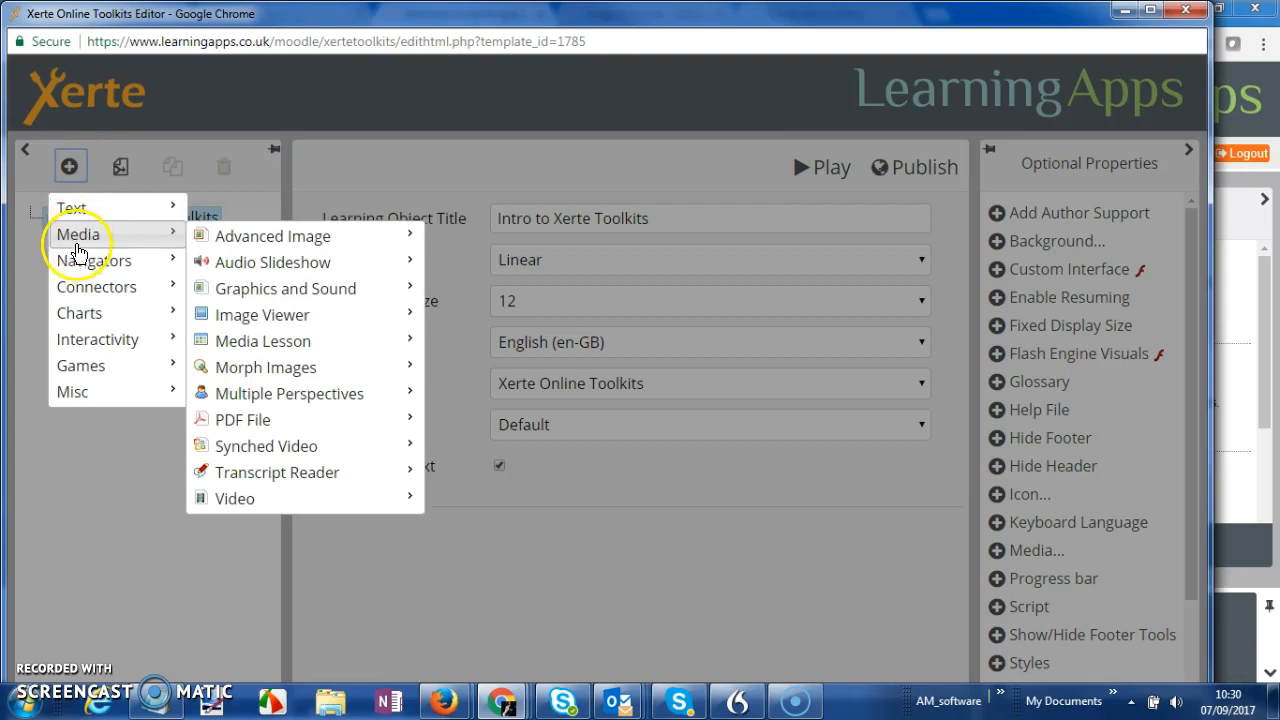
pyautogui.moveTo(79, 266)
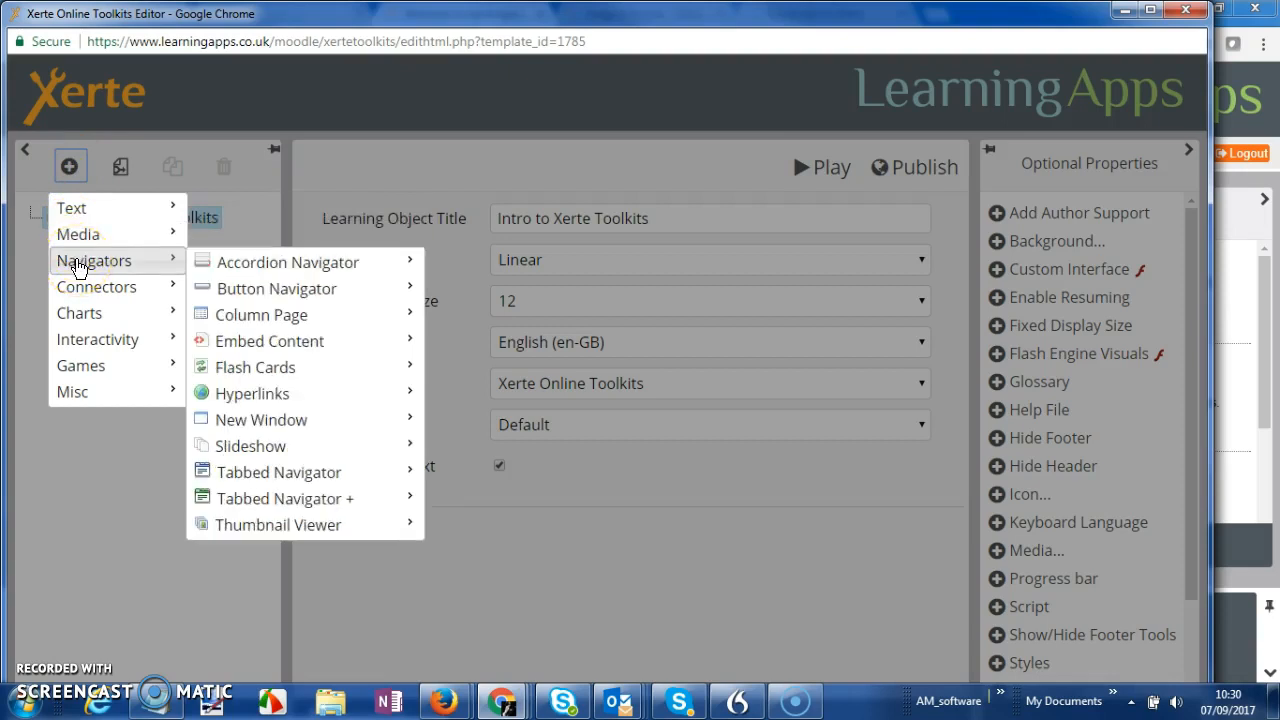
pyautogui.moveTo(75, 212)
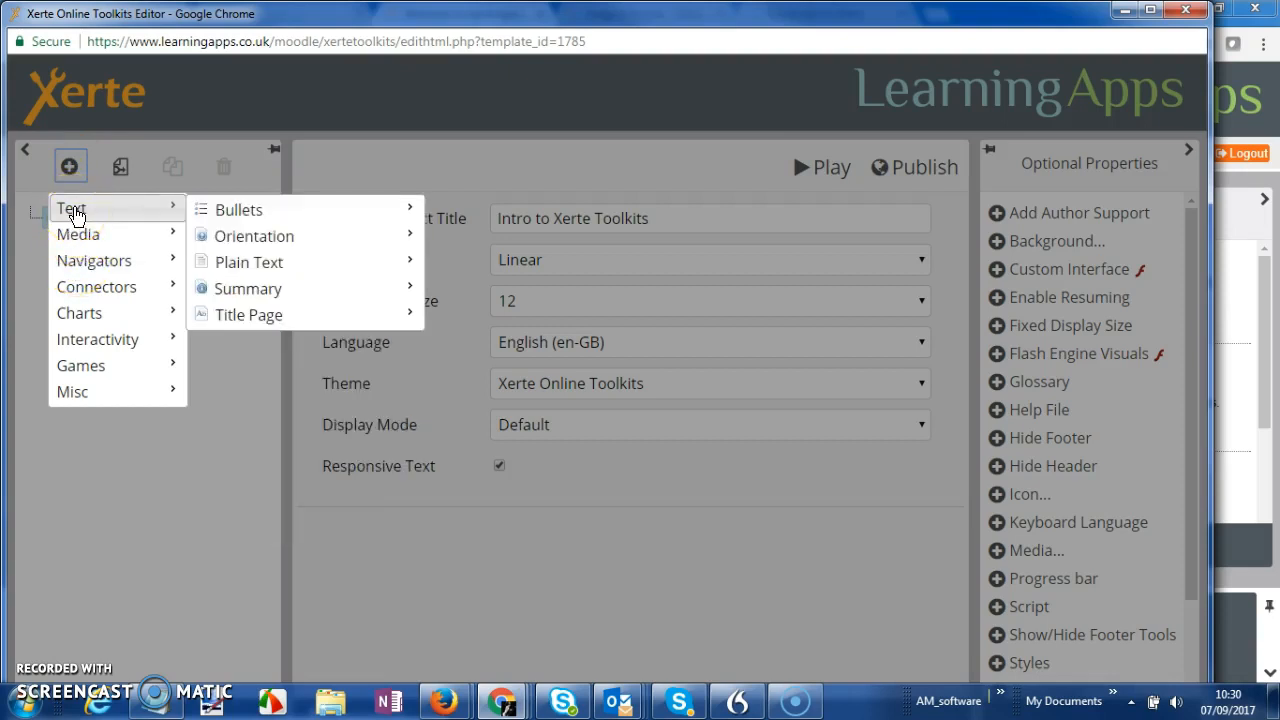
pyautogui.moveTo(283, 262)
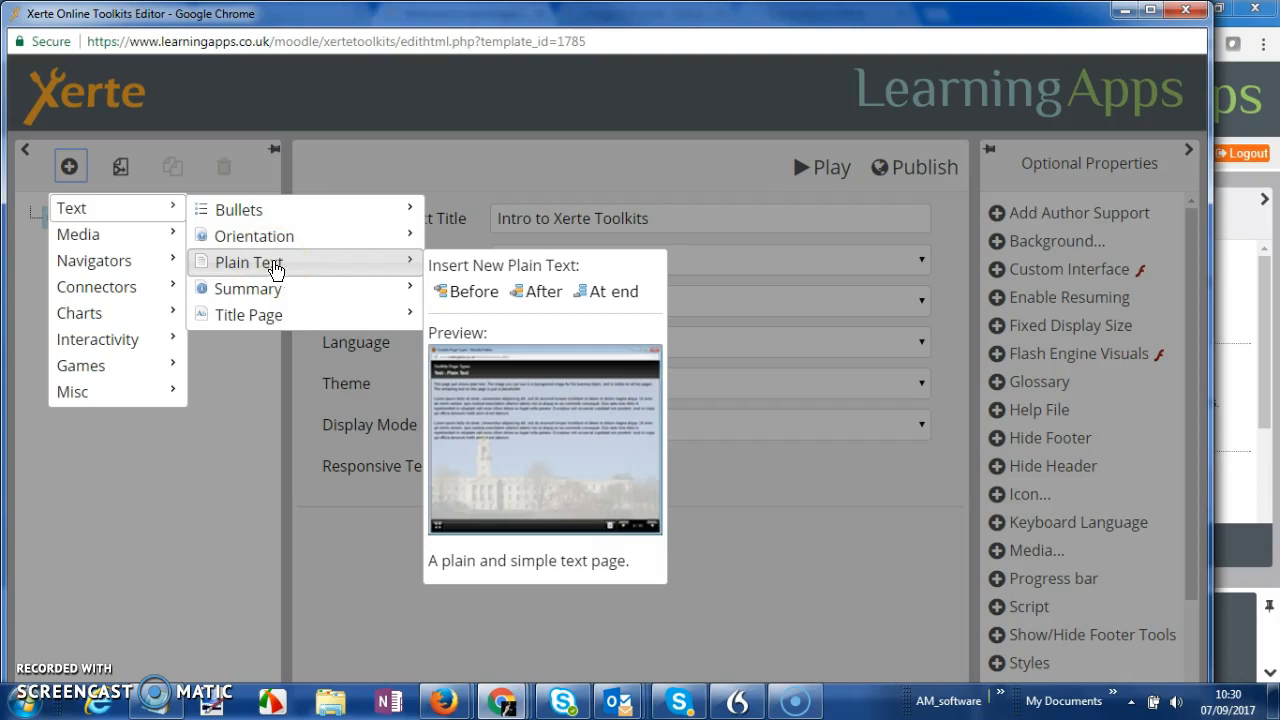
pyautogui.click(304, 264)
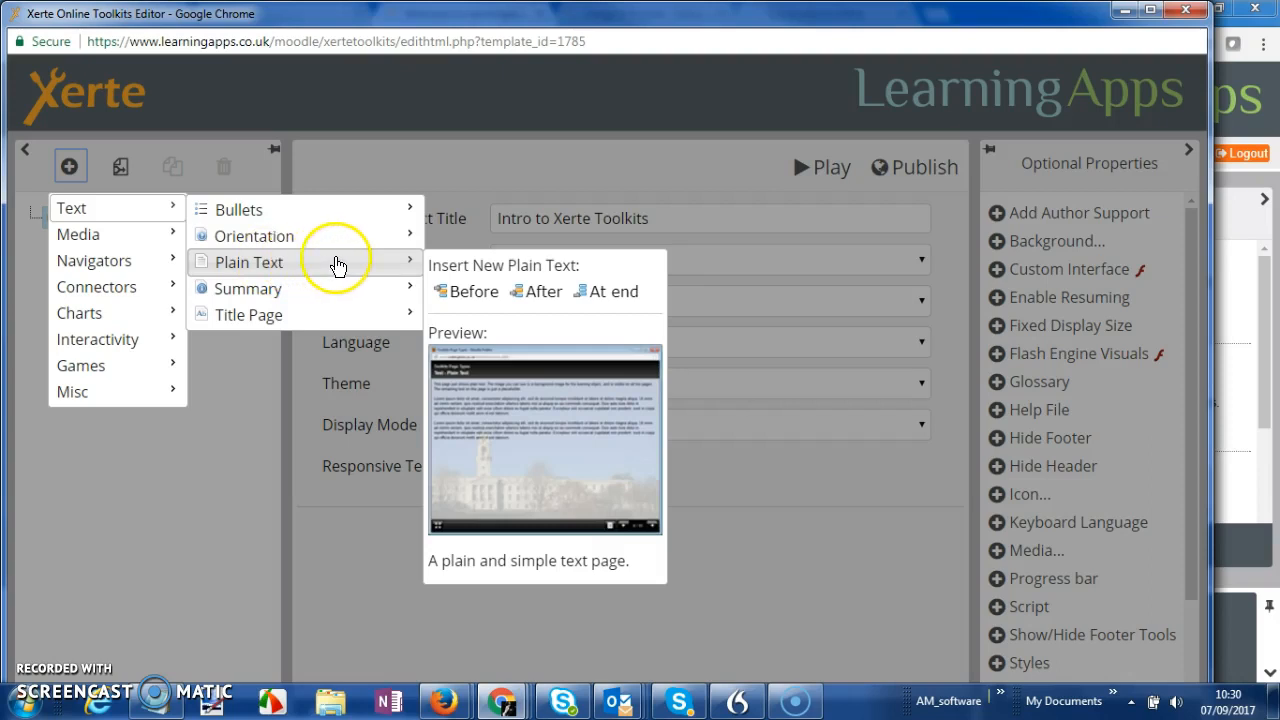
pyautogui.click(537, 294)
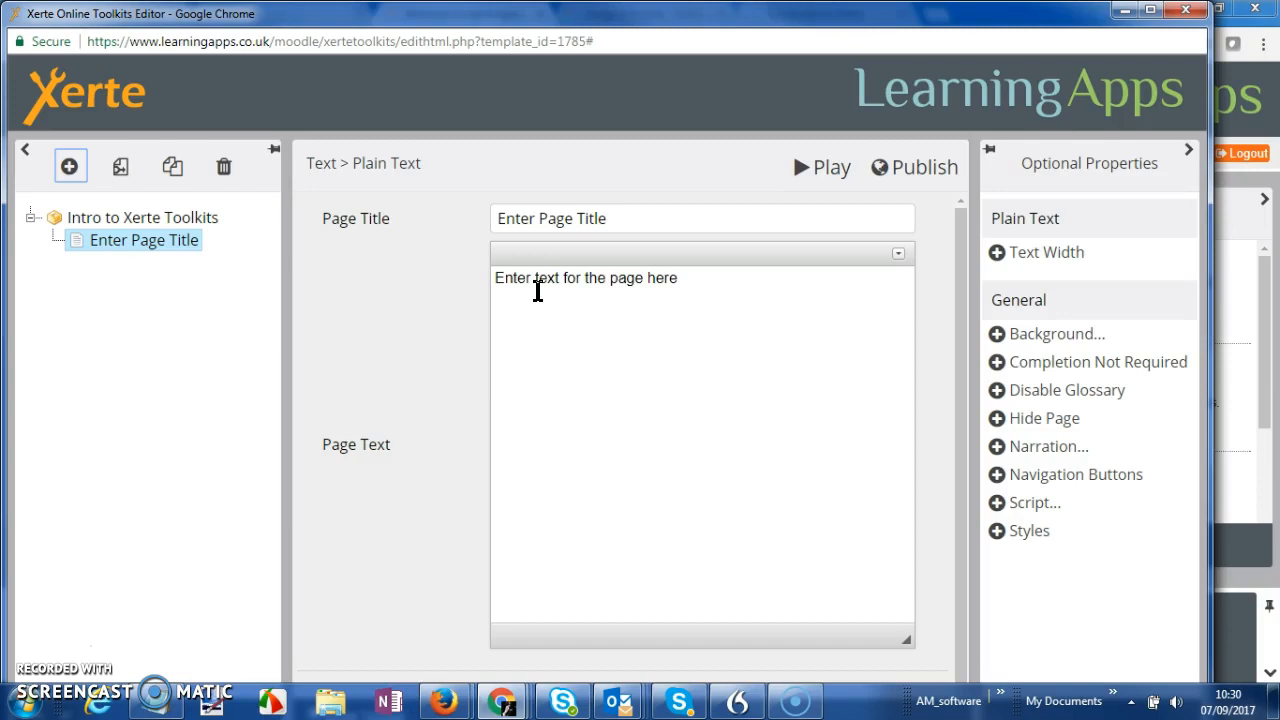
# Set the new page's title to "First page" and delete the placeholder text from its body
pyautogui.moveTo(618, 216); pyautogui.dragTo(484, 222)
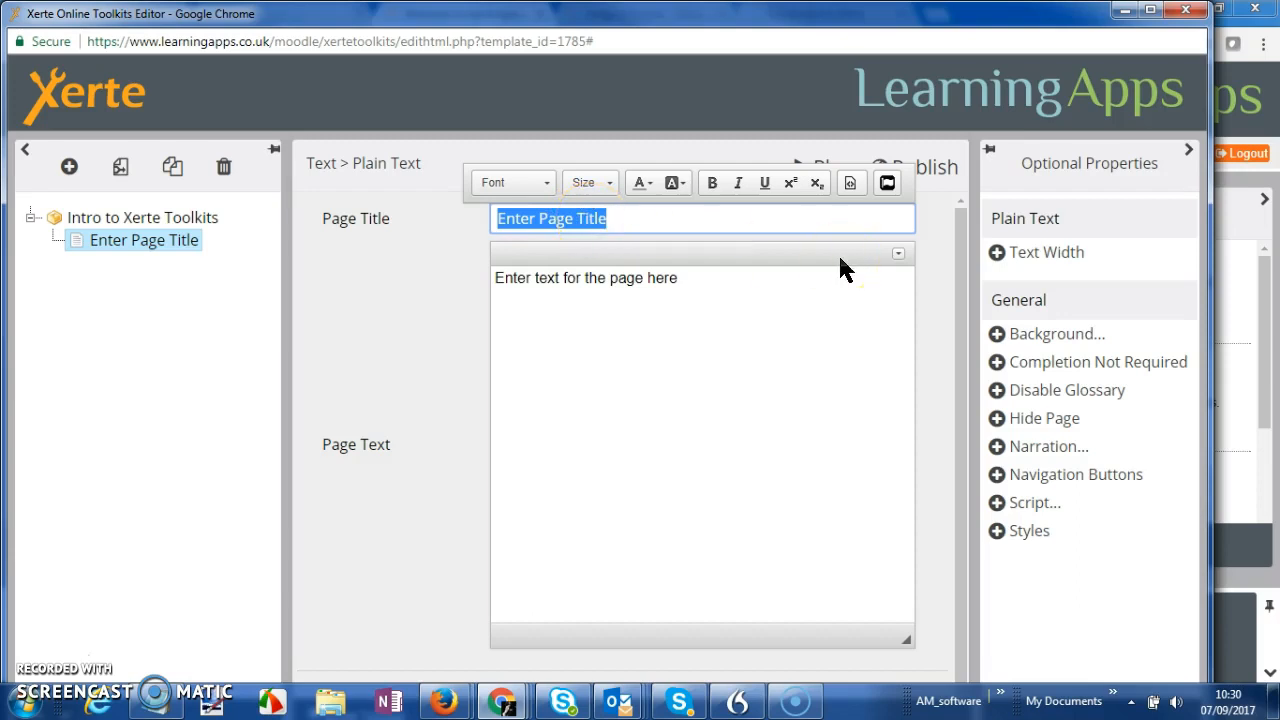
pyautogui.write('First page')
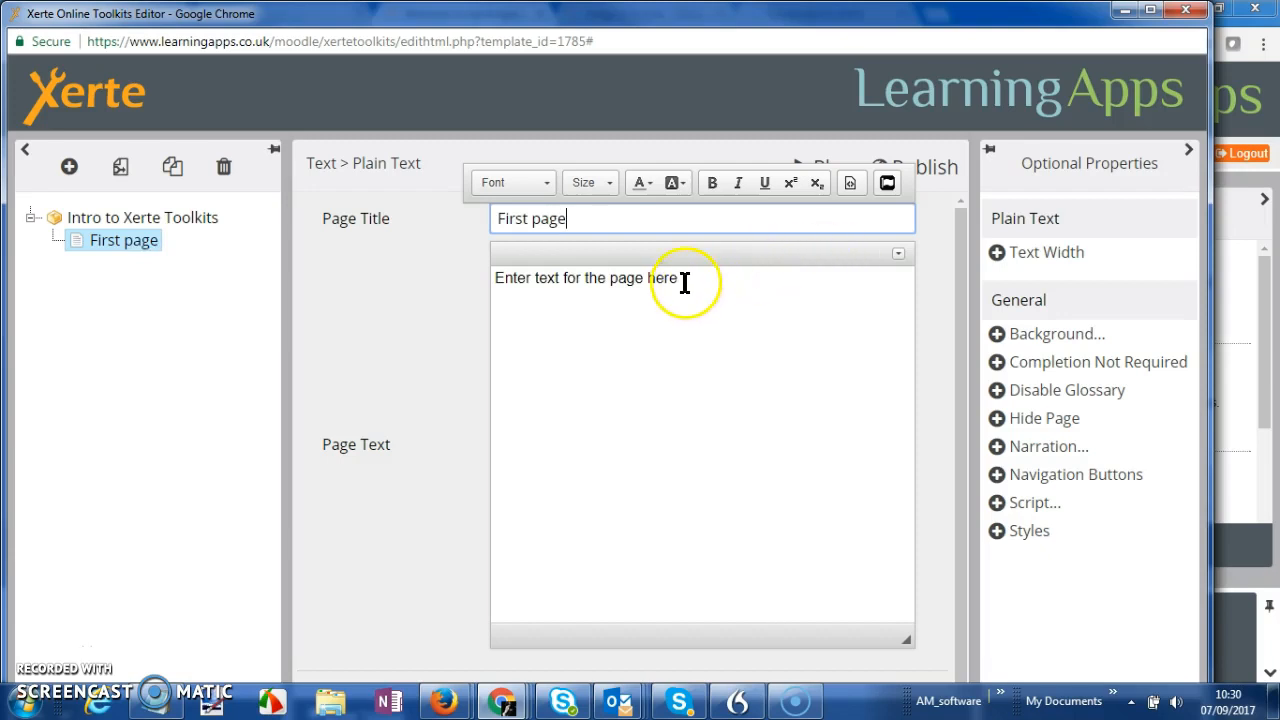
pyautogui.click(763, 273)
pyautogui.moveTo(763, 273); pyautogui.dragTo(390, 276)
pyautogui.press('Delete')
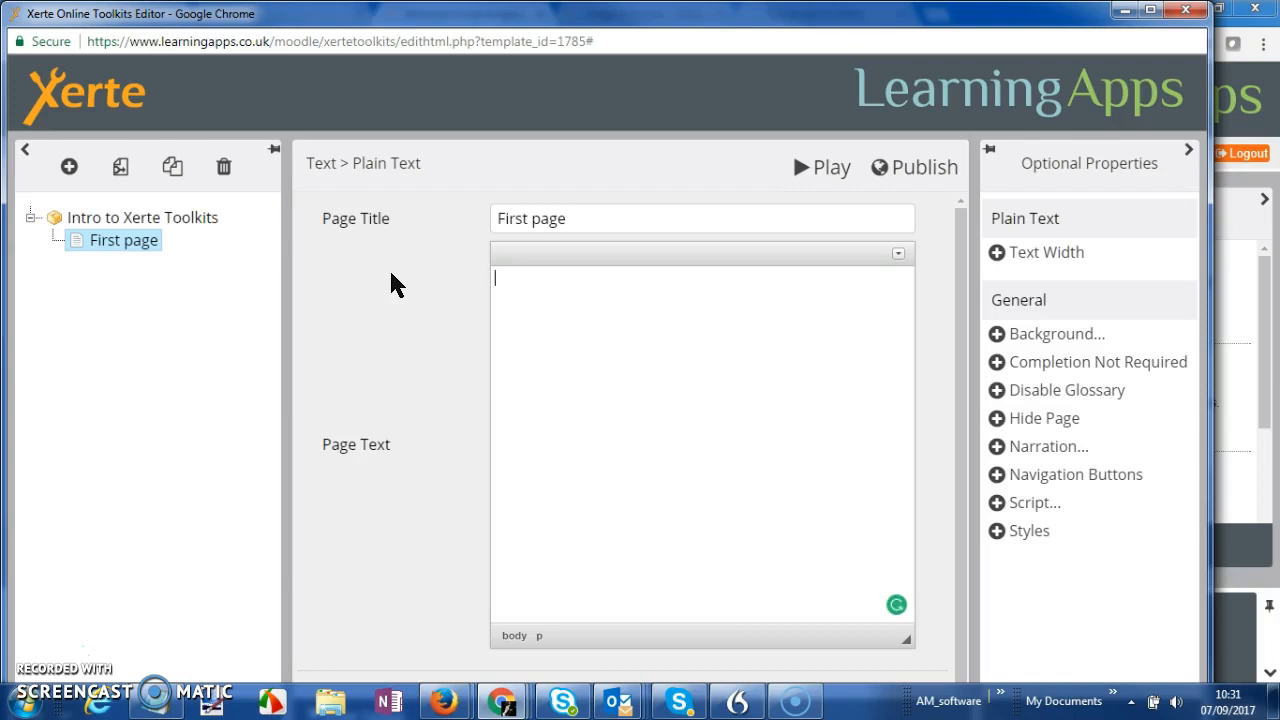
# Maximize the editor window and turn on the option that shows all text toolbars by default
pyautogui.click(898, 257)
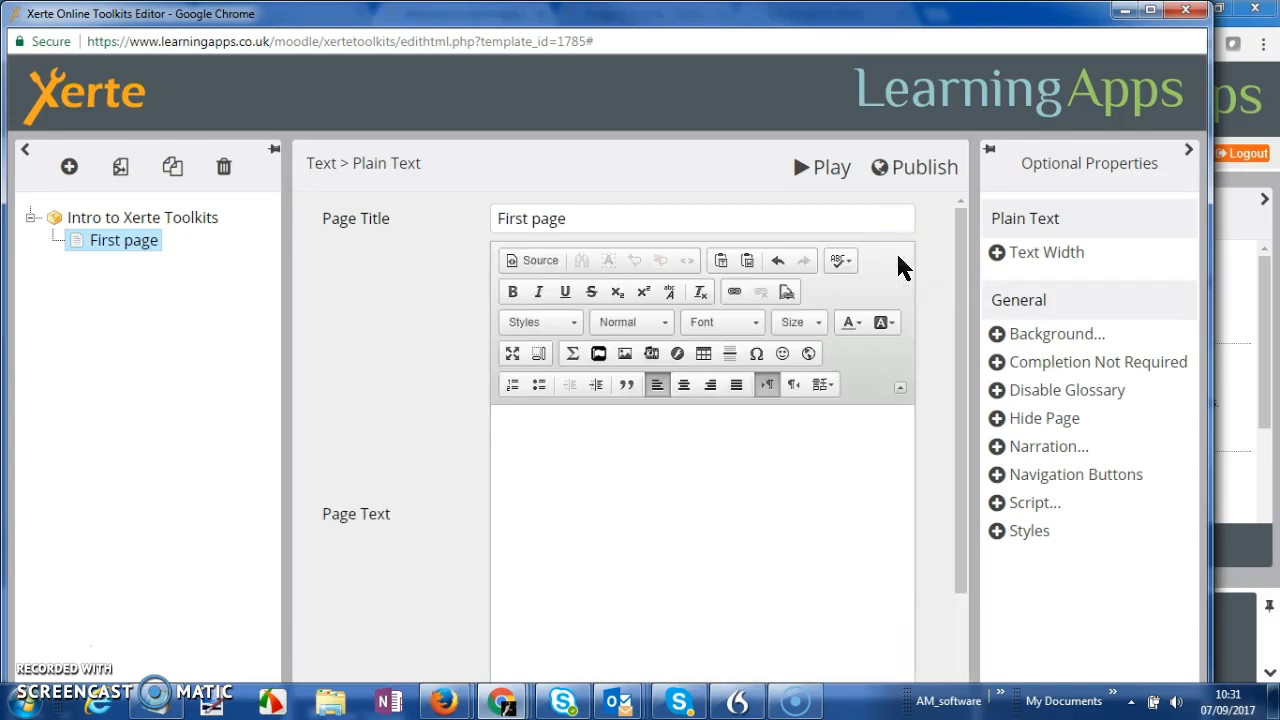
pyautogui.click(901, 389)
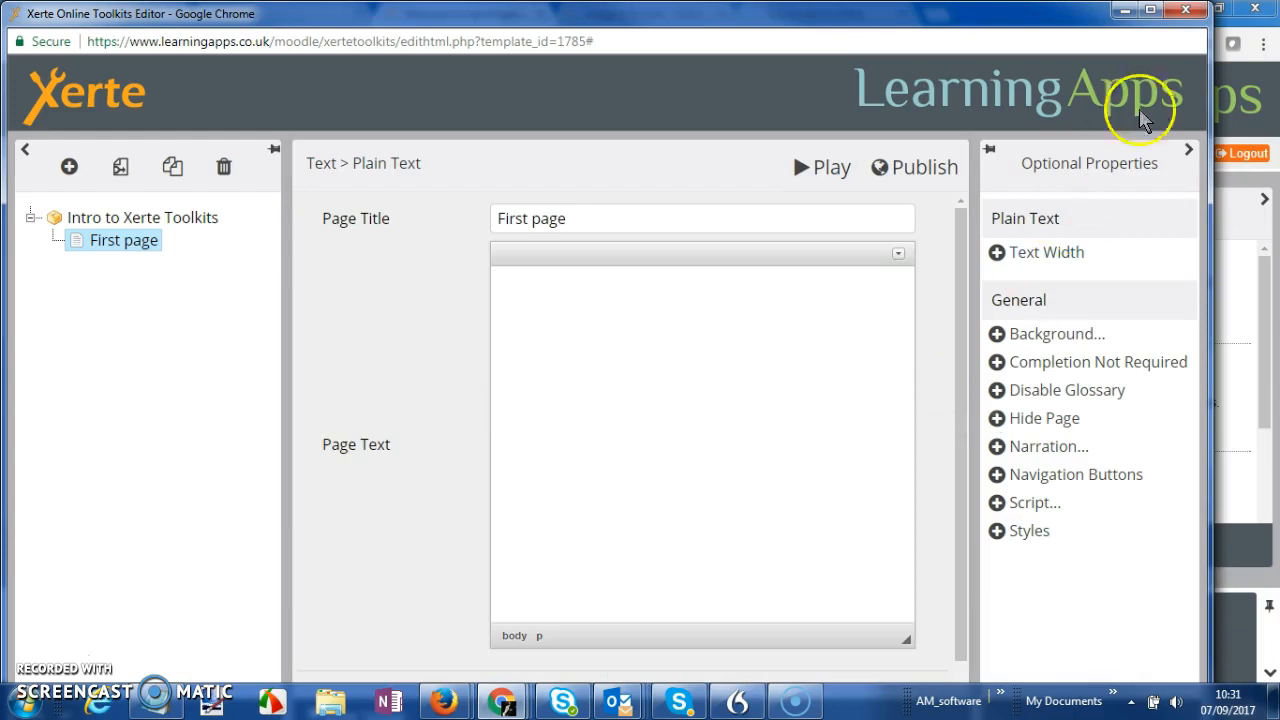
pyautogui.click(1150, 10)
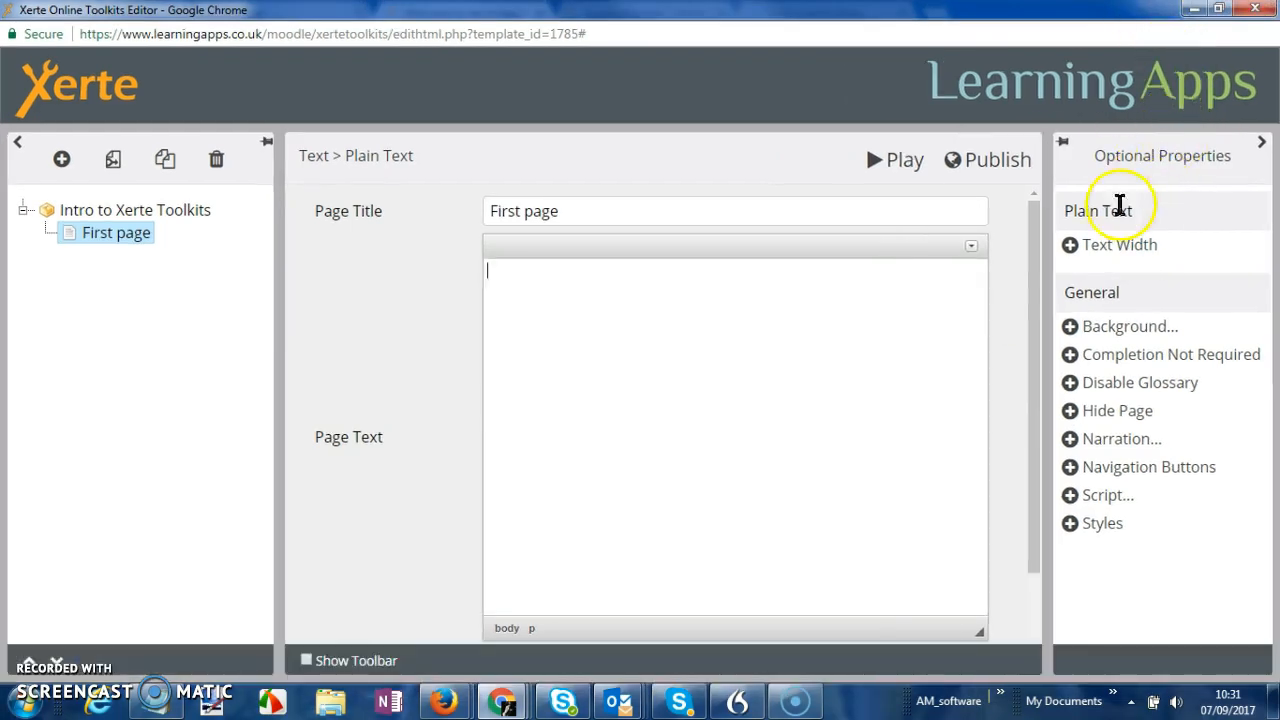
pyautogui.click(306, 661)
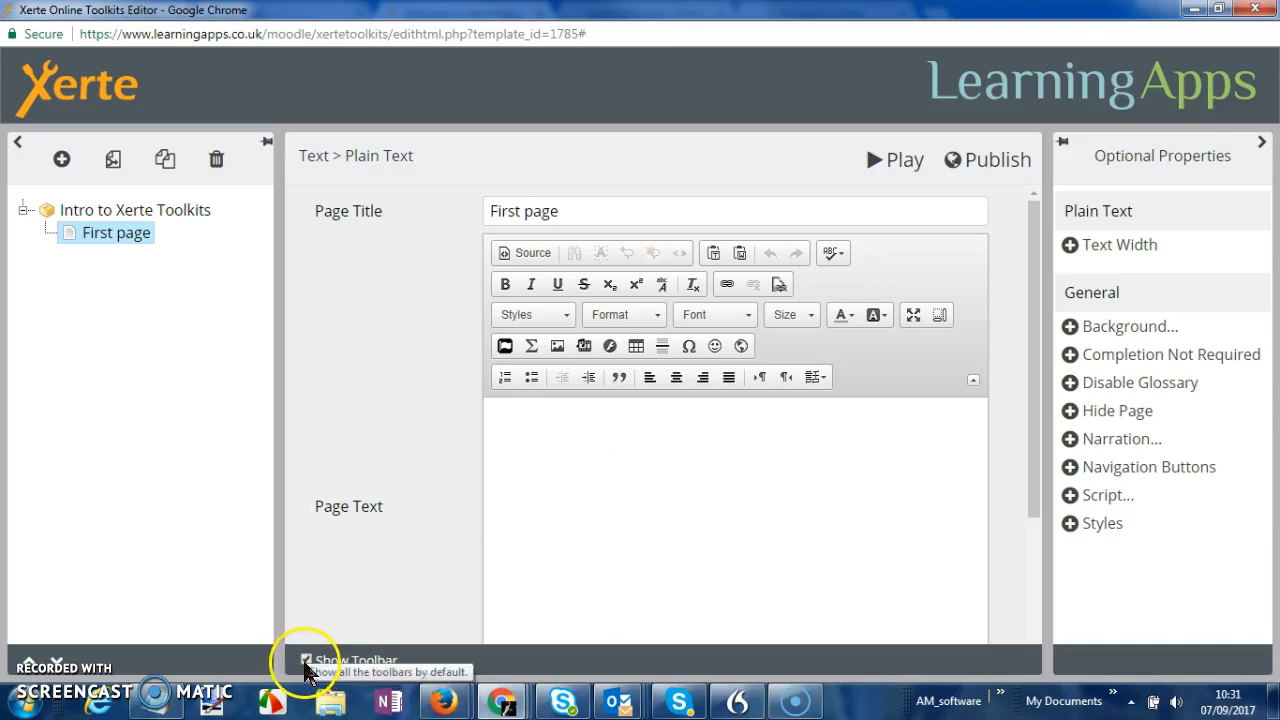
# Enter "Page one - horses and scarecrows" in the page text and format that line as Heading 3
pyautogui.click(557, 425)
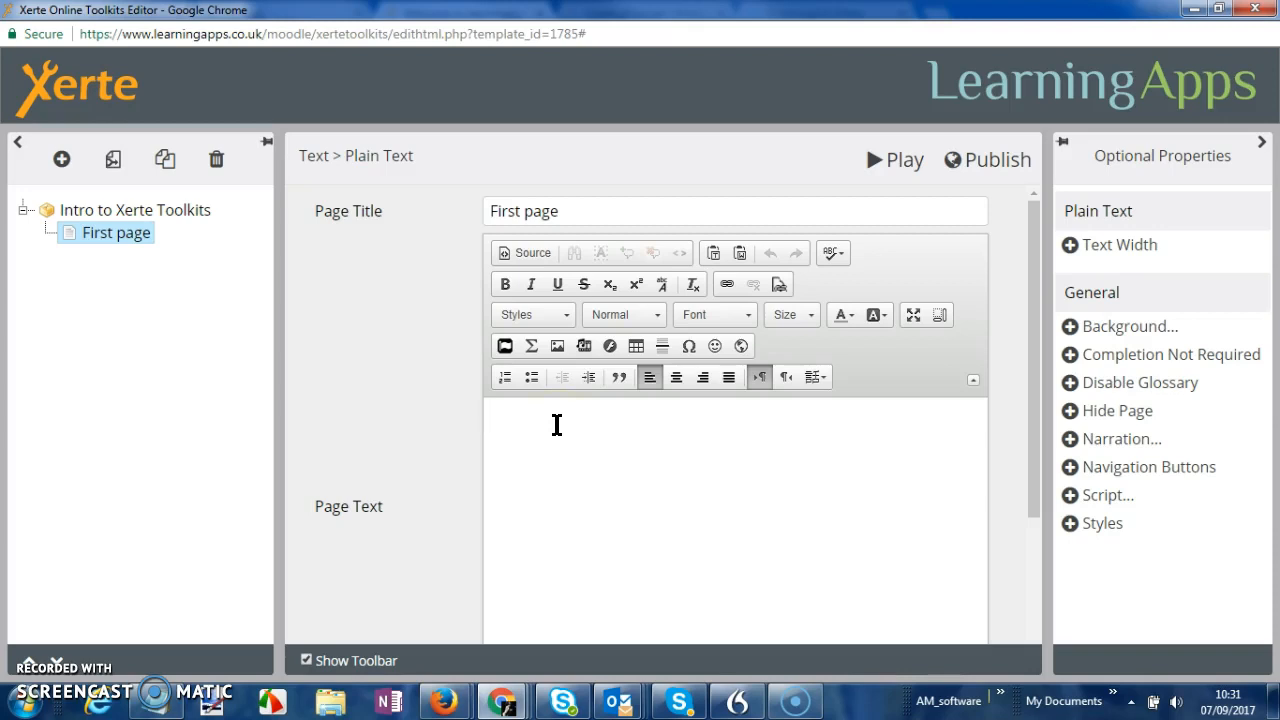
pyautogui.write('Page one - horses and ')
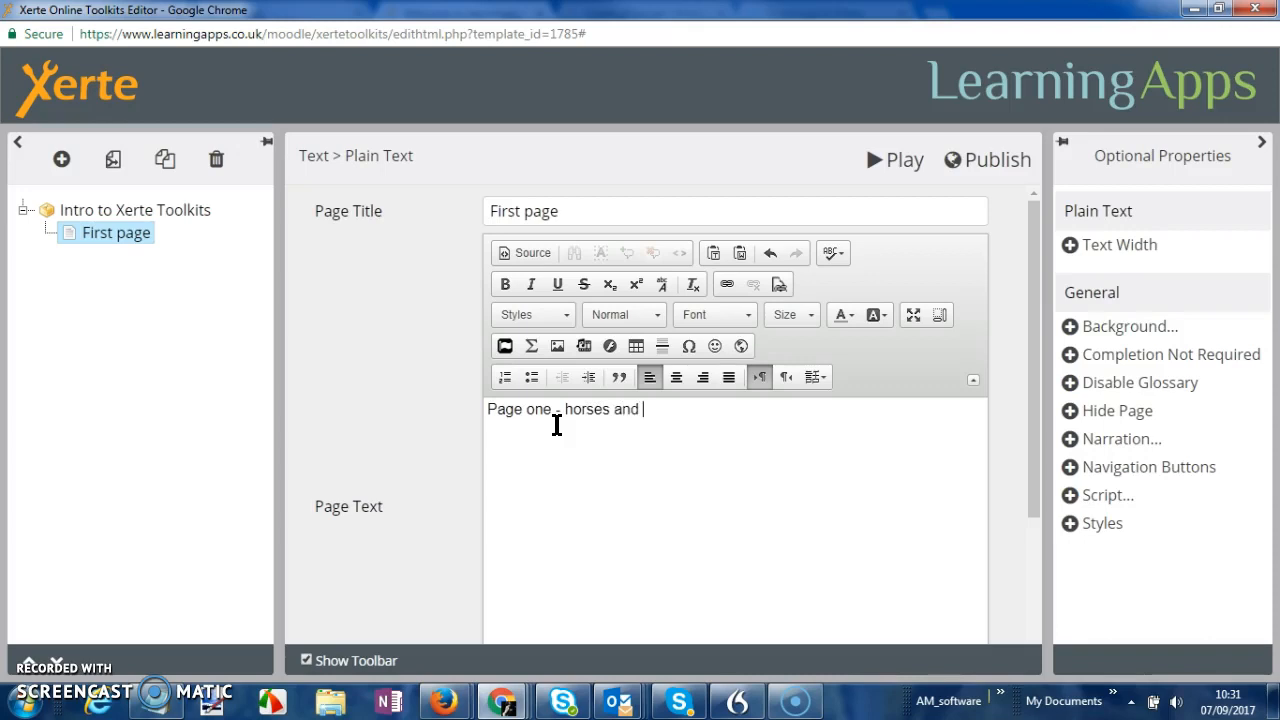
pyautogui.write('scarecrows')
pyautogui.click(628, 318)
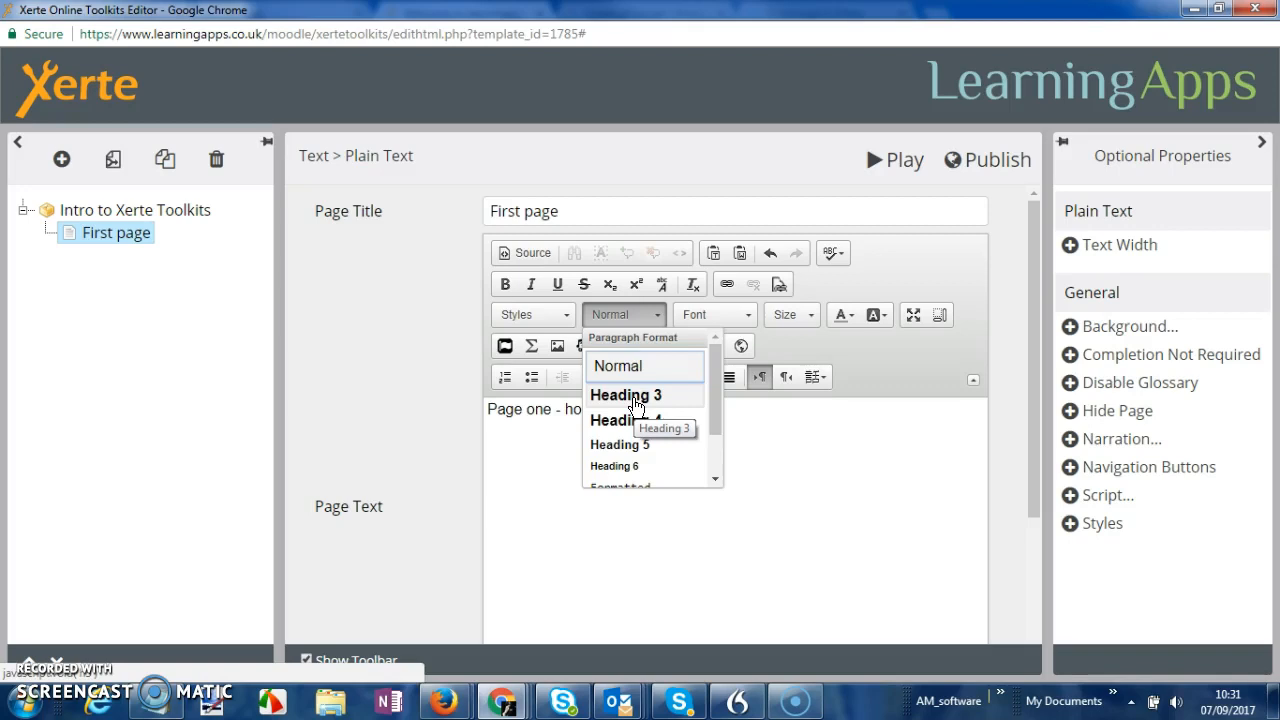
pyautogui.click(634, 403)
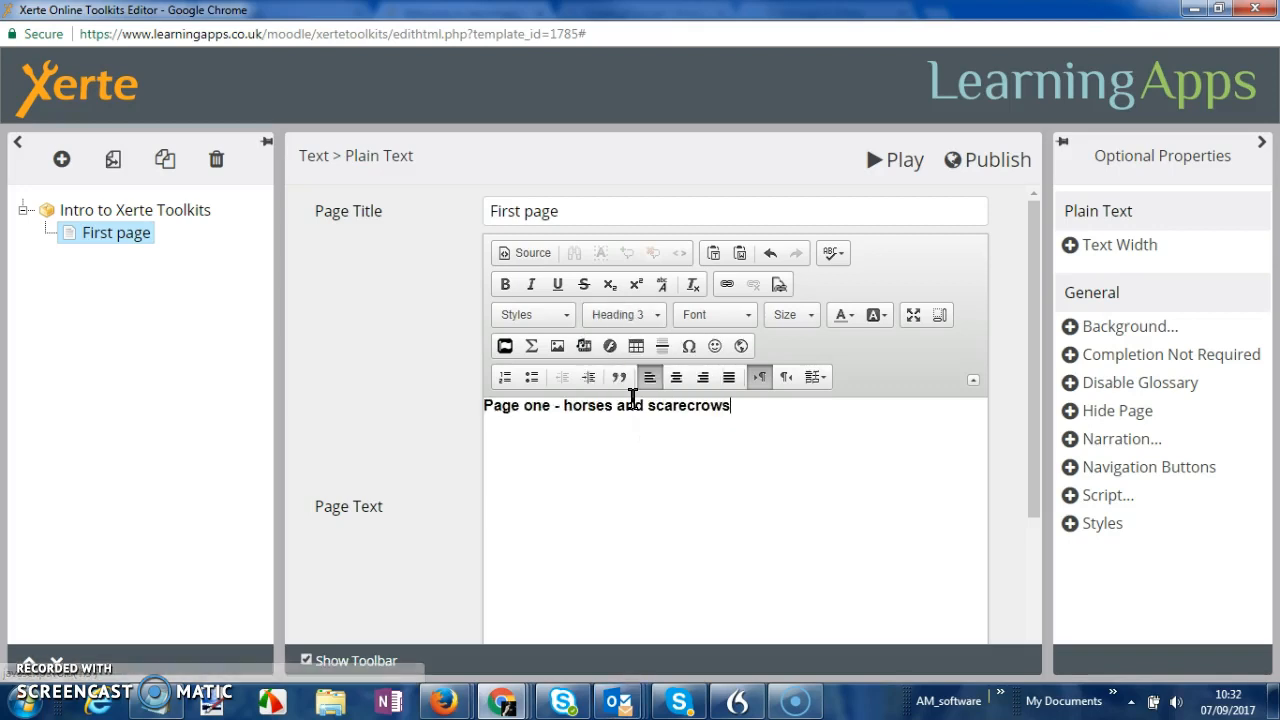
# Add a normal paragraph reading "Here's sample text." on a new line below the heading
pyautogui.click(739, 416)
pyautogui.press('Return')
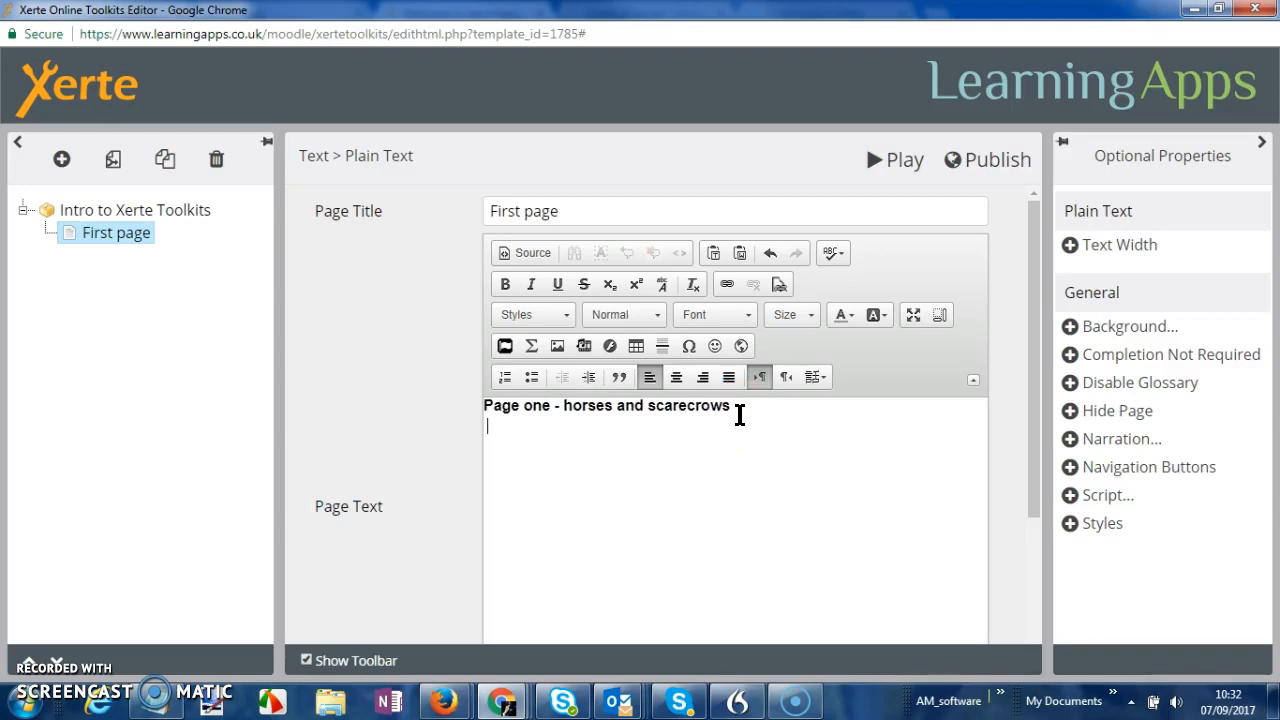
pyautogui.write("Here's sample text")
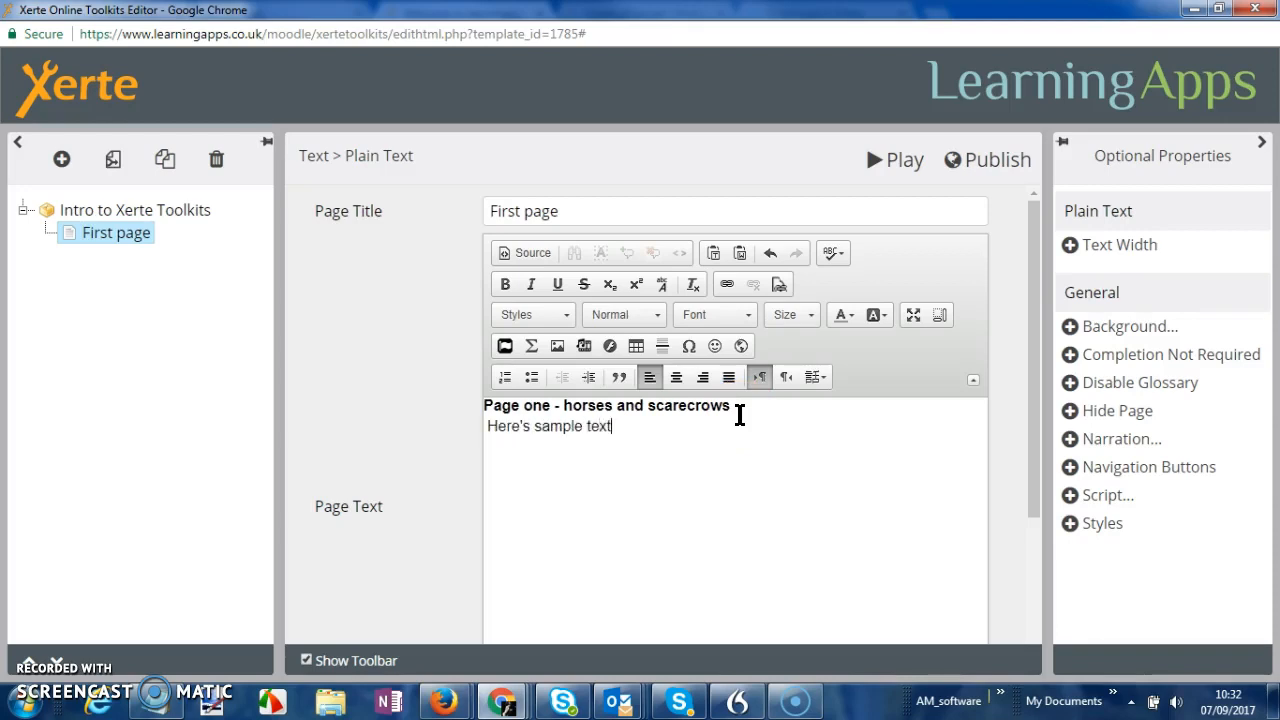
# Preview the learning object, close the preview window, and publish the project
pyautogui.click(914, 168)
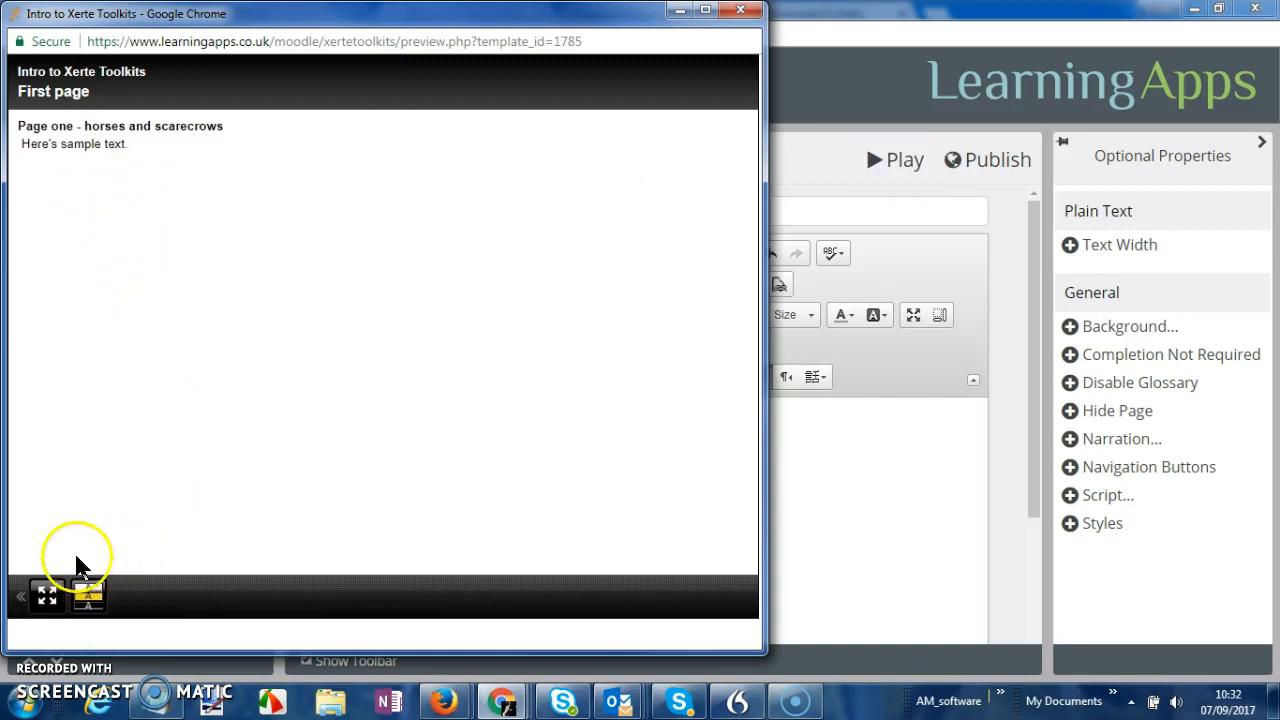
pyautogui.click(742, 12)
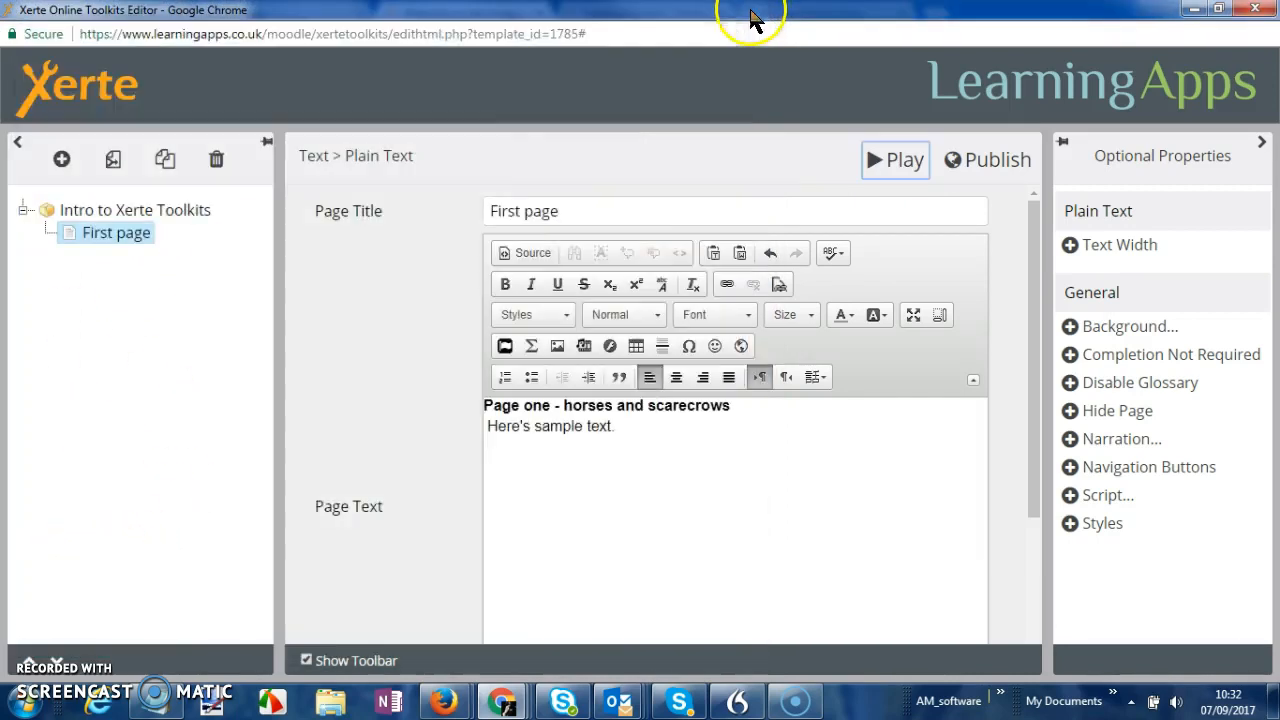
pyautogui.click(988, 165)
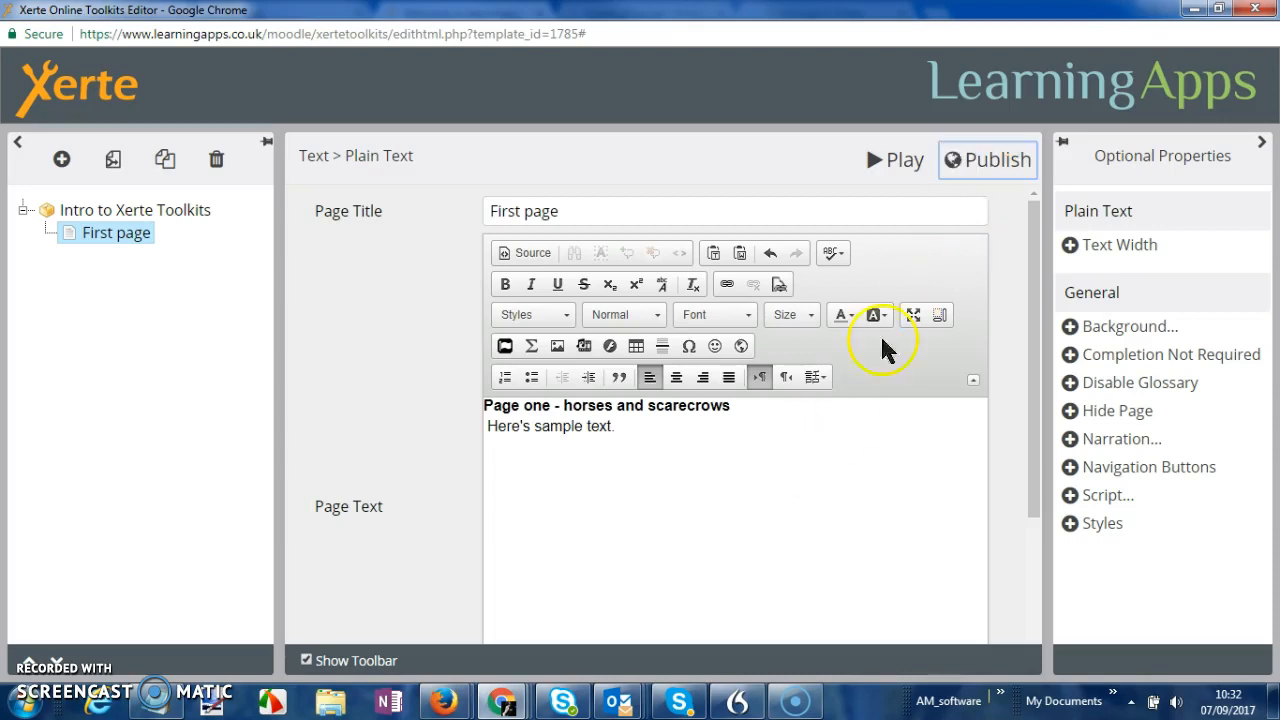
pyautogui.click(985, 168)
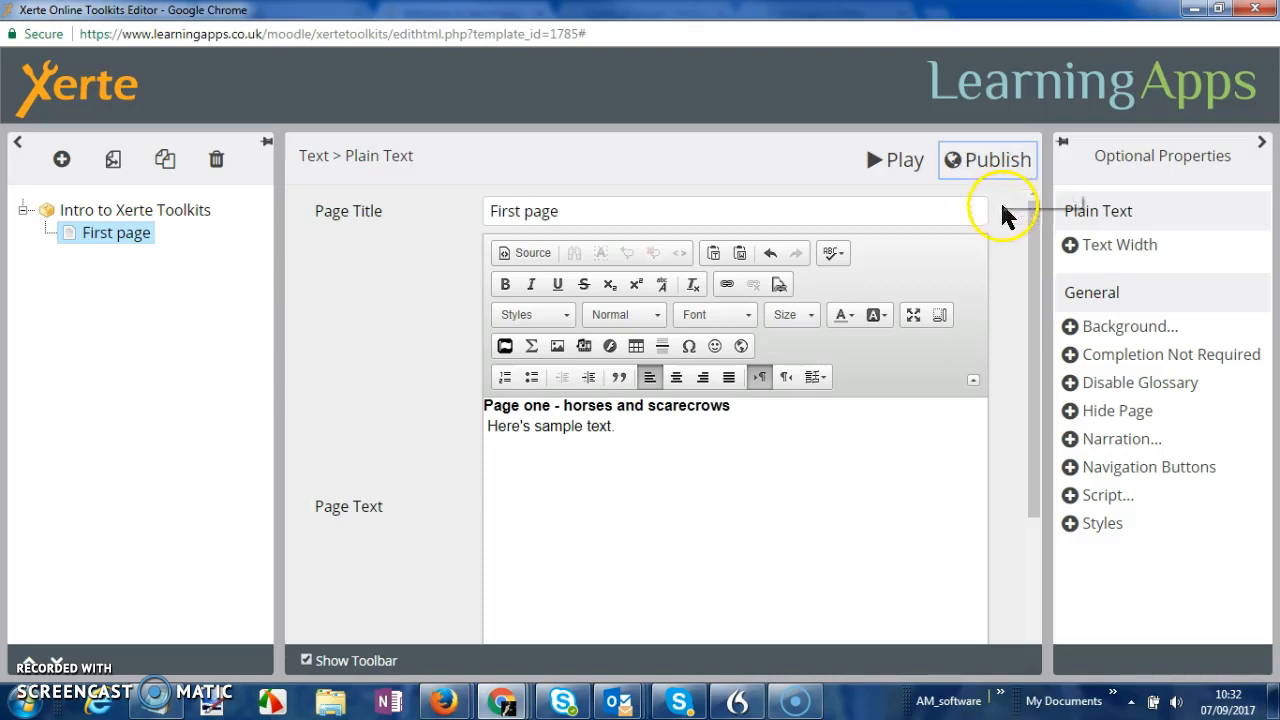
# Start a new line below the sample text and open the server's media browser for inserting an image
pyautogui.moveTo(1029, 402); pyautogui.dragTo(1024, 344)
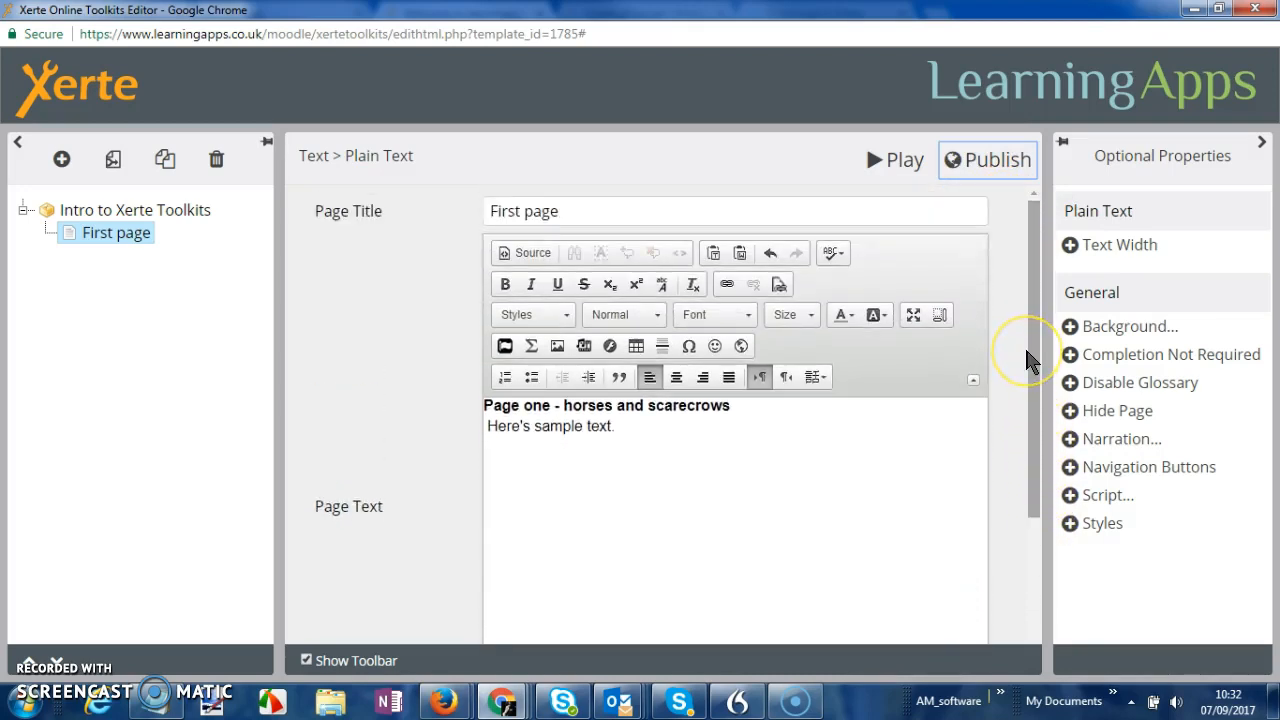
pyautogui.click(630, 432)
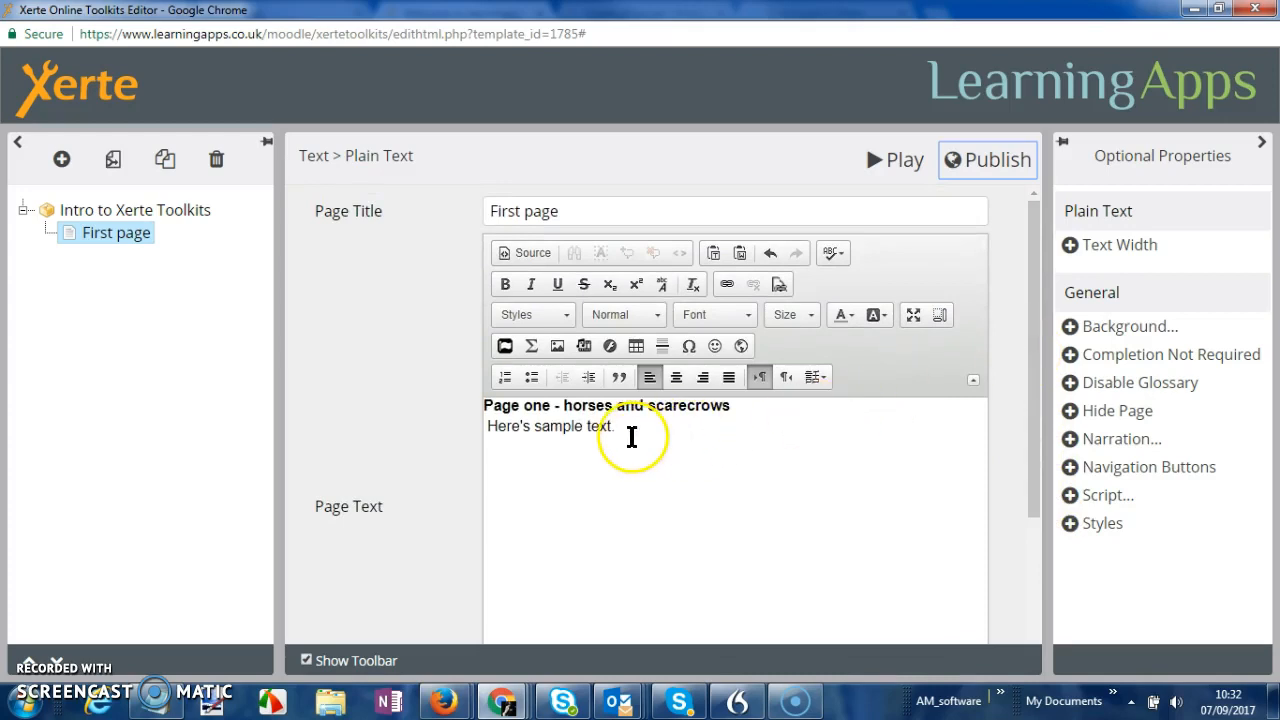
pyautogui.press('Return')
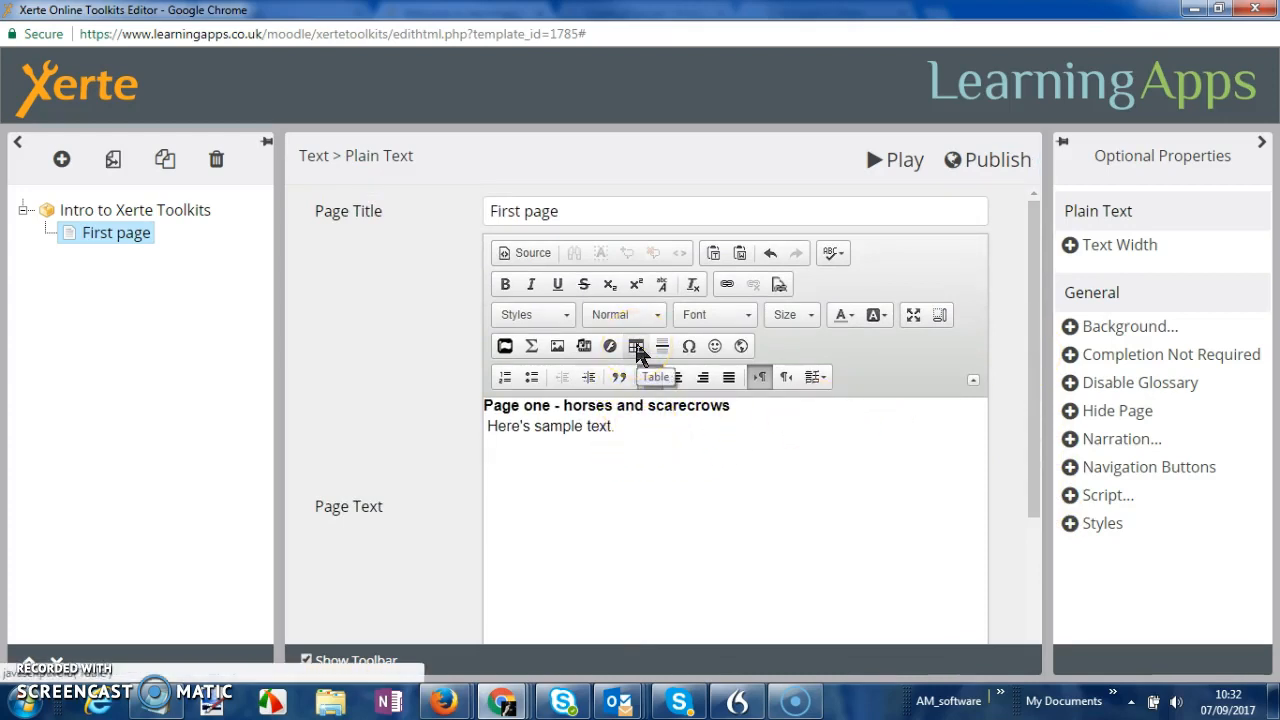
pyautogui.click(581, 356)
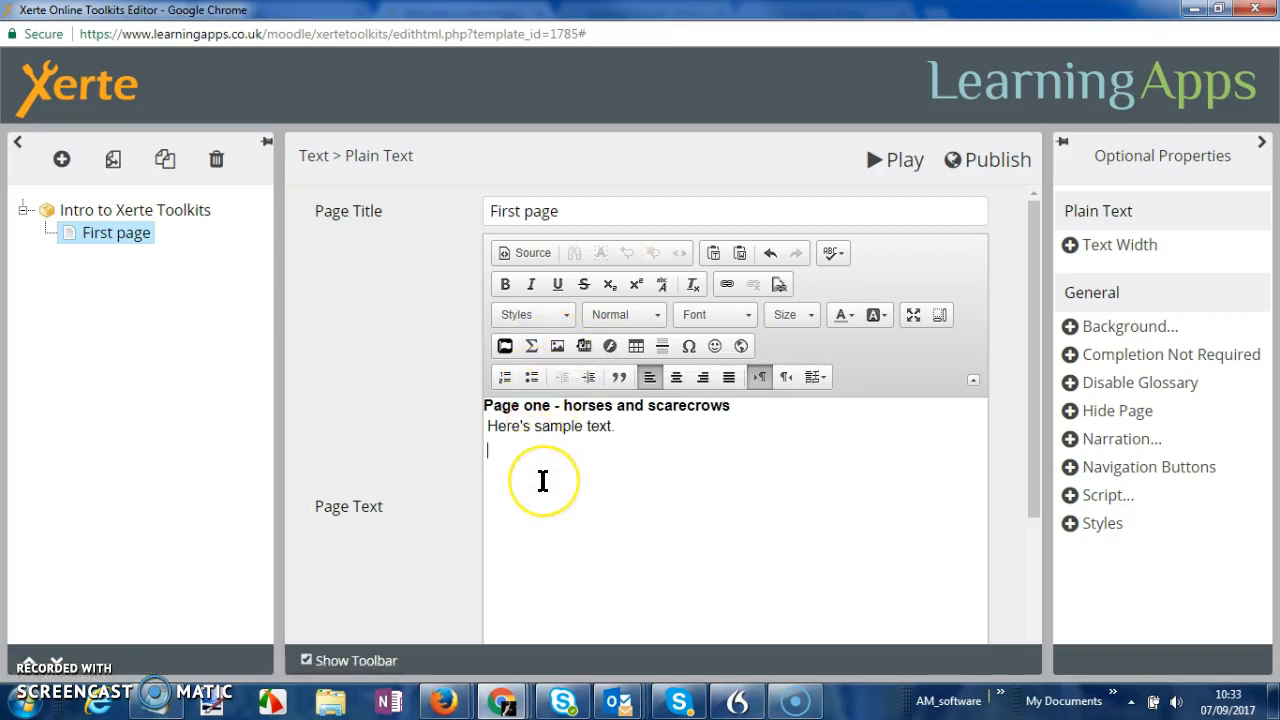
pyautogui.click(557, 346)
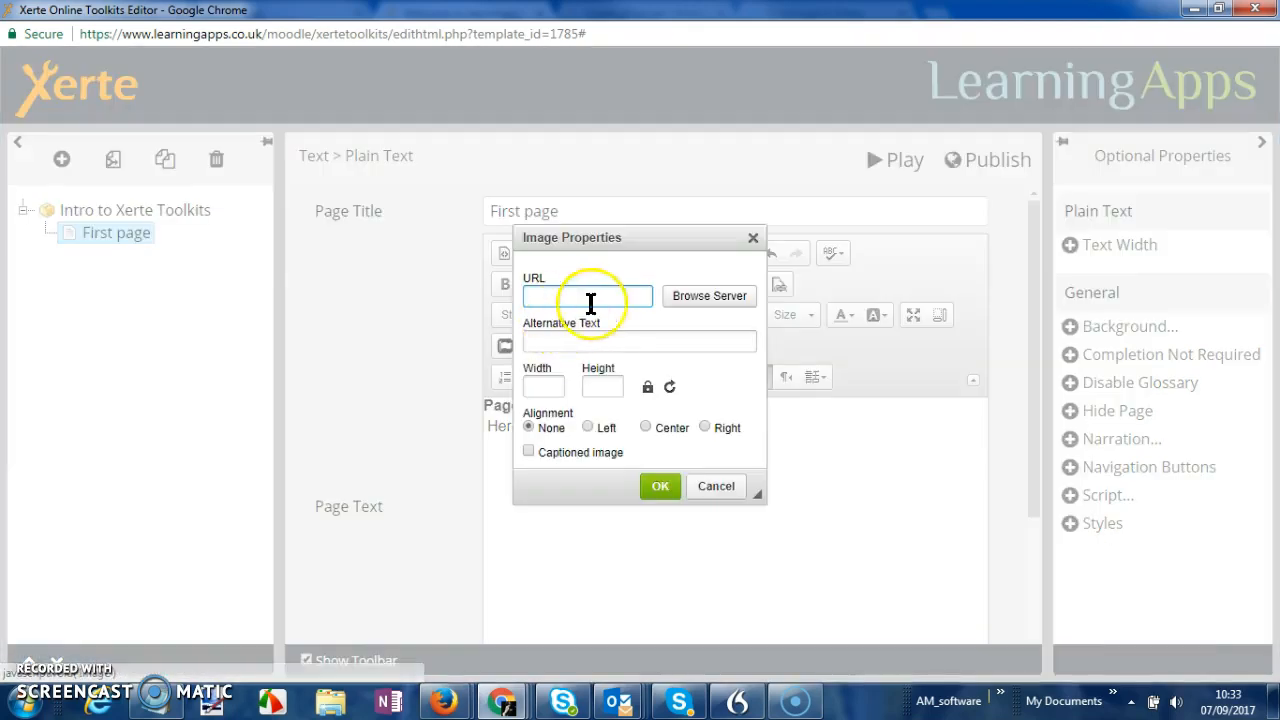
pyautogui.click(700, 296)
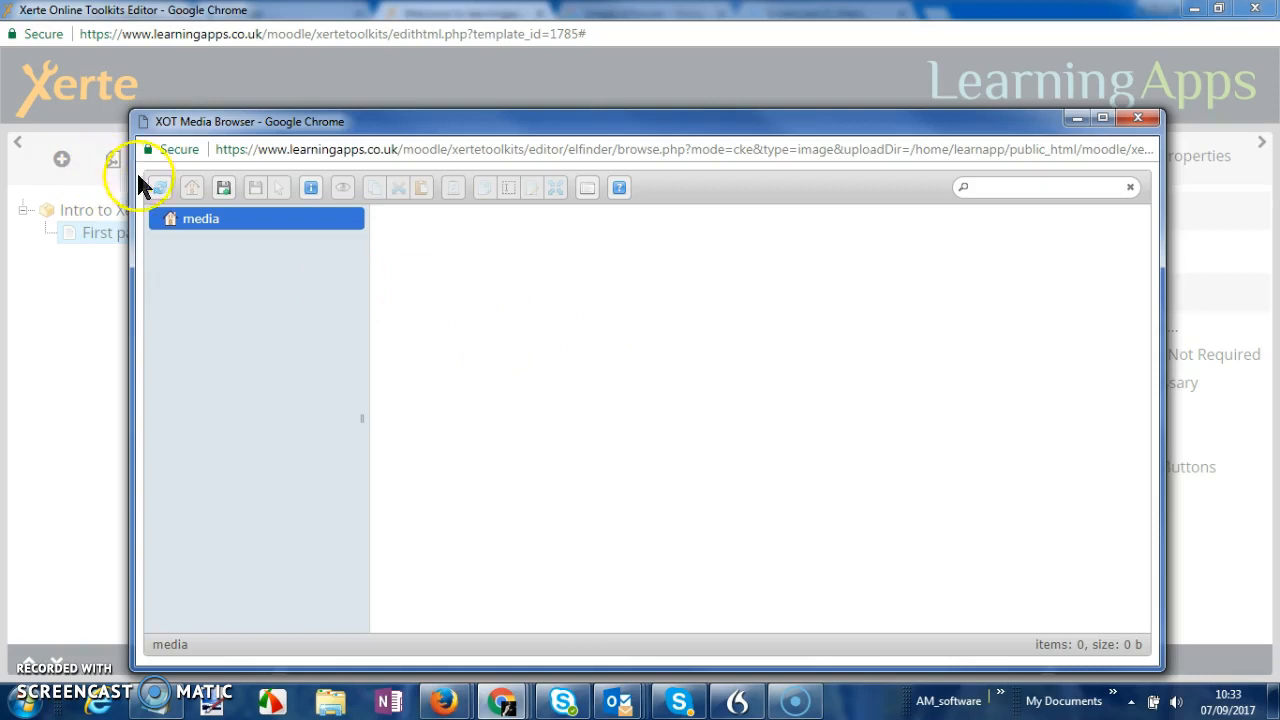
# Upload offer.png, library2.png, vle2.png and web1.png from the Desktop to the project's media folder
pyautogui.click(226, 193)
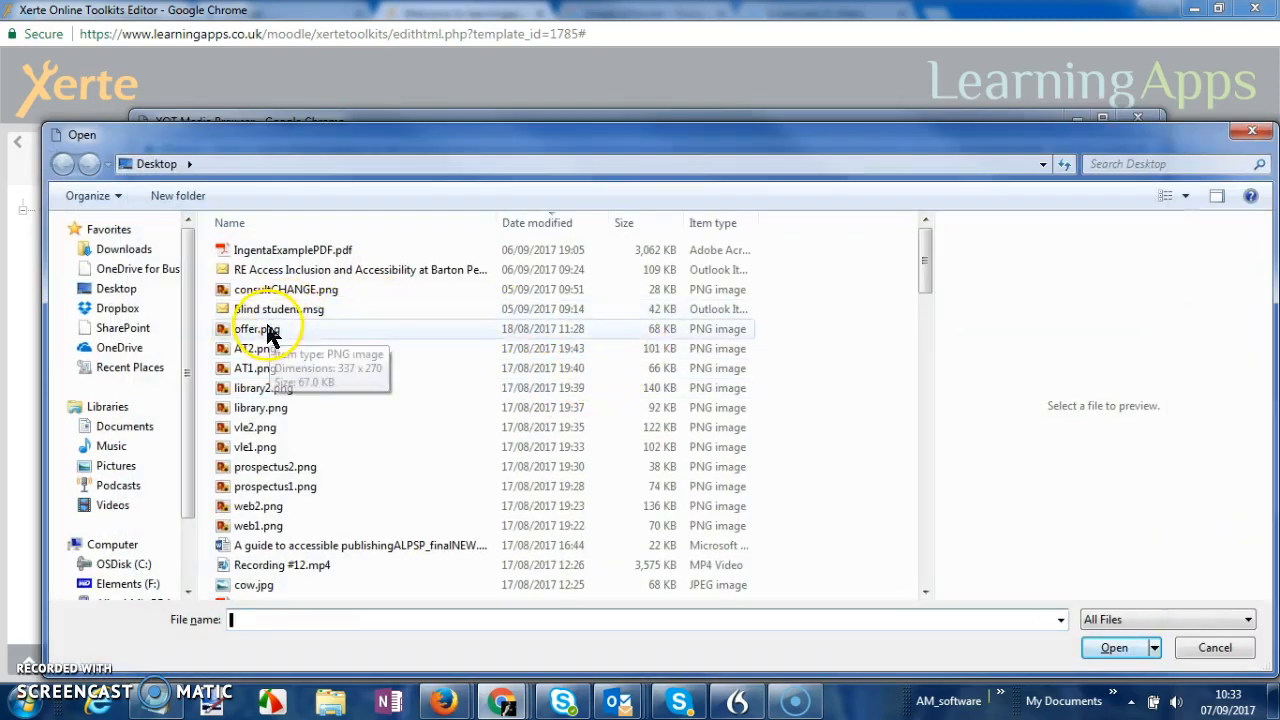
pyautogui.click(262, 329)
pyautogui.keyDown('ctrl'); pyautogui.click(263, 388); pyautogui.keyUp('ctrl')
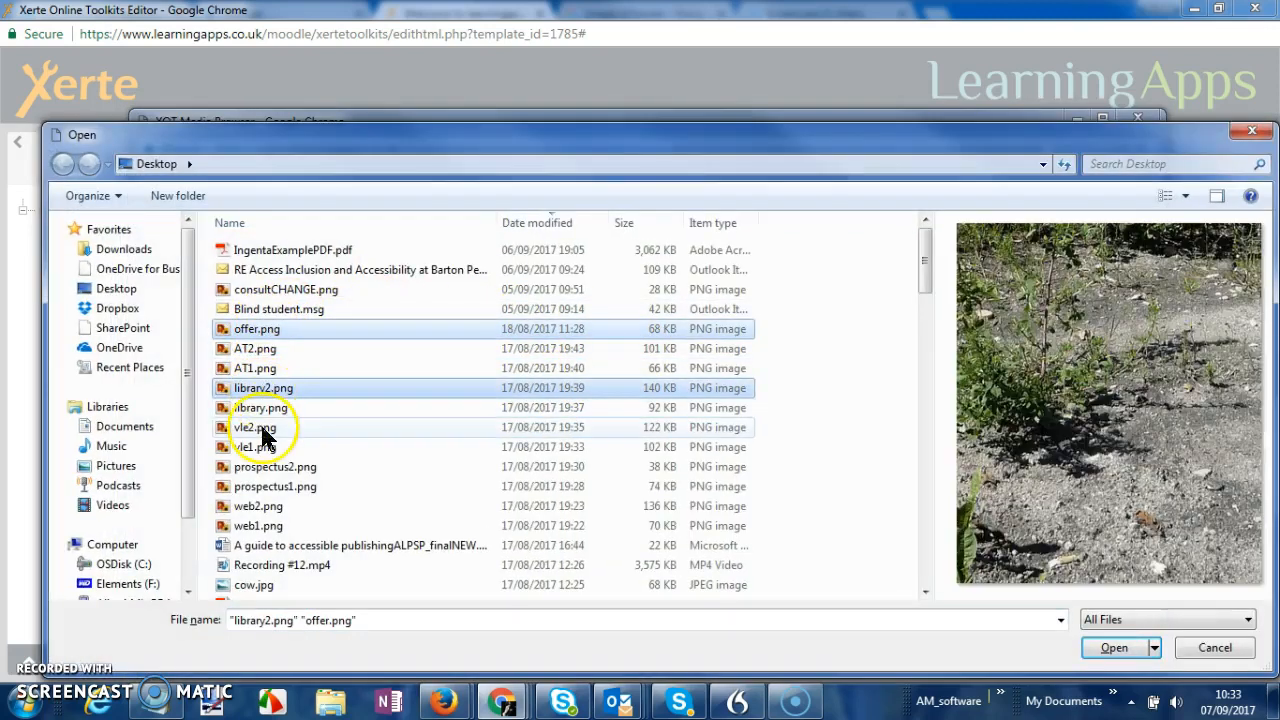
pyautogui.keyDown('ctrl'); pyautogui.click(265, 428); pyautogui.keyUp('ctrl')
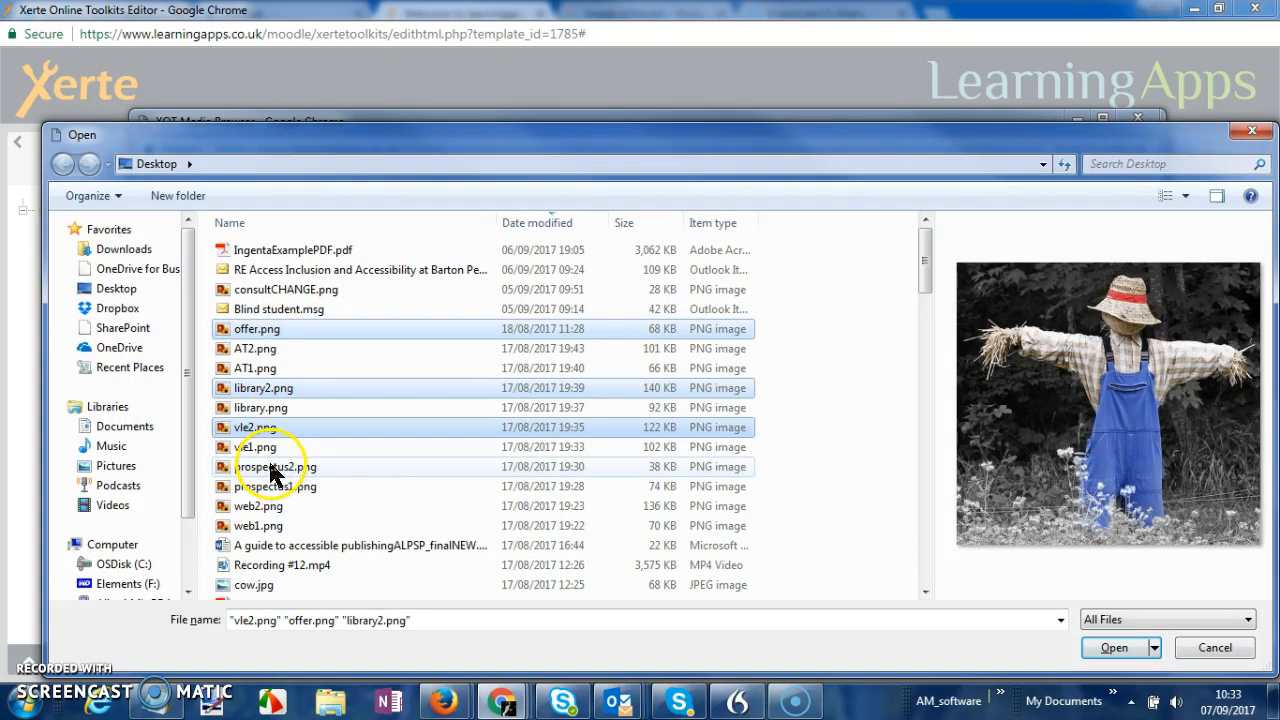
pyautogui.keyDown('ctrl'); pyautogui.click(265, 526); pyautogui.keyUp('ctrl')
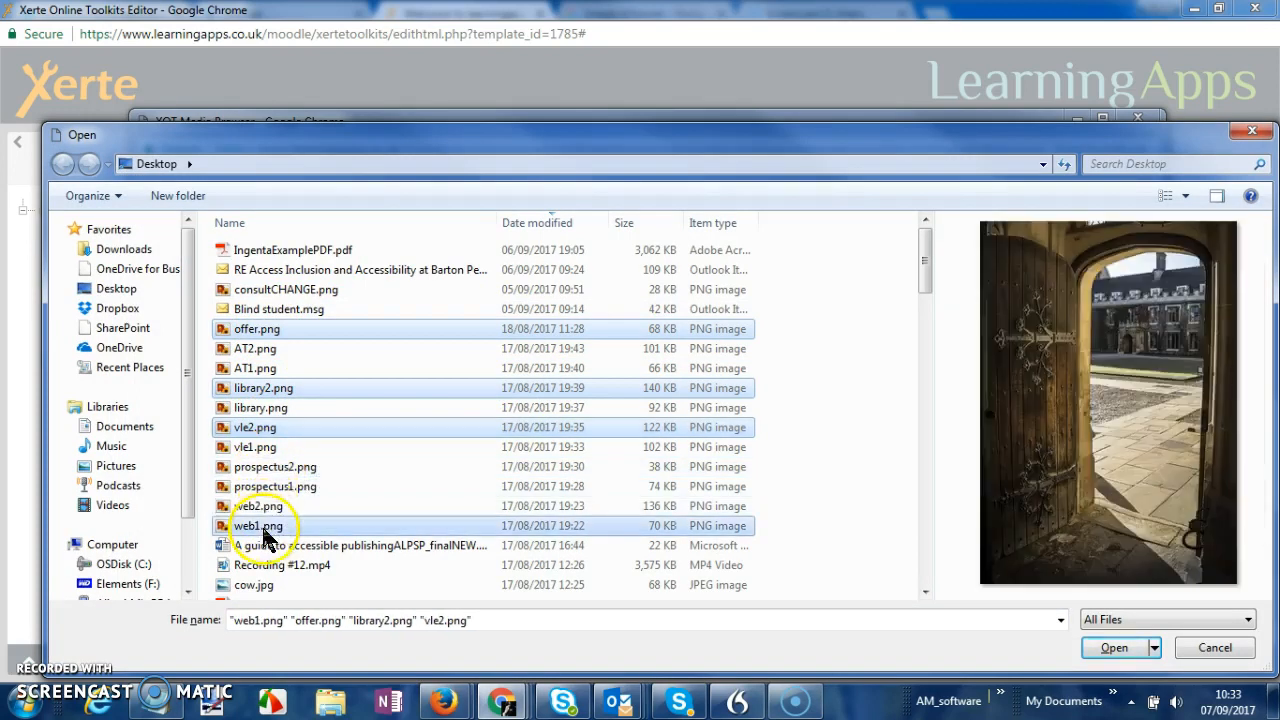
pyautogui.click(1140, 648)
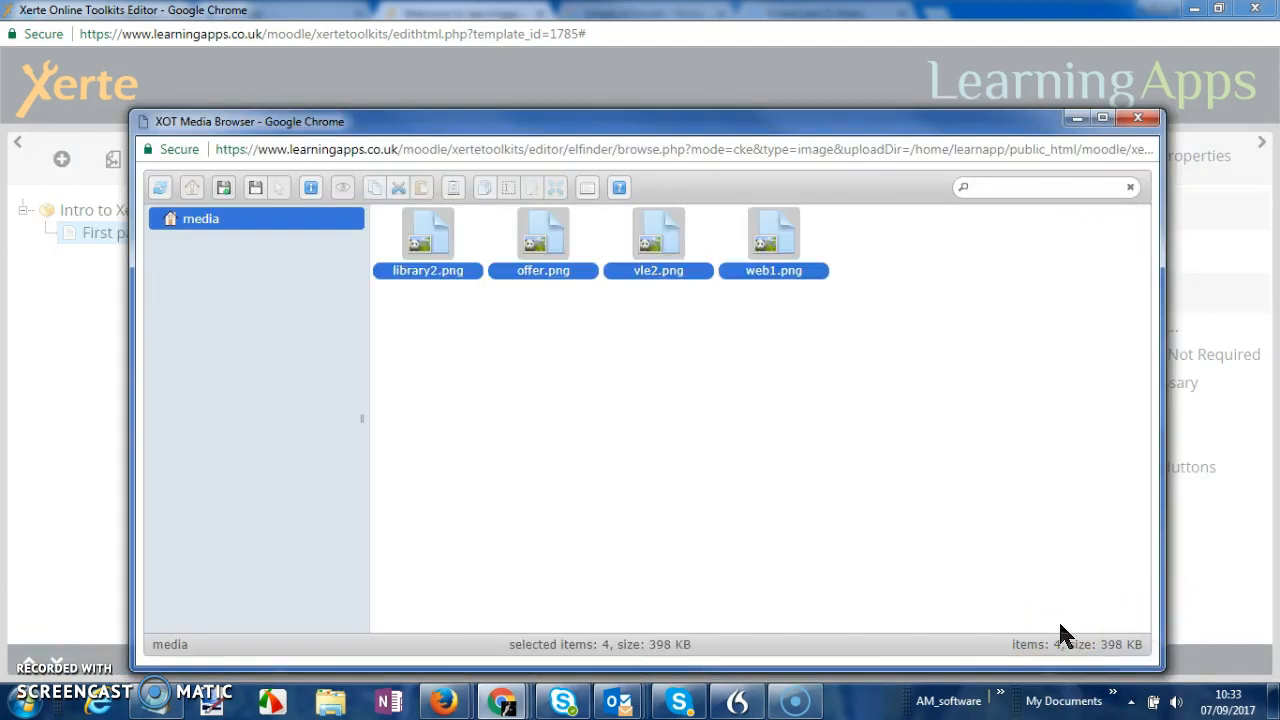
pyautogui.click(552, 425)
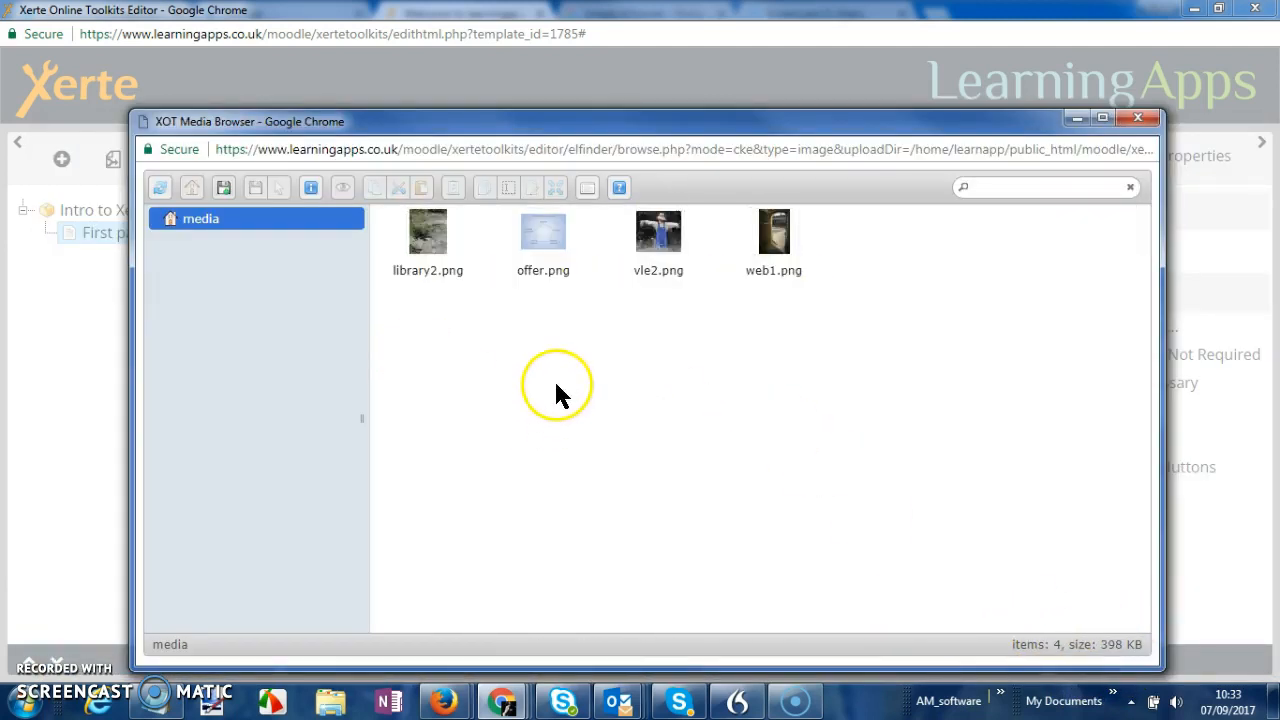
# Insert vle2.png into the page text with the alternative text "Scarecrow in field" and right alignment
pyautogui.doubleClick(656, 232)
pyautogui.click(591, 341)
pyautogui.write('S')
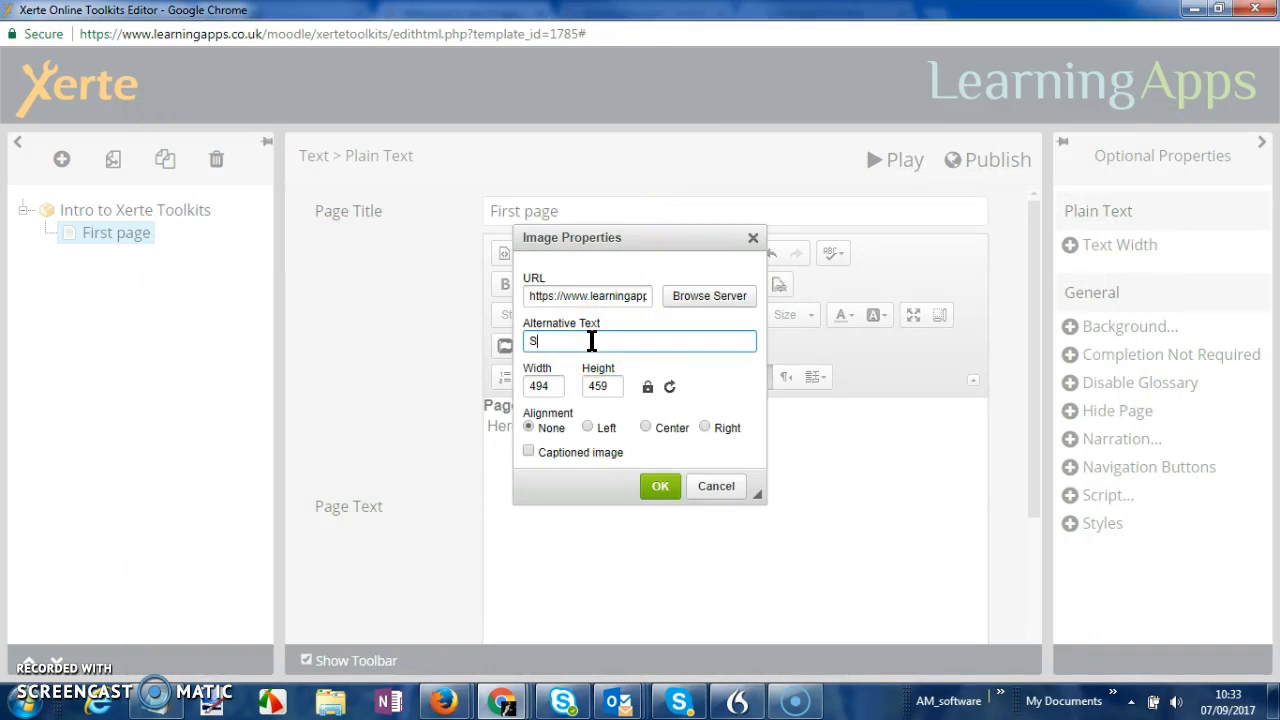
pyautogui.write('carecrow in field')
pyautogui.click(588, 427)
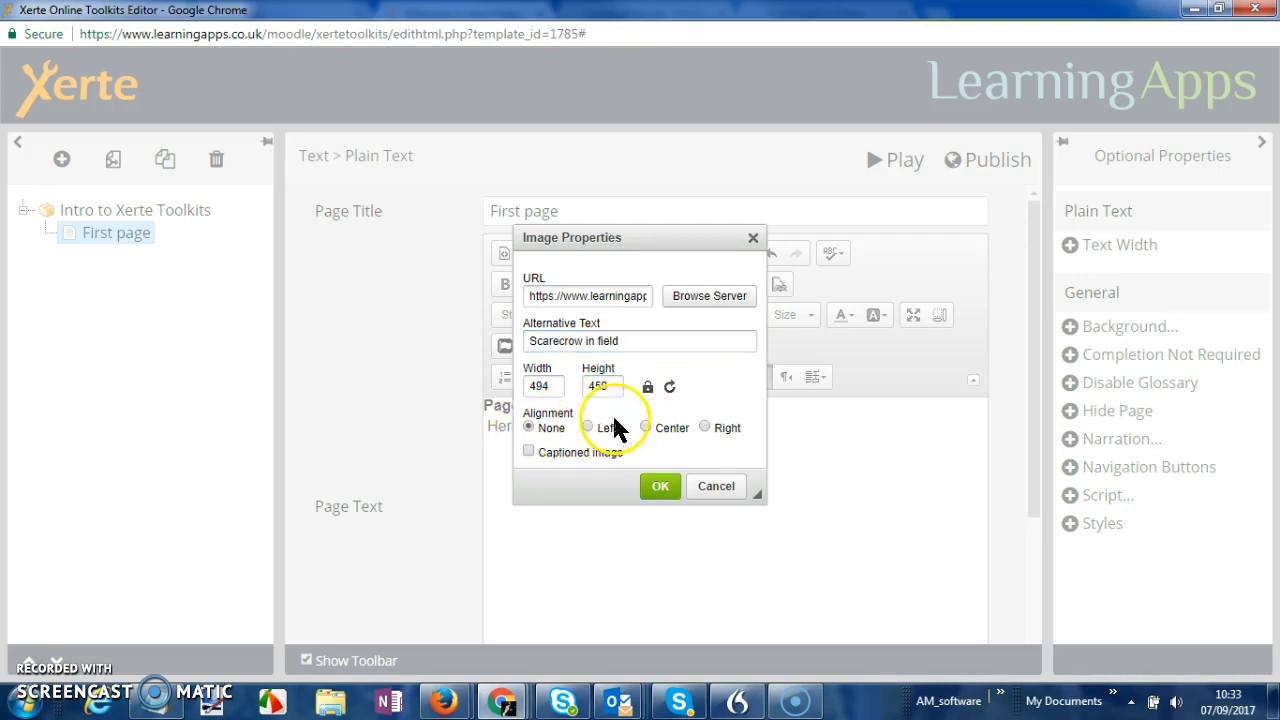
pyautogui.click(645, 427)
pyautogui.click(705, 427)
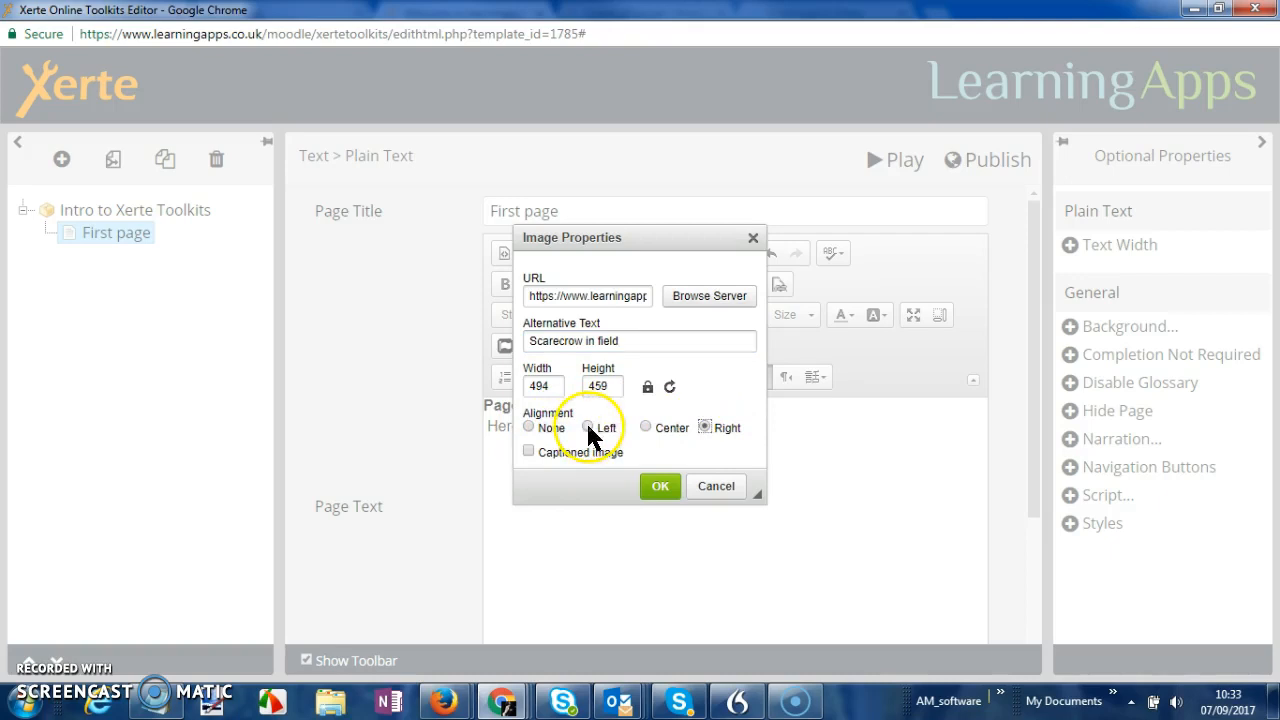
pyautogui.click(661, 487)
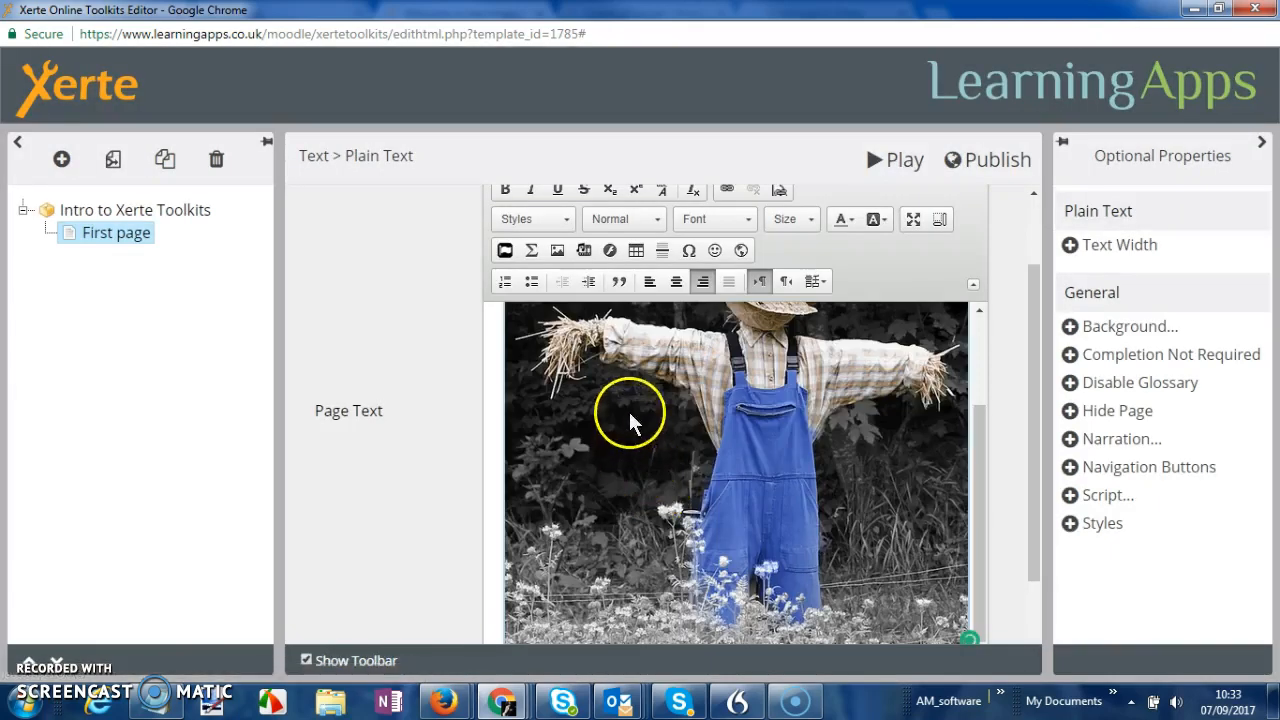
# Add the text "This is a well dressed scarecrow" on the line after the image
pyautogui.moveTo(978, 410); pyautogui.dragTo(971, 329)
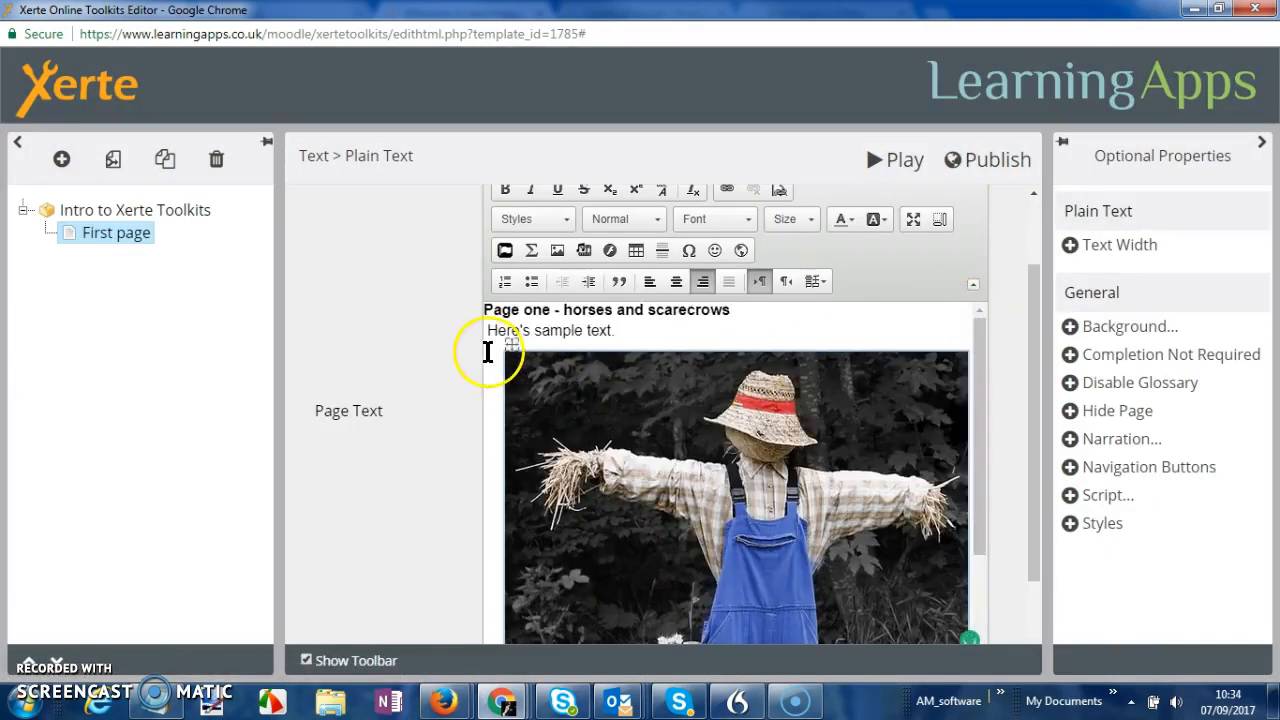
pyautogui.click(652, 345)
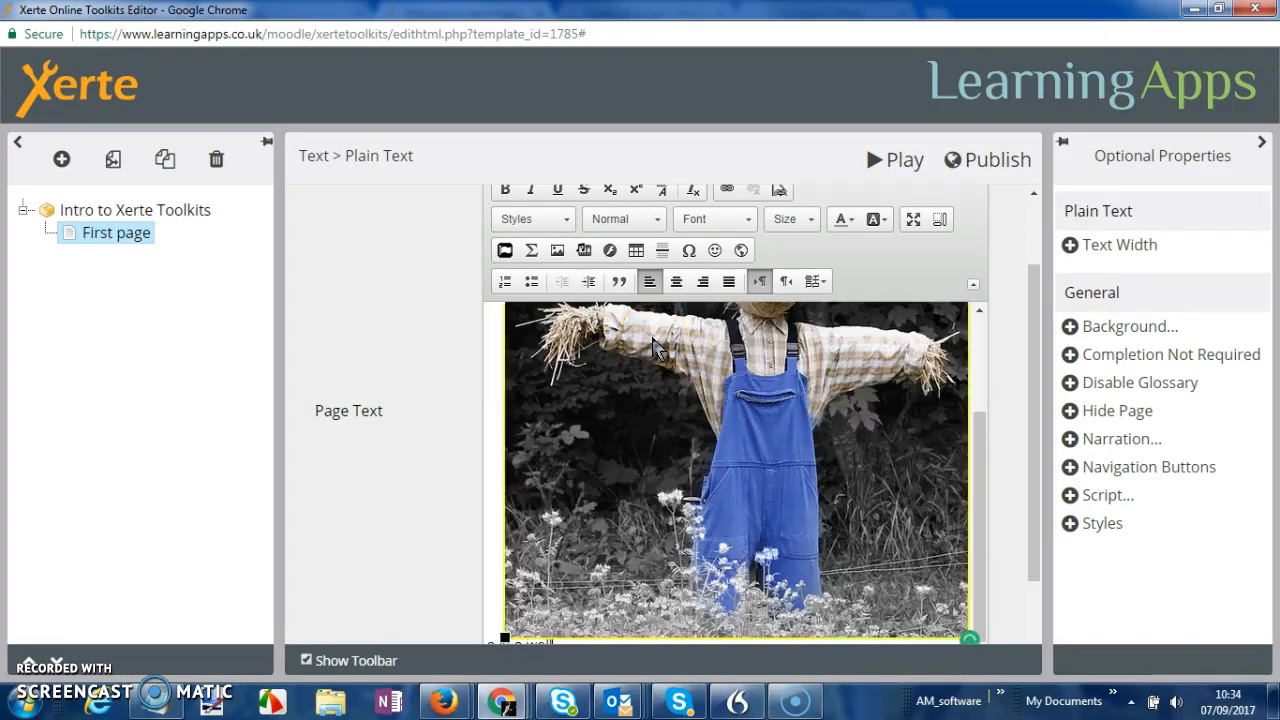
pyautogui.write('scarecrow')
pyautogui.scroll(3, 960, 436)
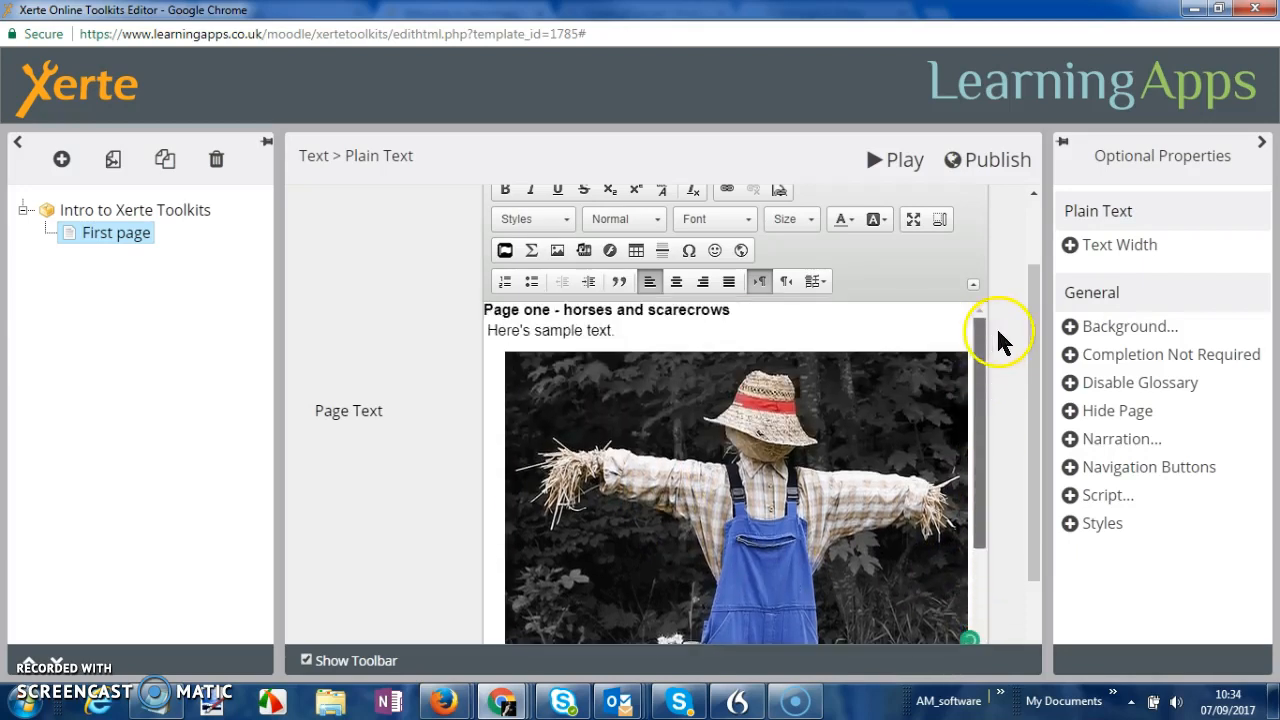
# Preview the page with its scarecrow image, close the preview window, and publish the project
pyautogui.moveTo(981, 422); pyautogui.dragTo(993, 544)
pyautogui.click(896, 164)
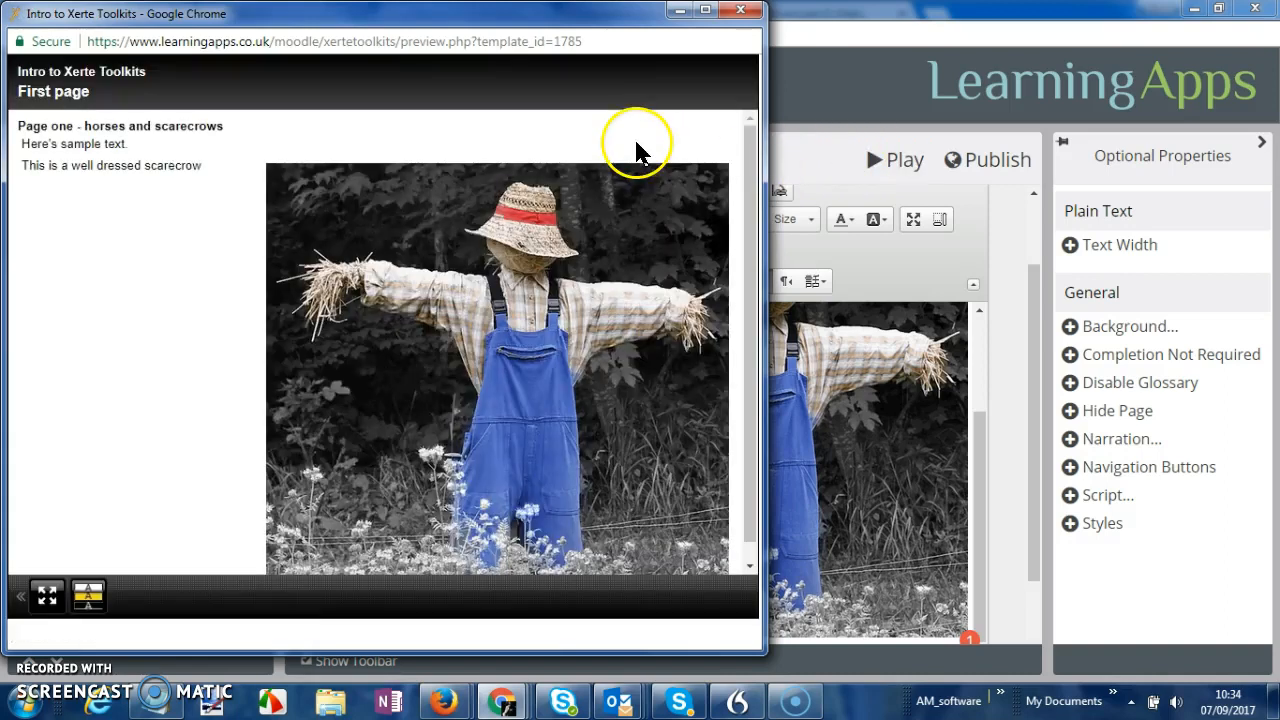
pyautogui.click(741, 12)
pyautogui.click(1010, 162)
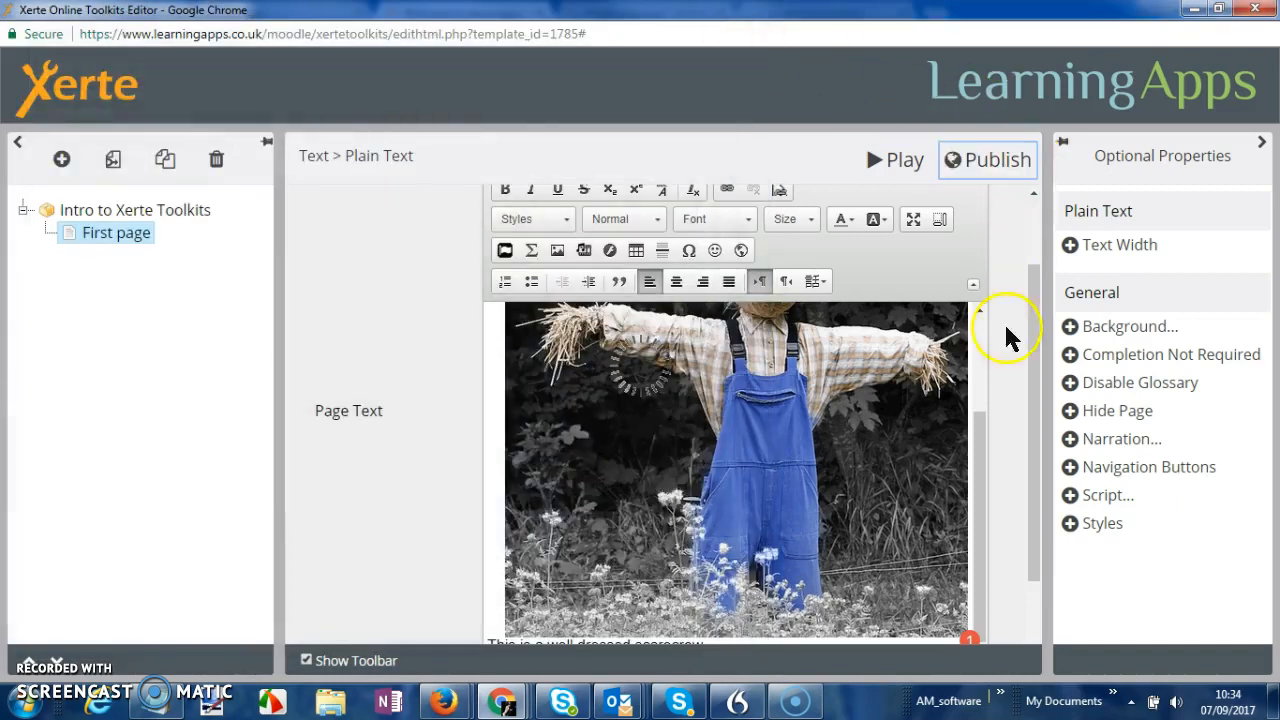
# Add three blank lines after the "This is a well dressed scarecrow" text
pyautogui.moveTo(1034, 476); pyautogui.dragTo(1036, 557)
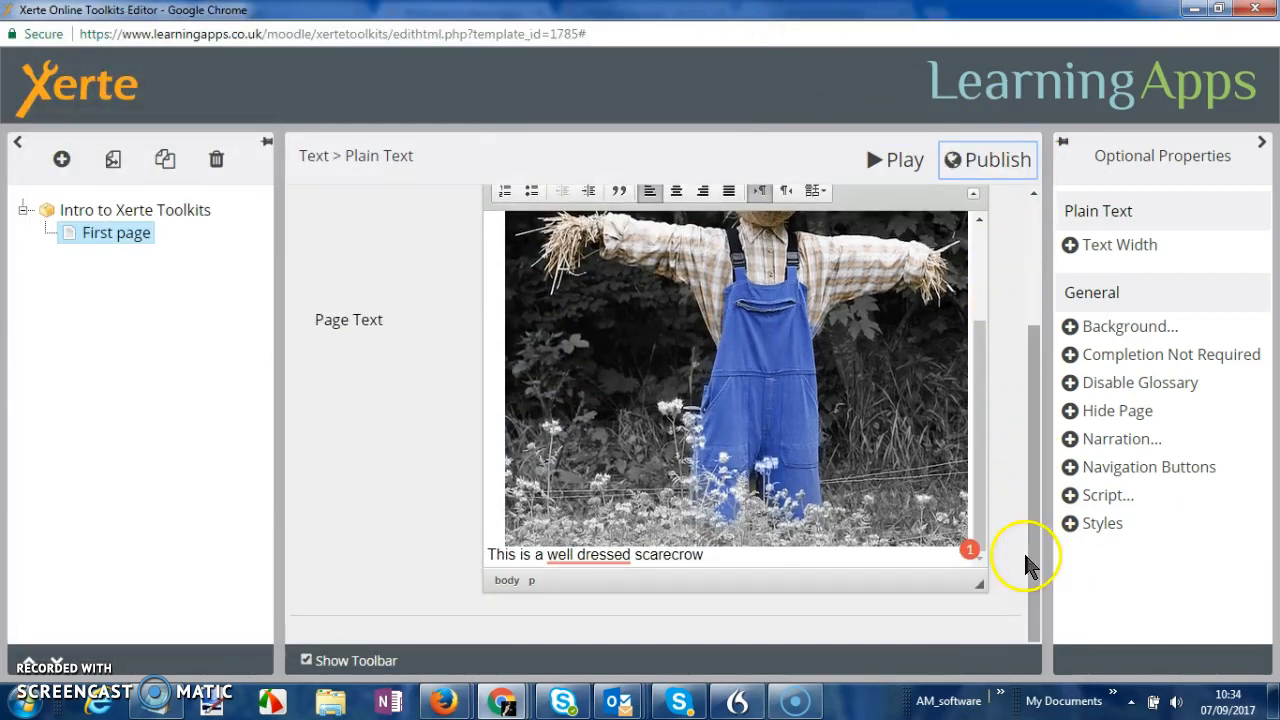
pyautogui.click(782, 558)
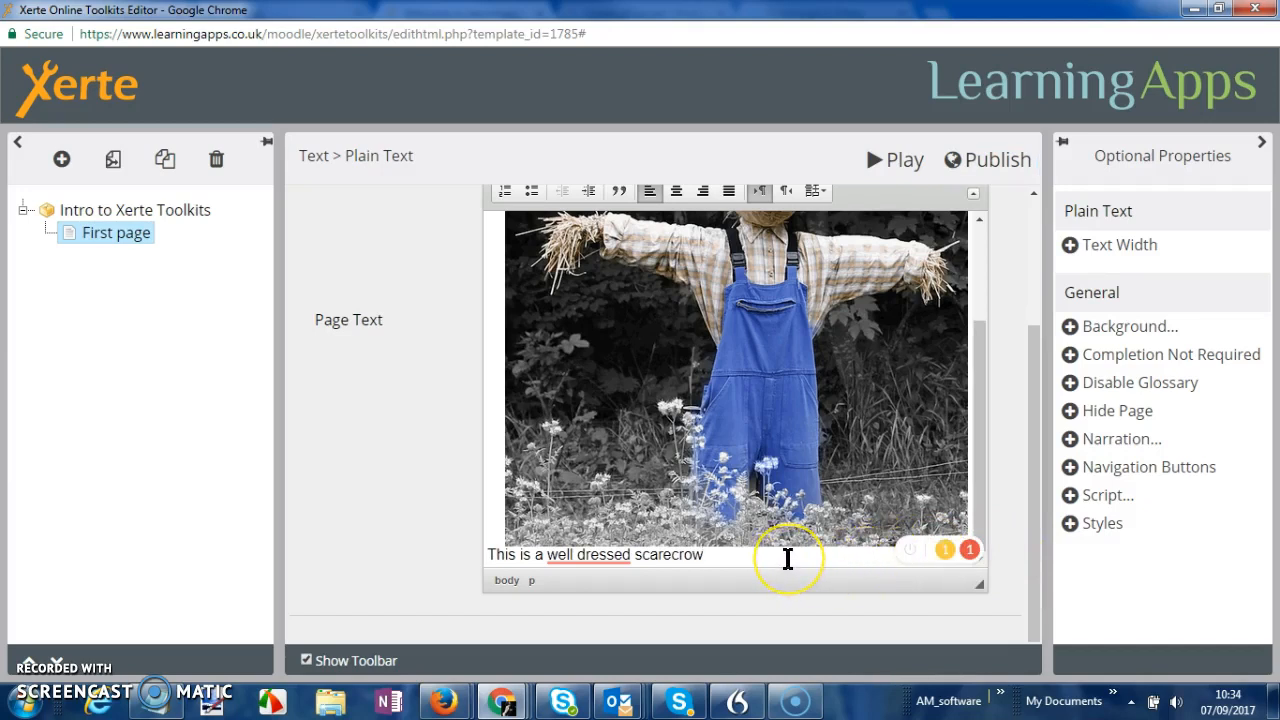
pyautogui.press('Return')
pyautogui.press('Return')
pyautogui.press('Return')
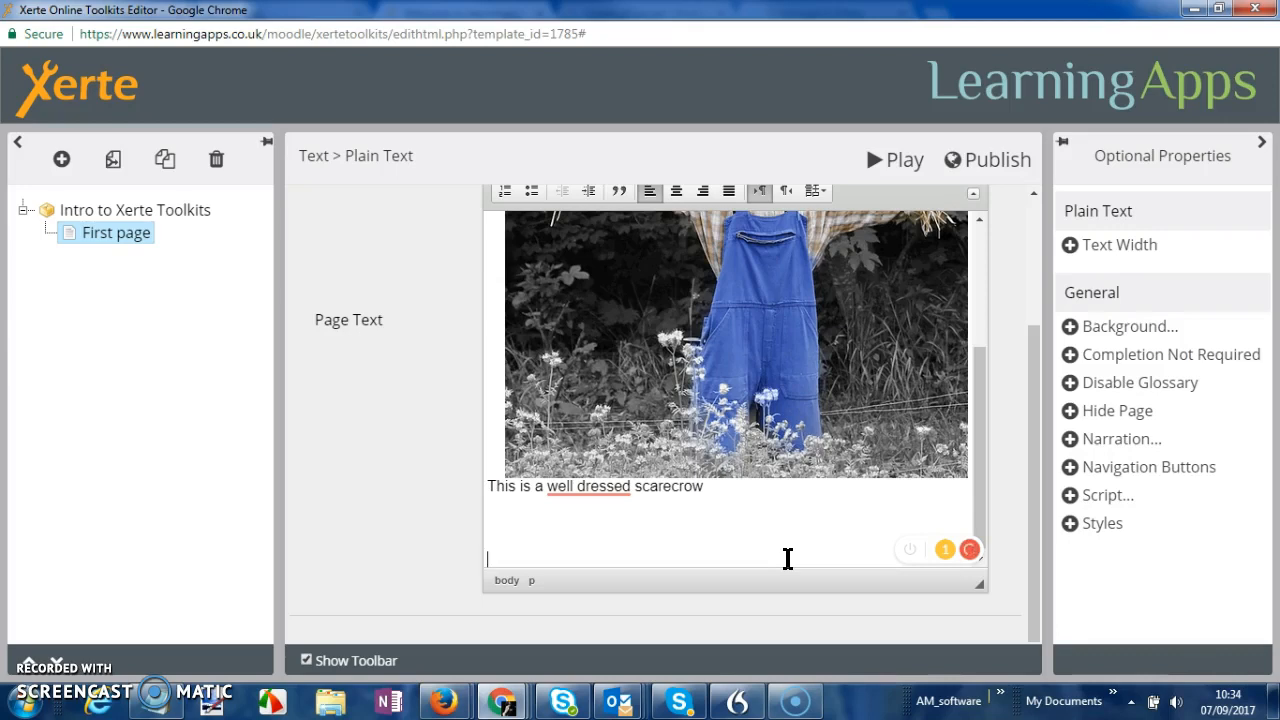
pyautogui.click(760, 511)
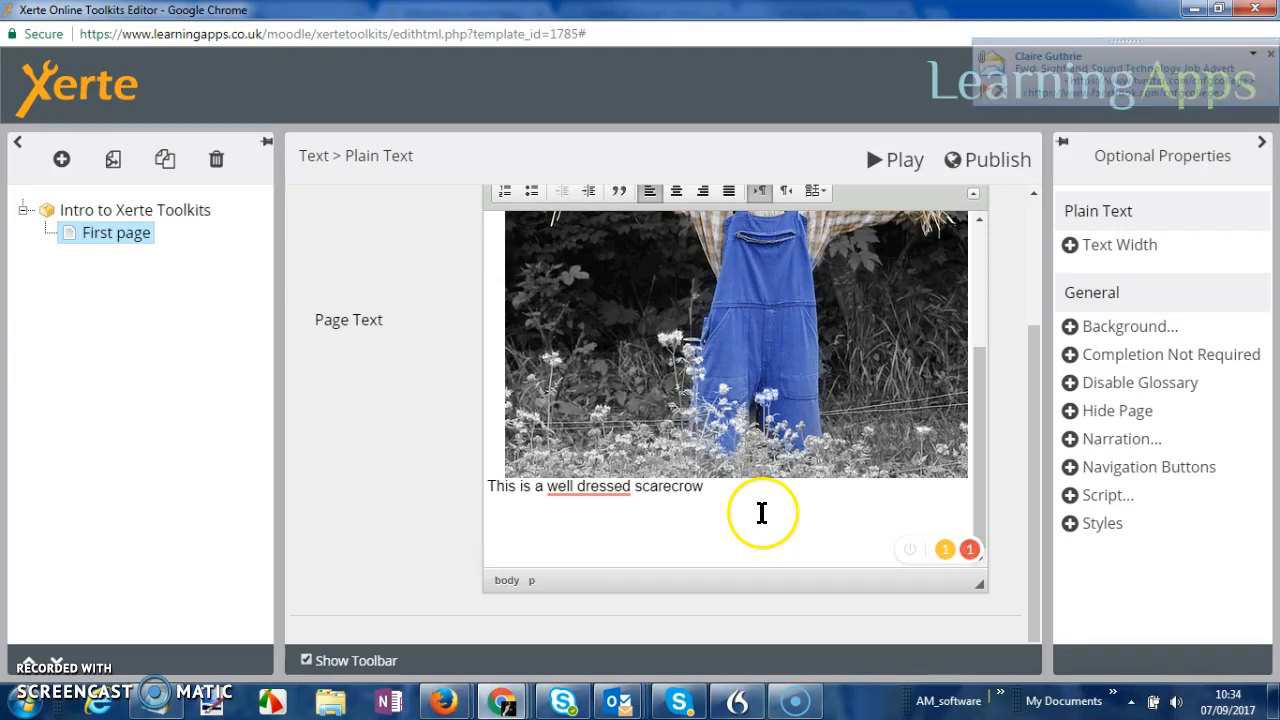
# Collapse the optional properties to widen the editing area and shrink the scarecrow image to less than half its width
pyautogui.click(808, 328)
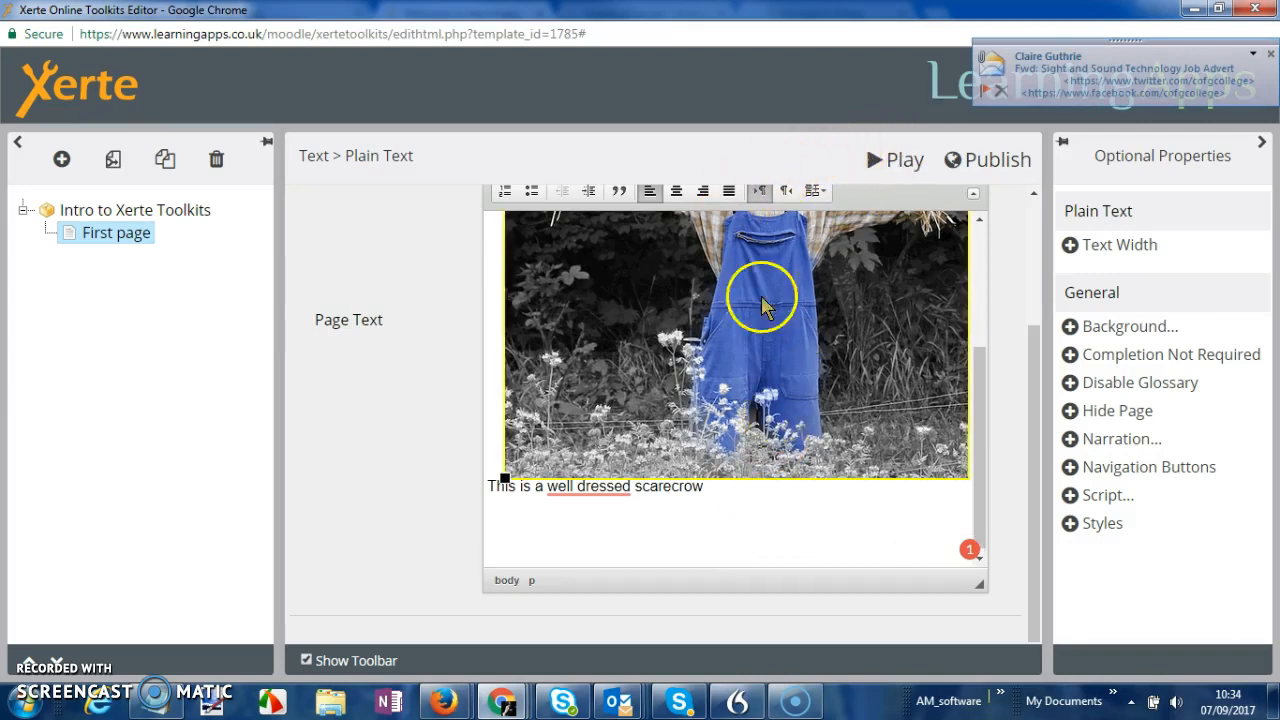
pyautogui.click(522, 537)
pyautogui.moveTo(966, 409); pyautogui.dragTo(978, 328)
pyautogui.scroll(-2, 783, 387)
pyautogui.click(783, 387)
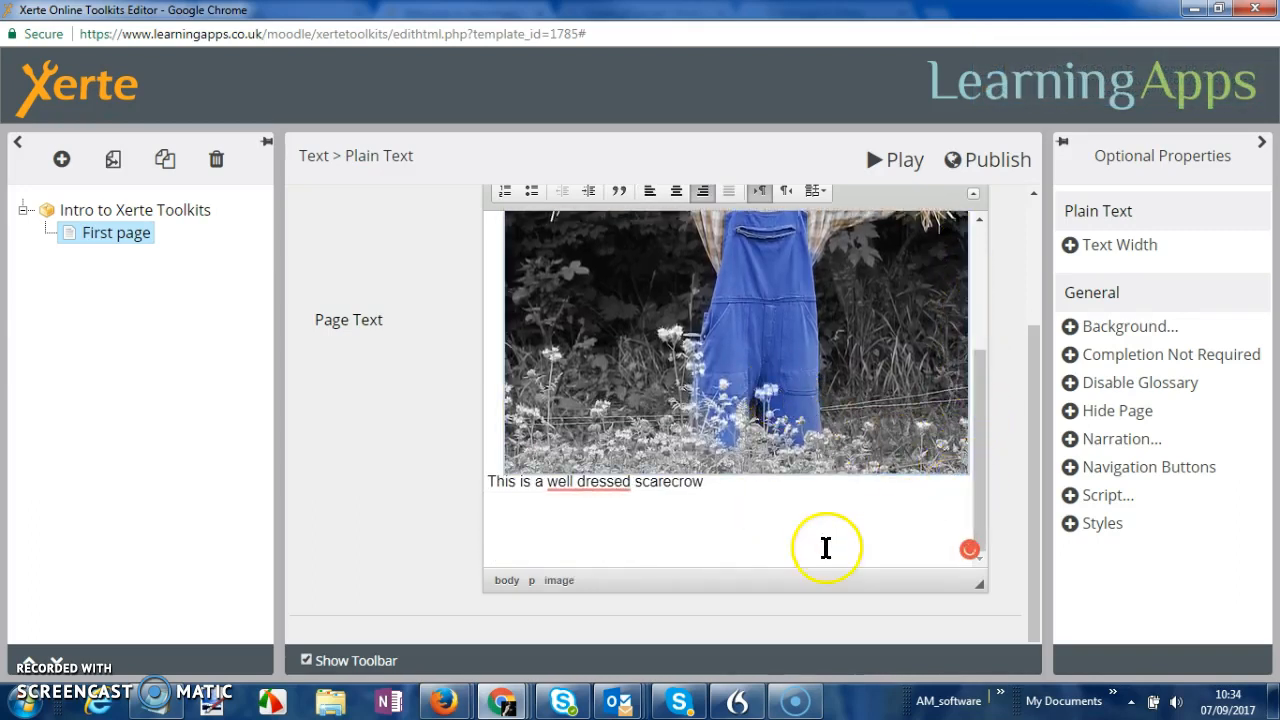
pyautogui.moveTo(977, 429); pyautogui.dragTo(1000, 305)
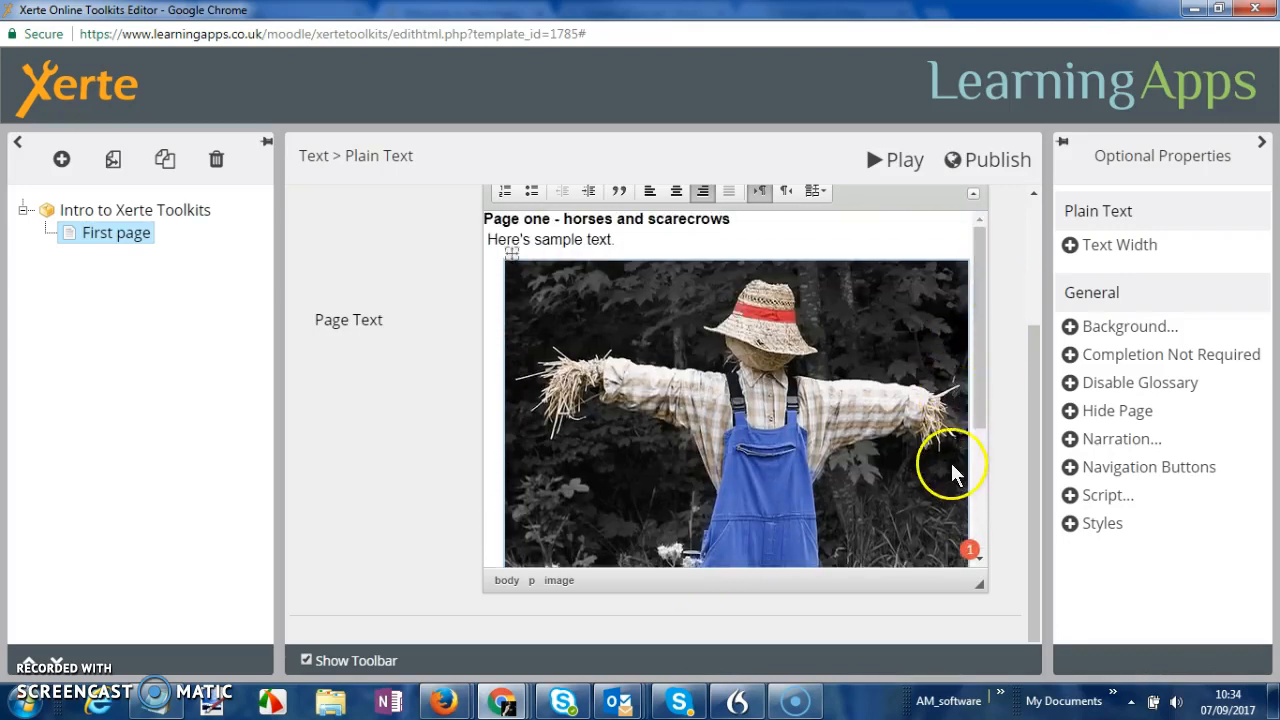
pyautogui.scroll(-2, 980, 432)
pyautogui.moveTo(977, 426); pyautogui.dragTo(1000, 493)
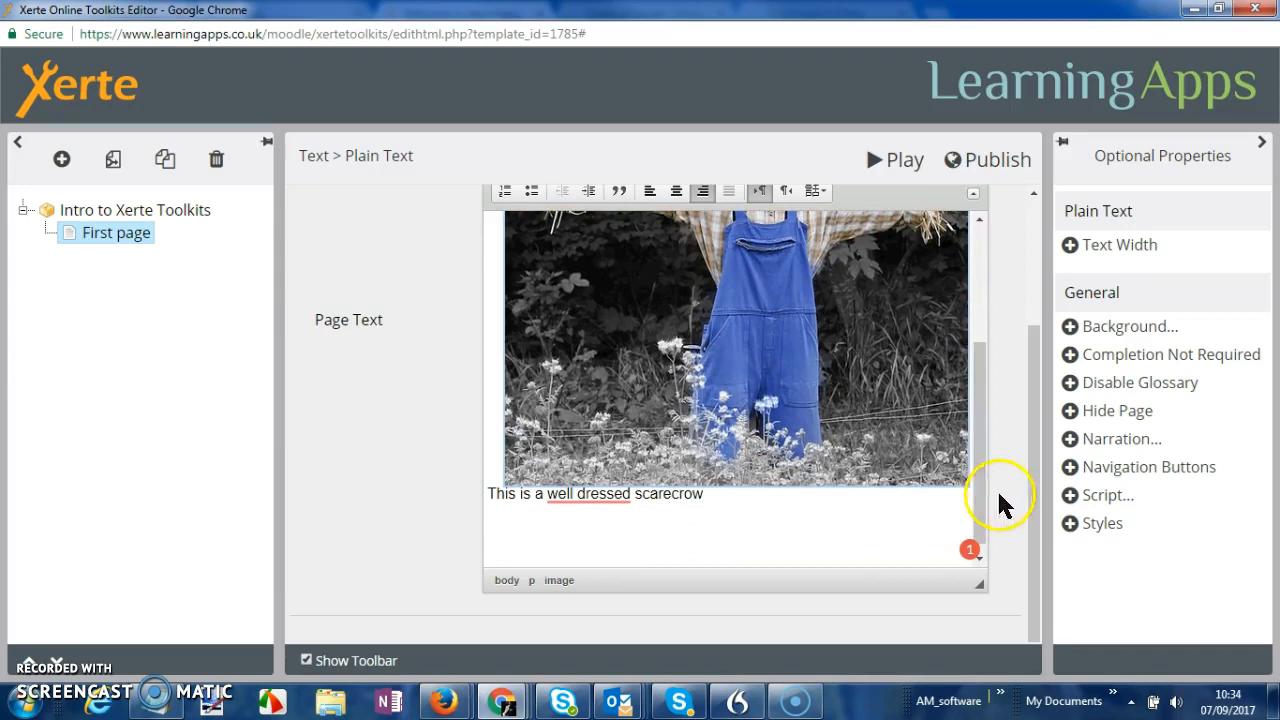
pyautogui.click(1260, 147)
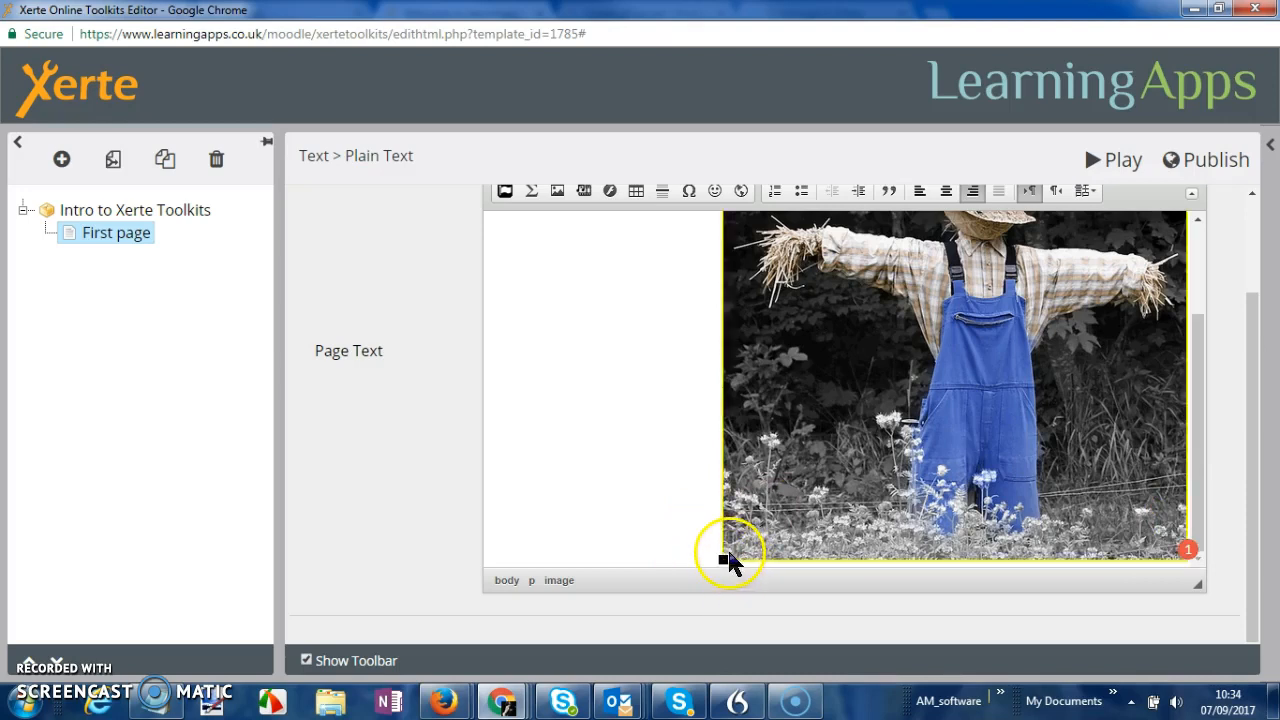
pyautogui.moveTo(729, 549); pyautogui.dragTo(817, 316)
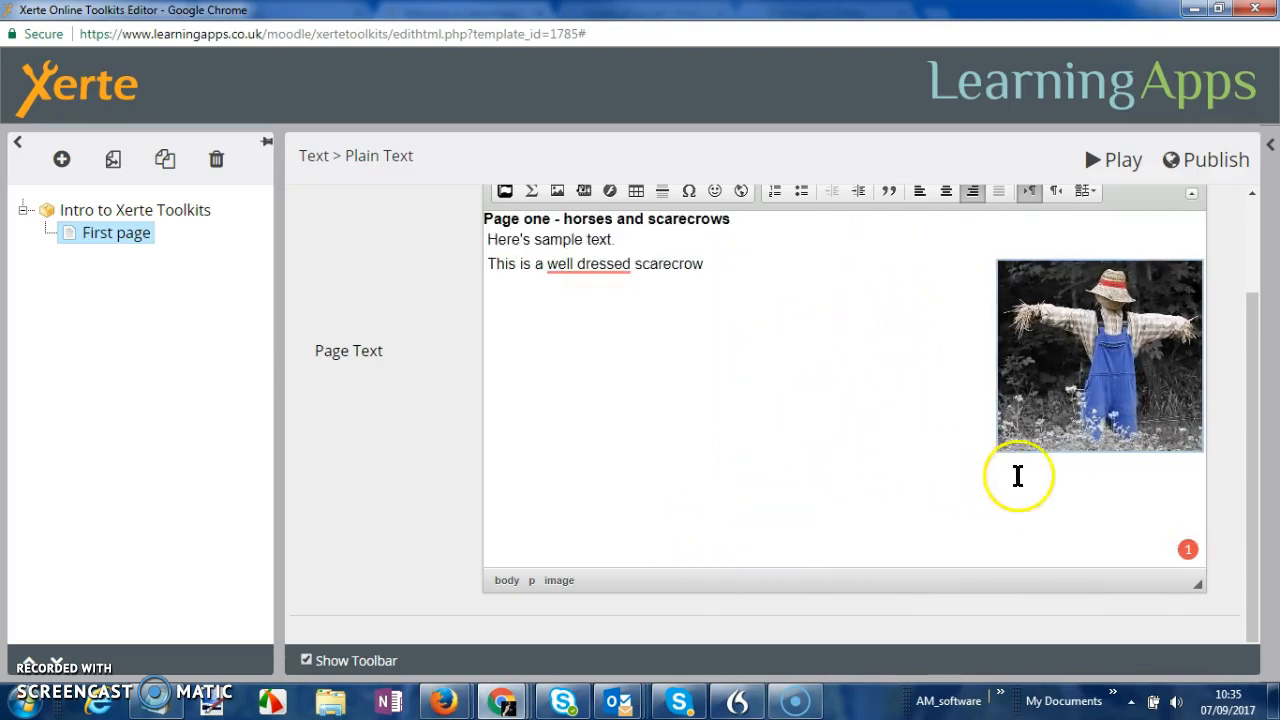
pyautogui.click(1116, 497)
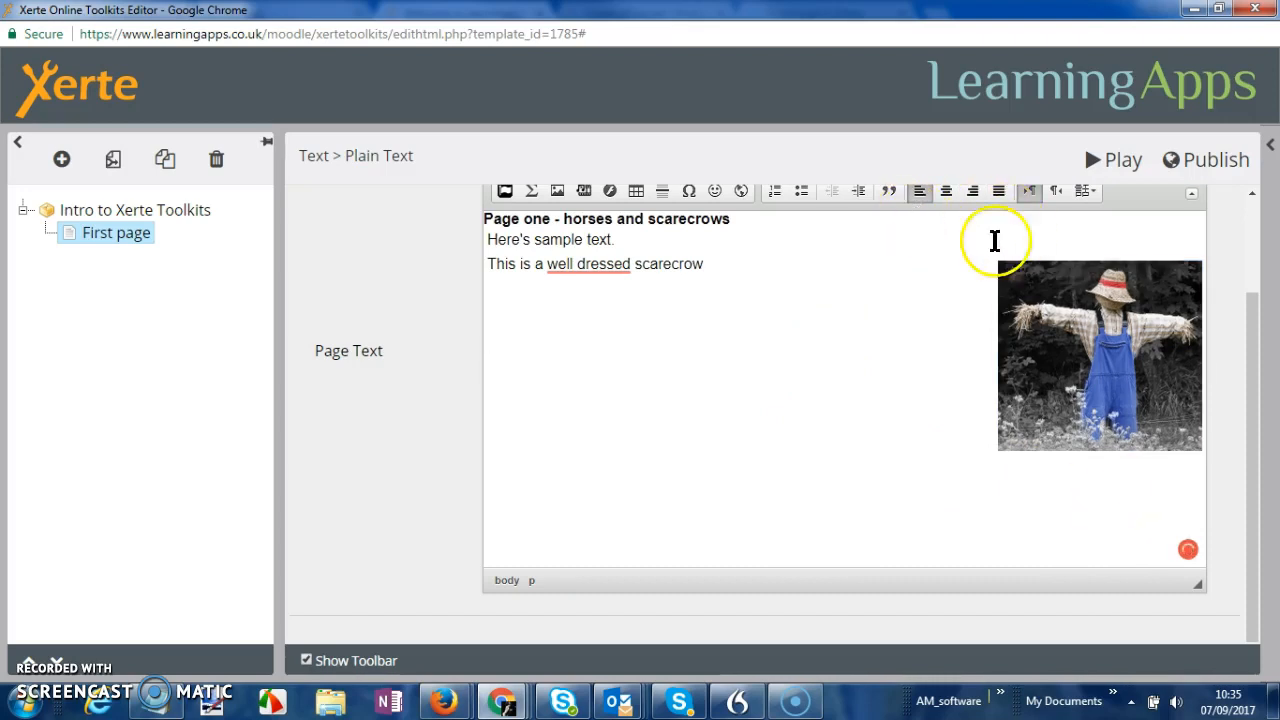
# Insert a Categories interactivity page after the First page
pyautogui.moveTo(1248, 327); pyautogui.dragTo(1240, 205)
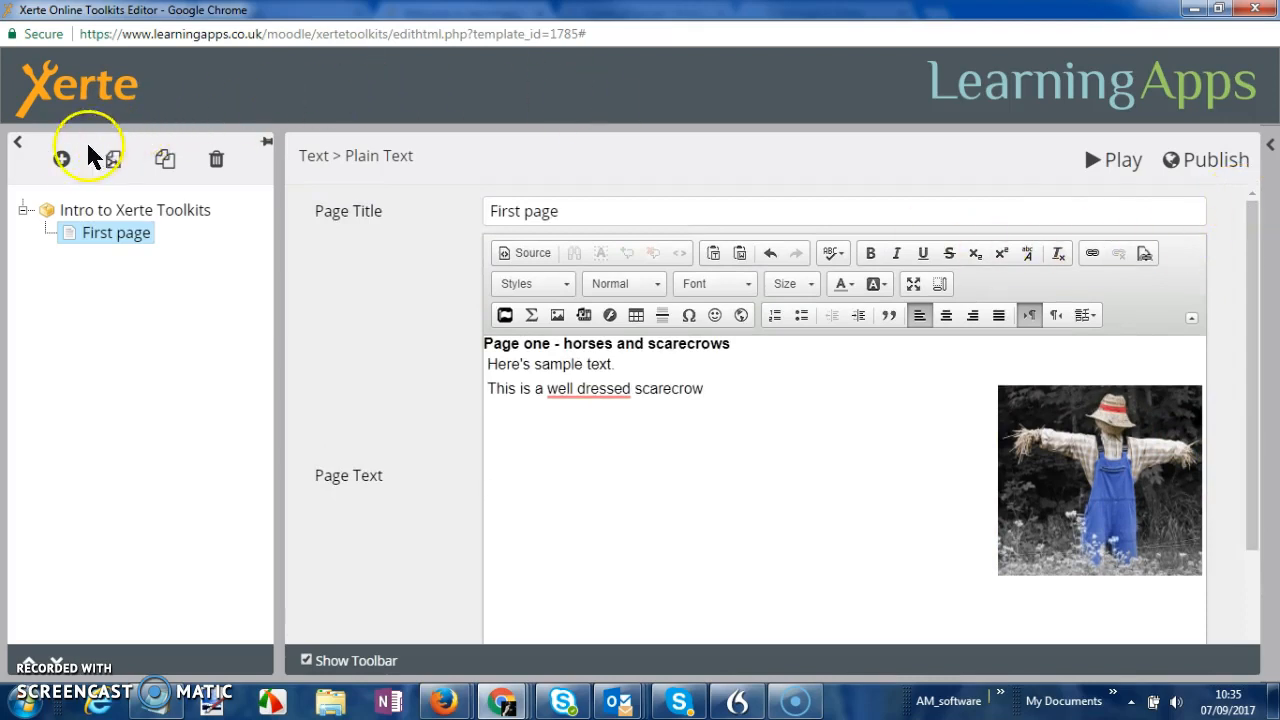
pyautogui.click(61, 160)
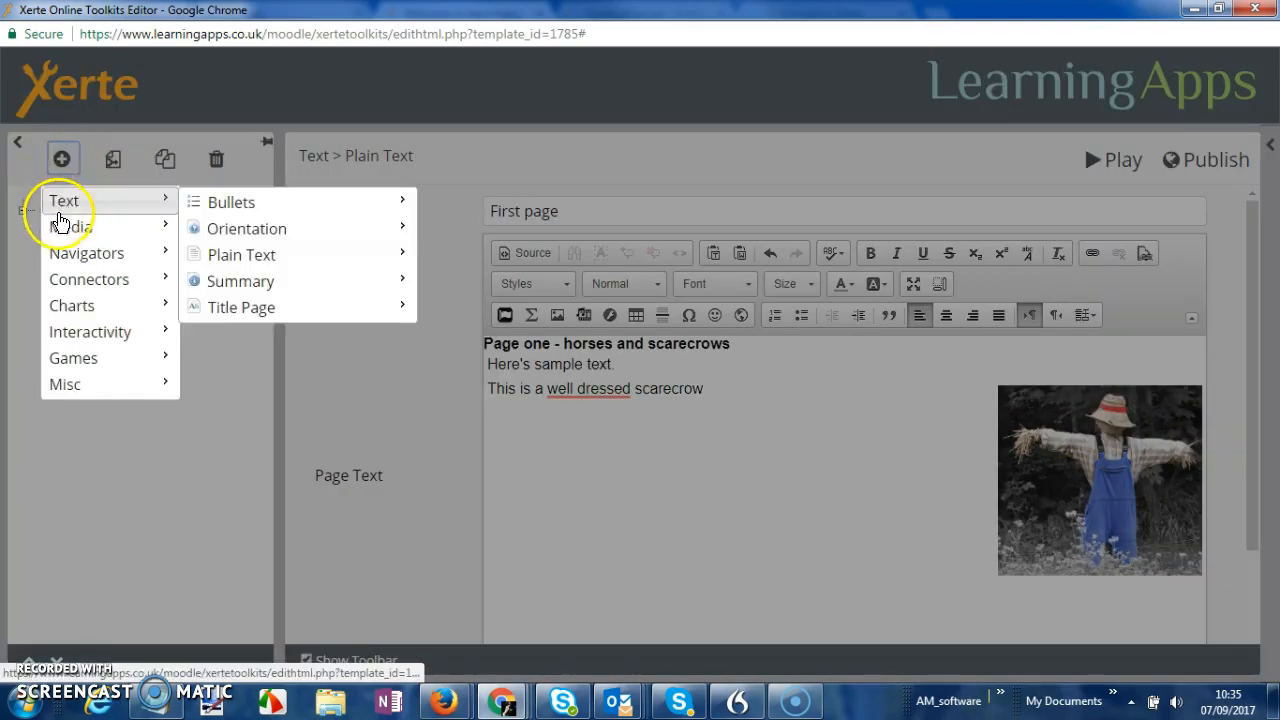
pyautogui.moveTo(68, 346)
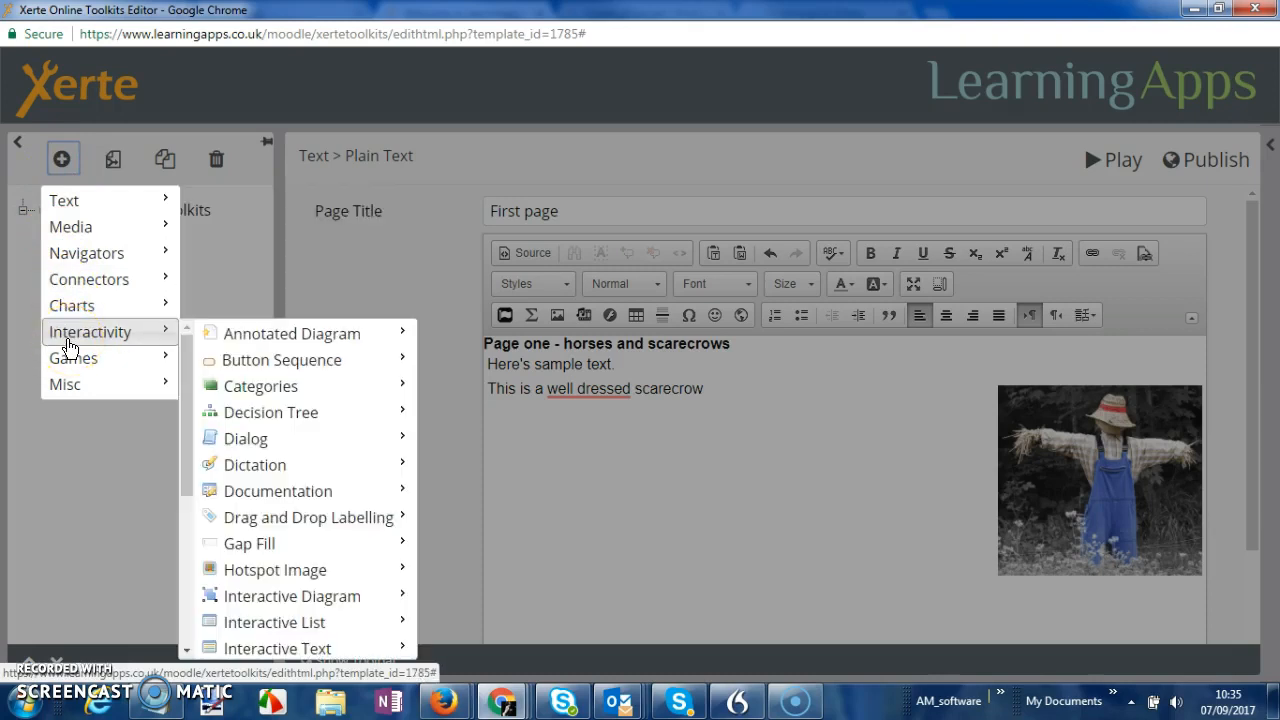
pyautogui.moveTo(262, 440)
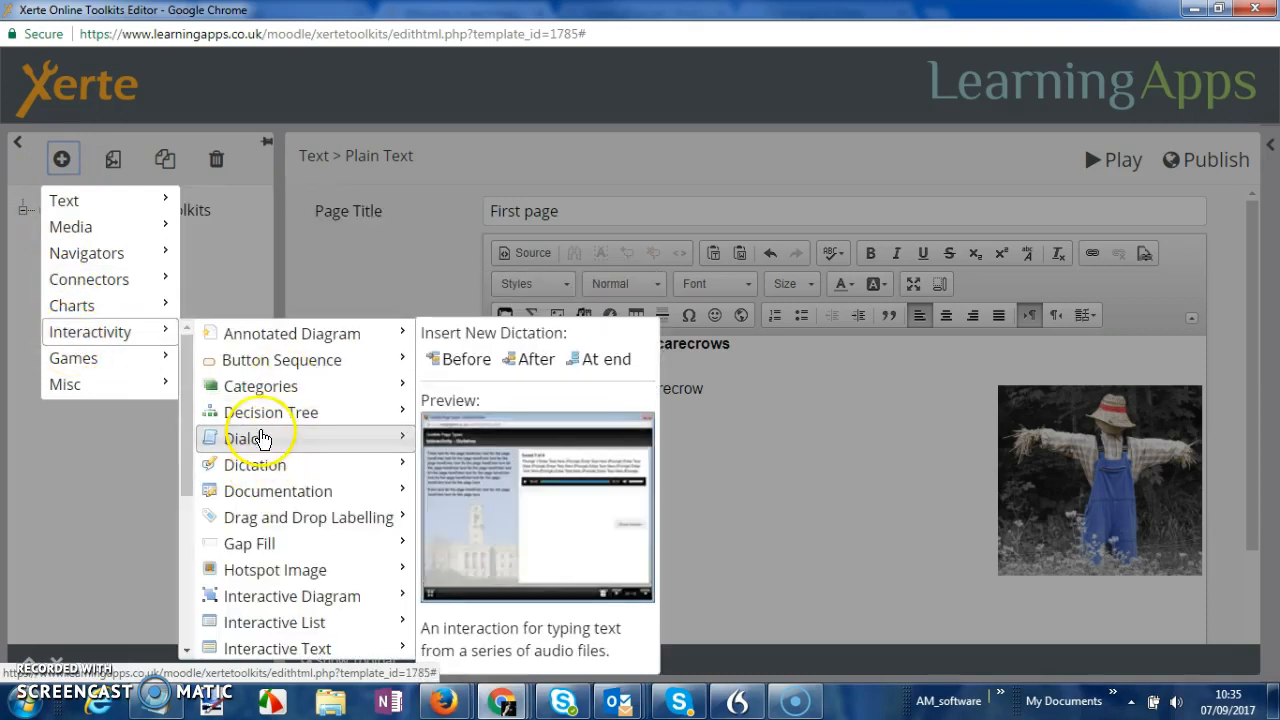
pyautogui.moveTo(264, 387)
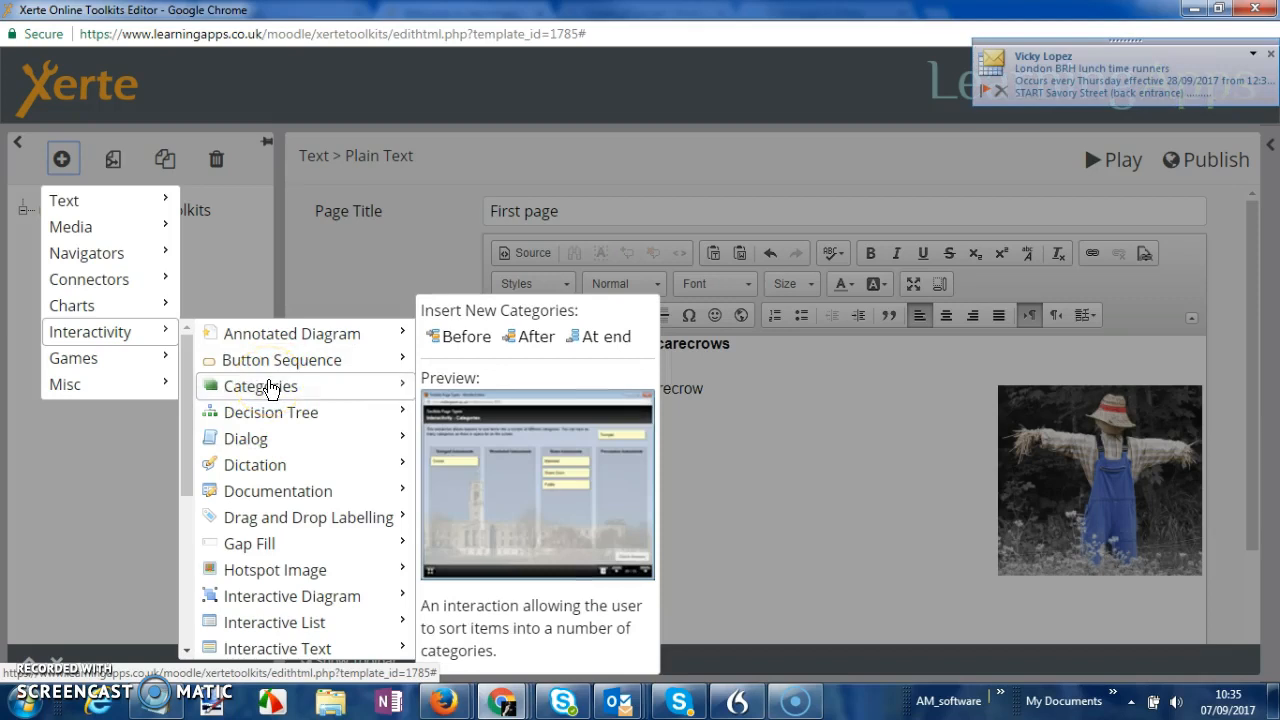
pyautogui.click(534, 337)
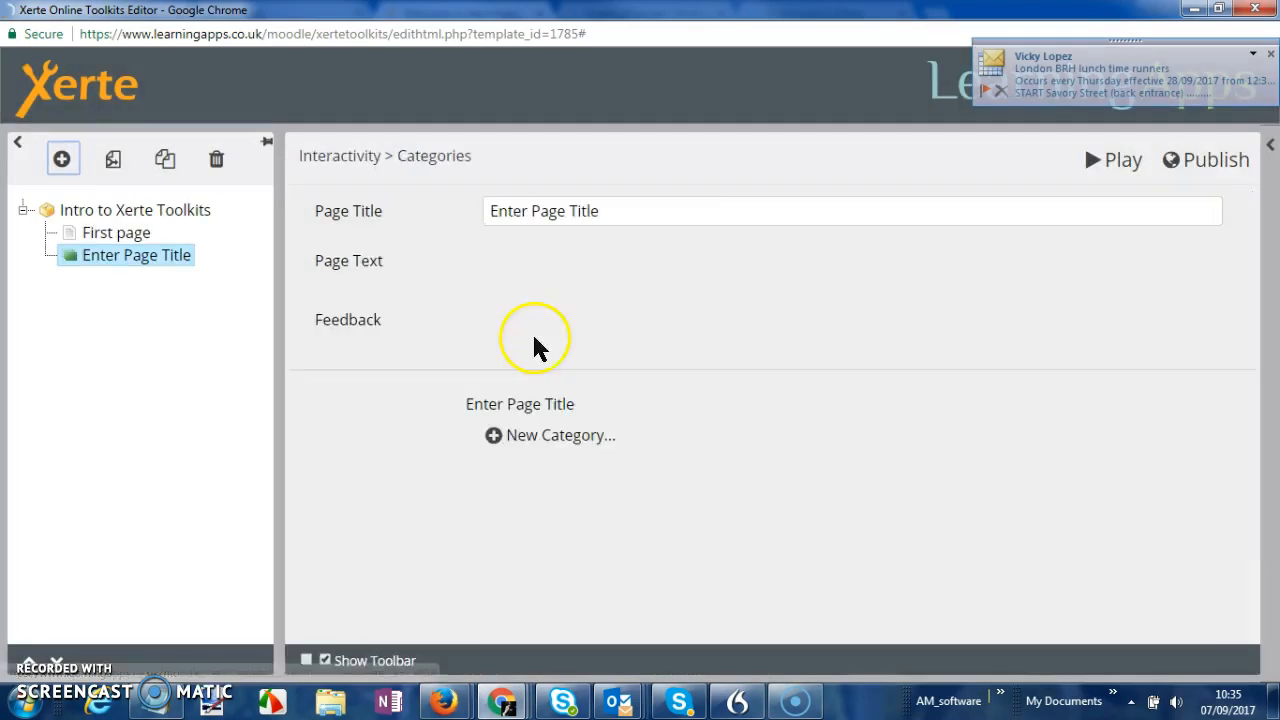
# Set the Categories page's title to "What's this an example of?"
pyautogui.click(622, 210)
pyautogui.write("What's this ")
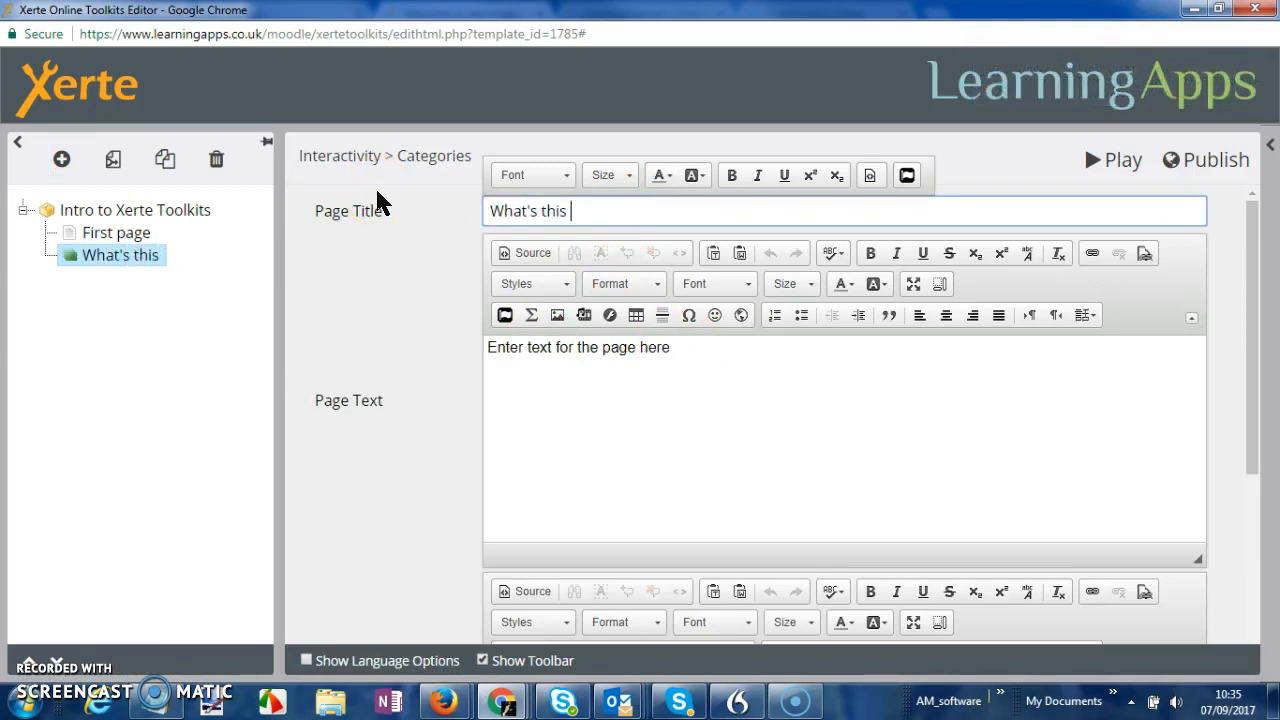
pyautogui.write('an e')
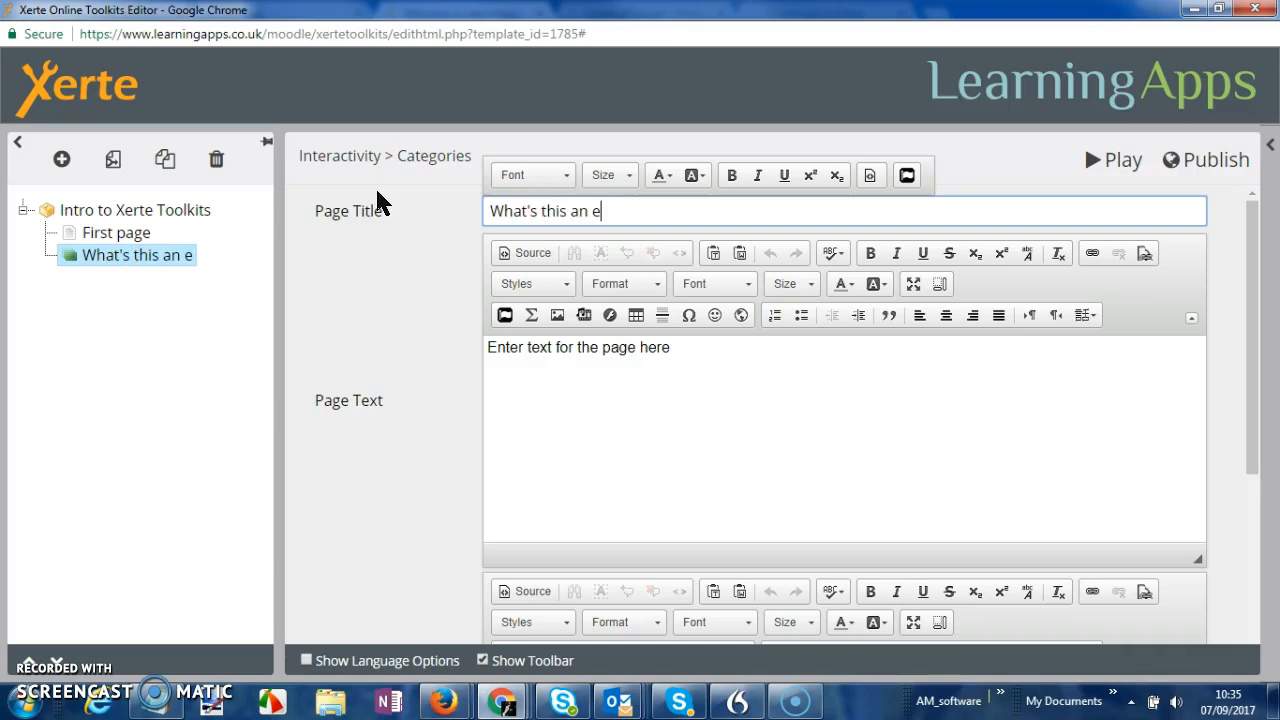
pyautogui.write('xample of?')
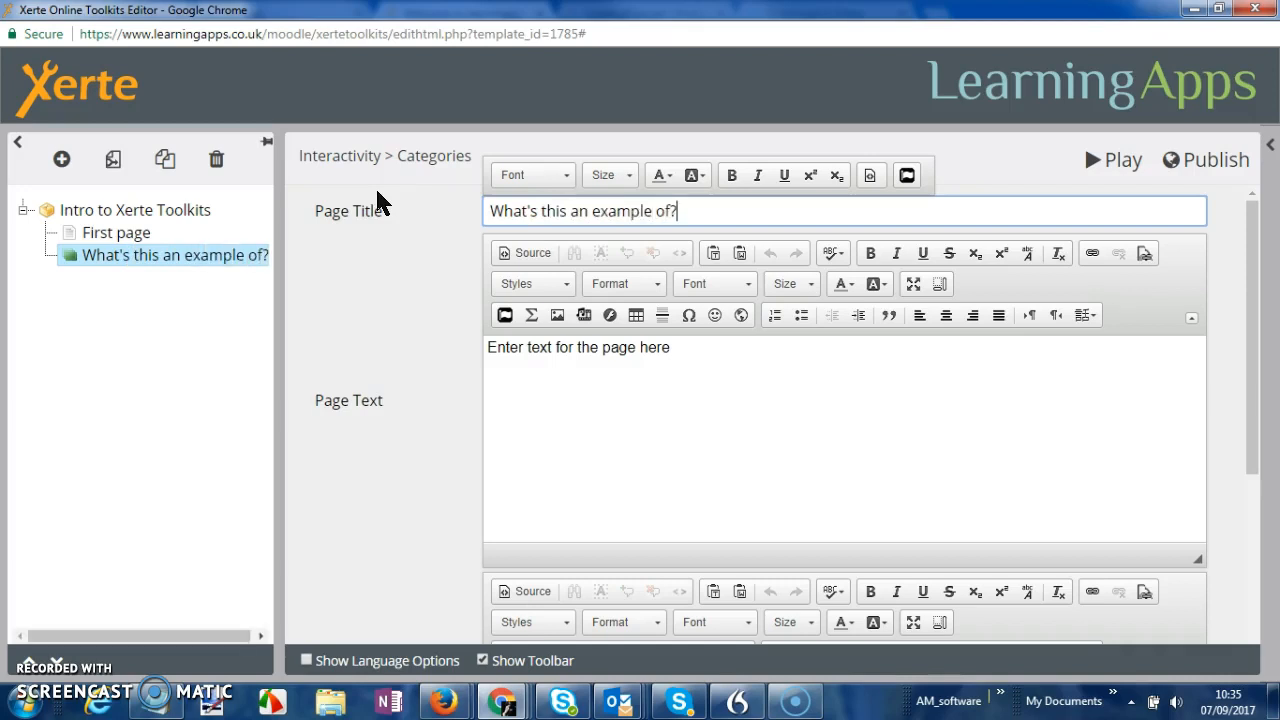
# Replace the placeholder page text with "Drag the label to the right box" and collapse the formatting toolbar of that text editor
pyautogui.tripleClick(646, 346)
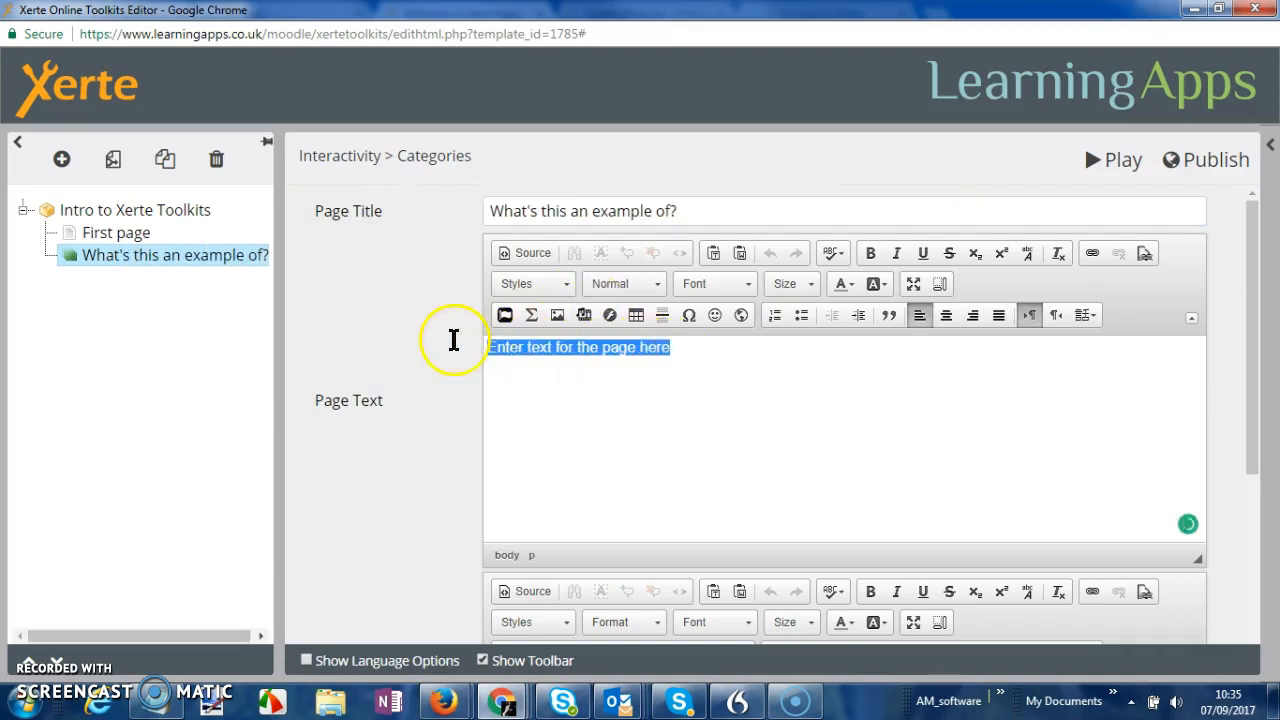
pyautogui.write('Drag')
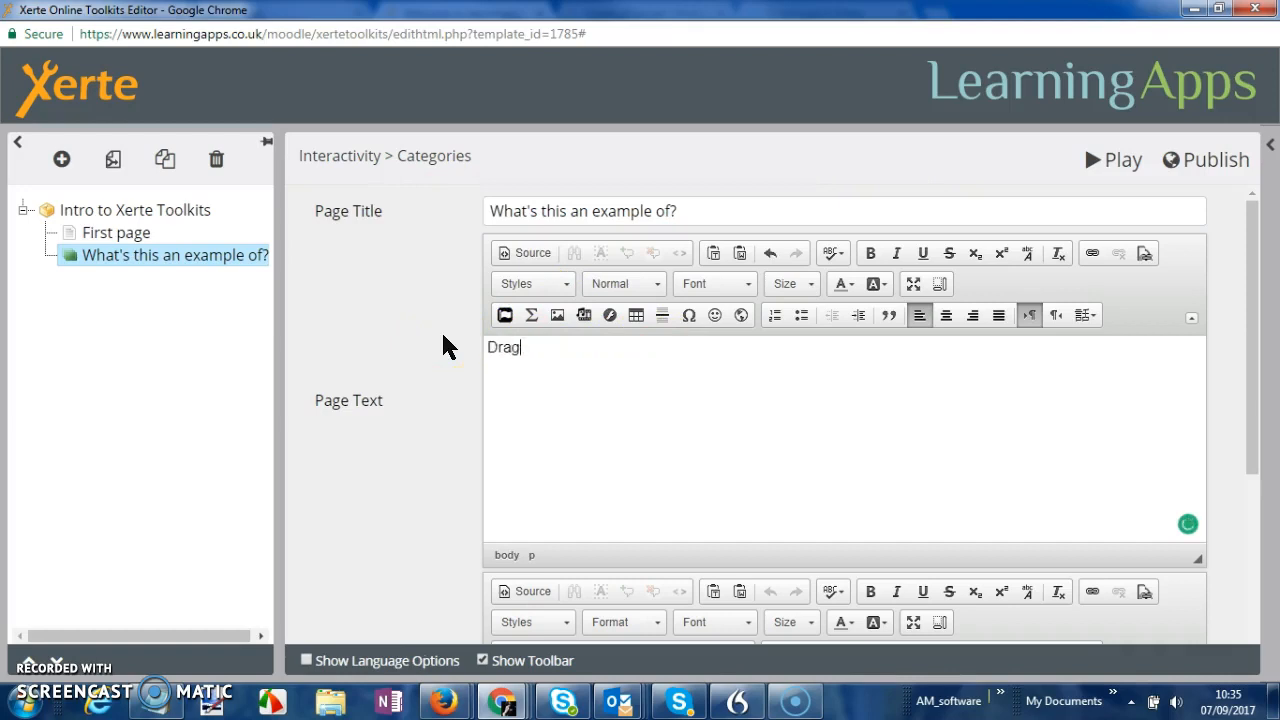
pyautogui.write(' the label to the right bo')
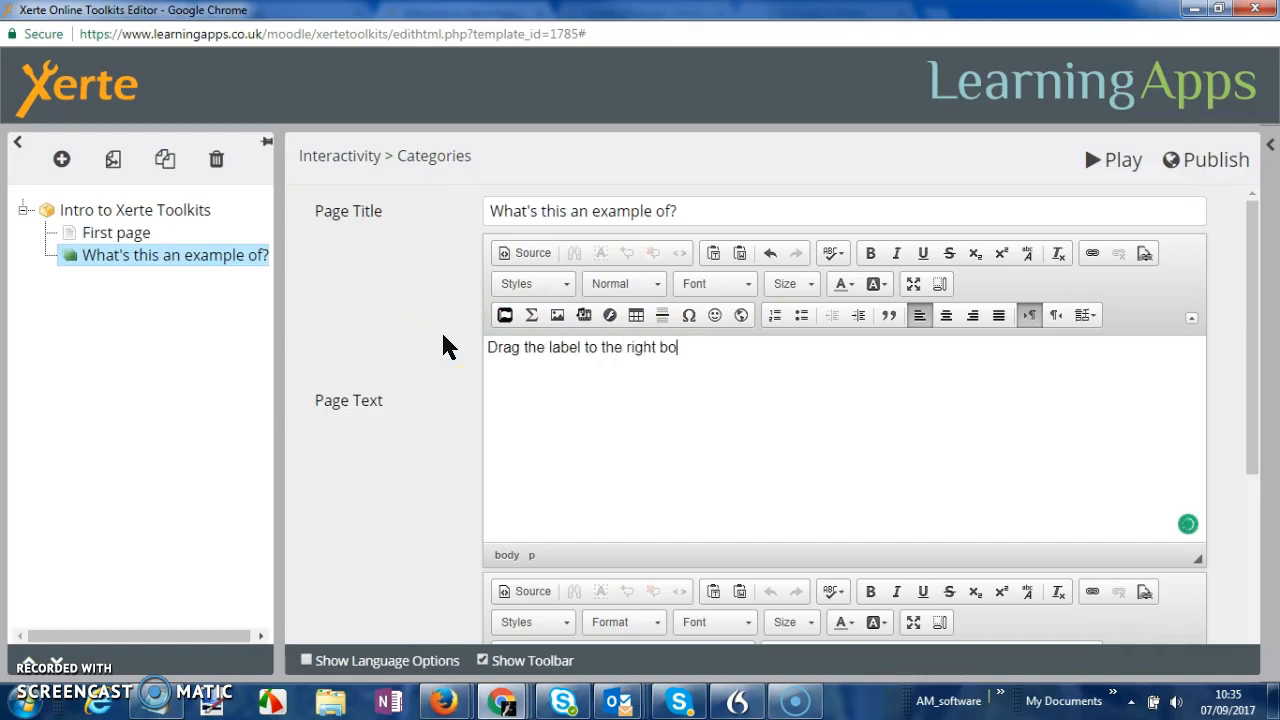
pyautogui.moveTo(1251, 314)
pyautogui.mouseDown()
pyautogui.moveTo(1245, 455)
pyautogui.moveTo(1241, 296)
pyautogui.mouseUp()
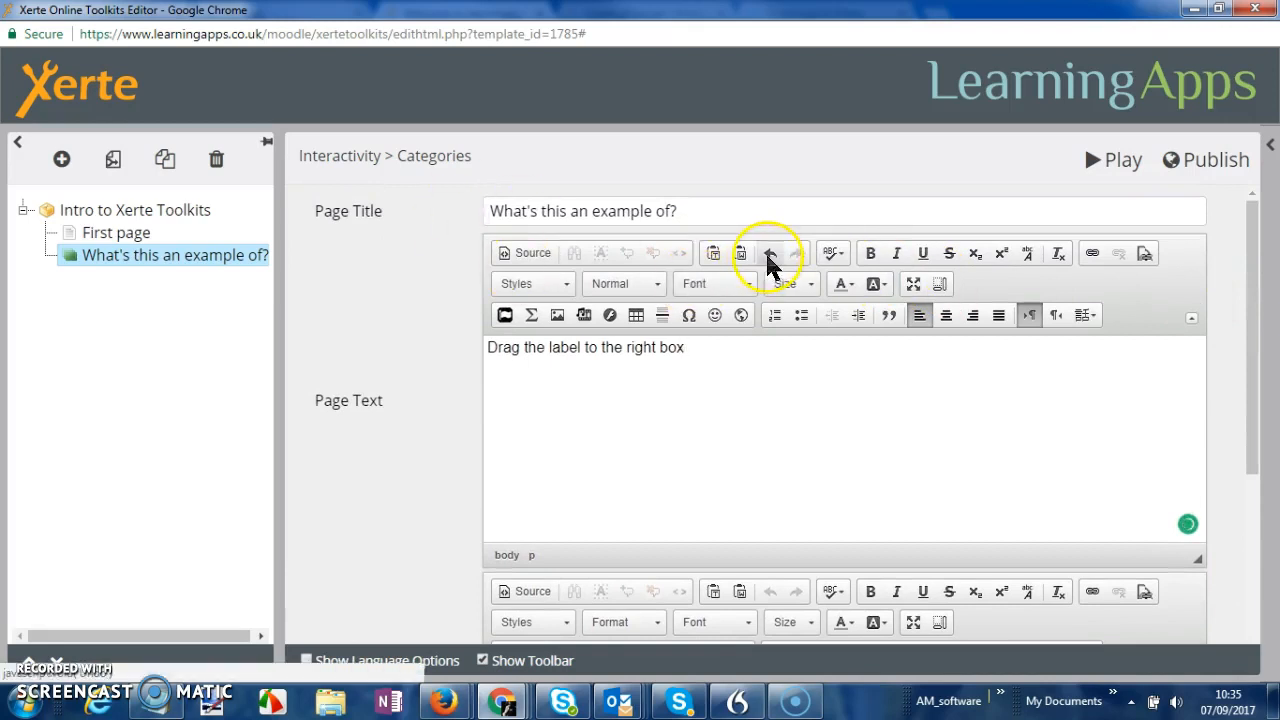
pyautogui.click(1191, 320)
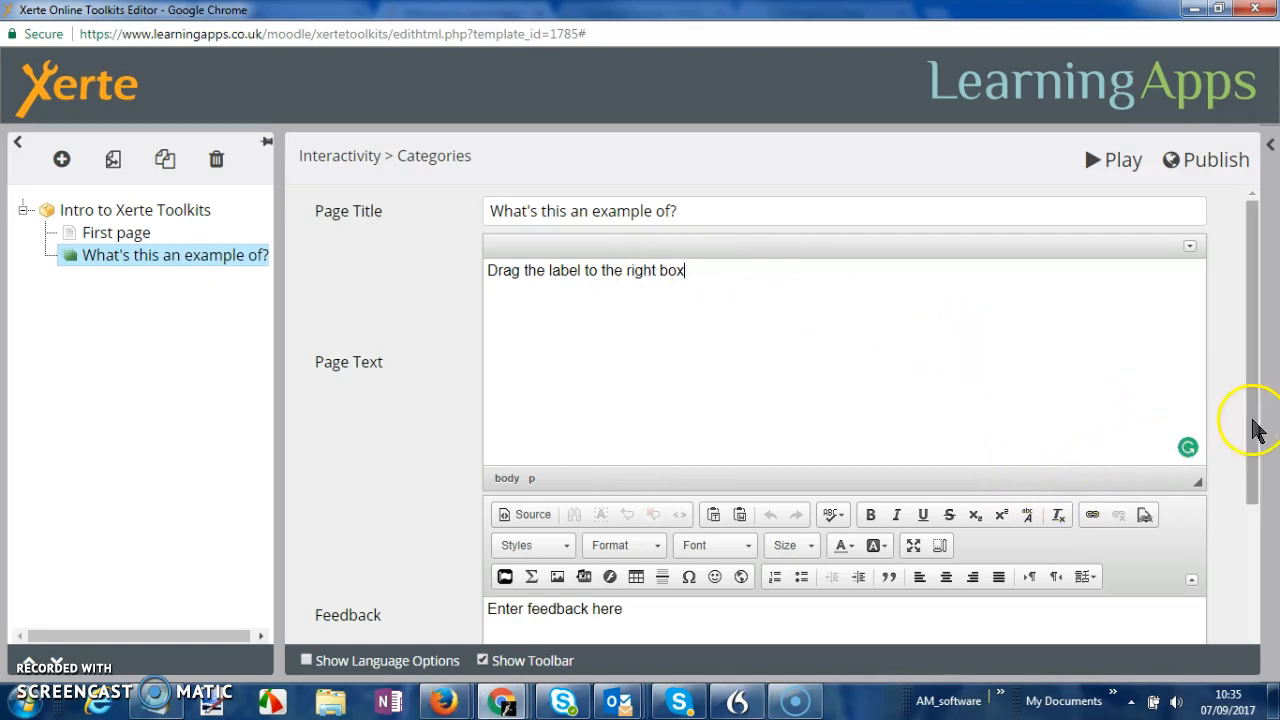
# Add a category named "Scarecrows" to the Categories page, leaving the placeholder feedback as is
pyautogui.moveTo(1257, 430); pyautogui.dragTo(1248, 531)
pyautogui.click(646, 455)
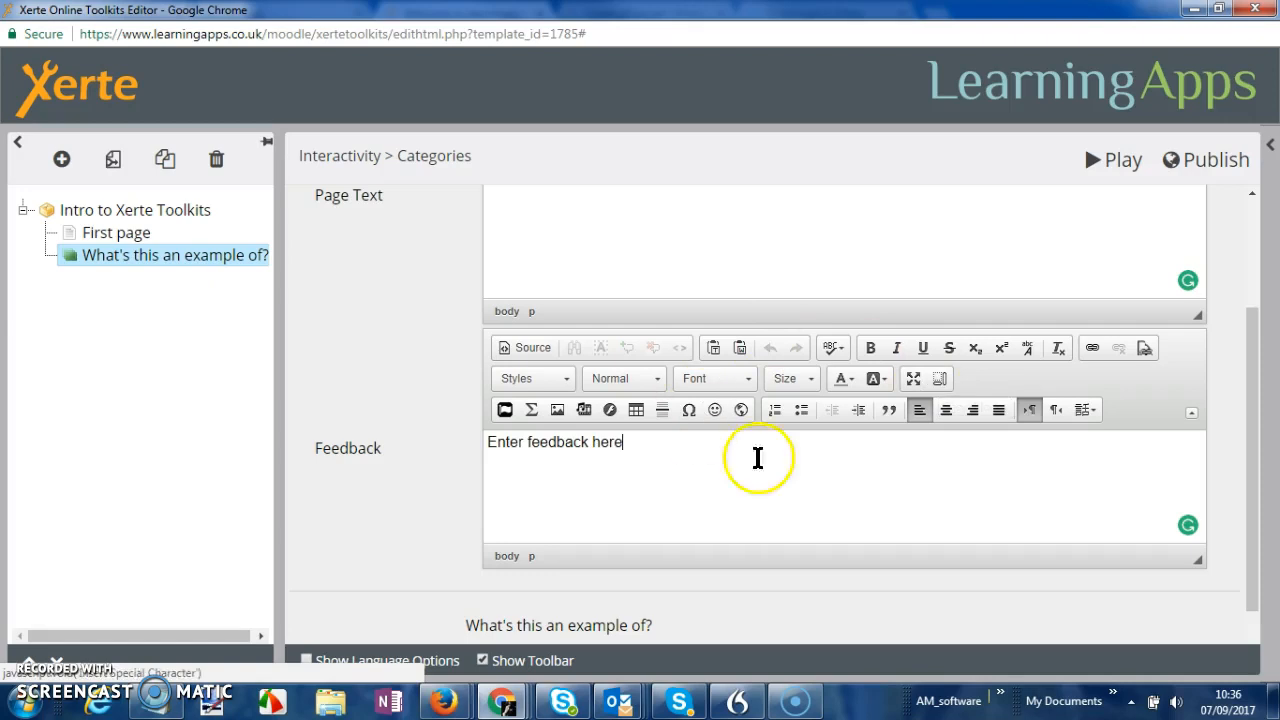
pyautogui.moveTo(1255, 398); pyautogui.dragTo(1263, 500)
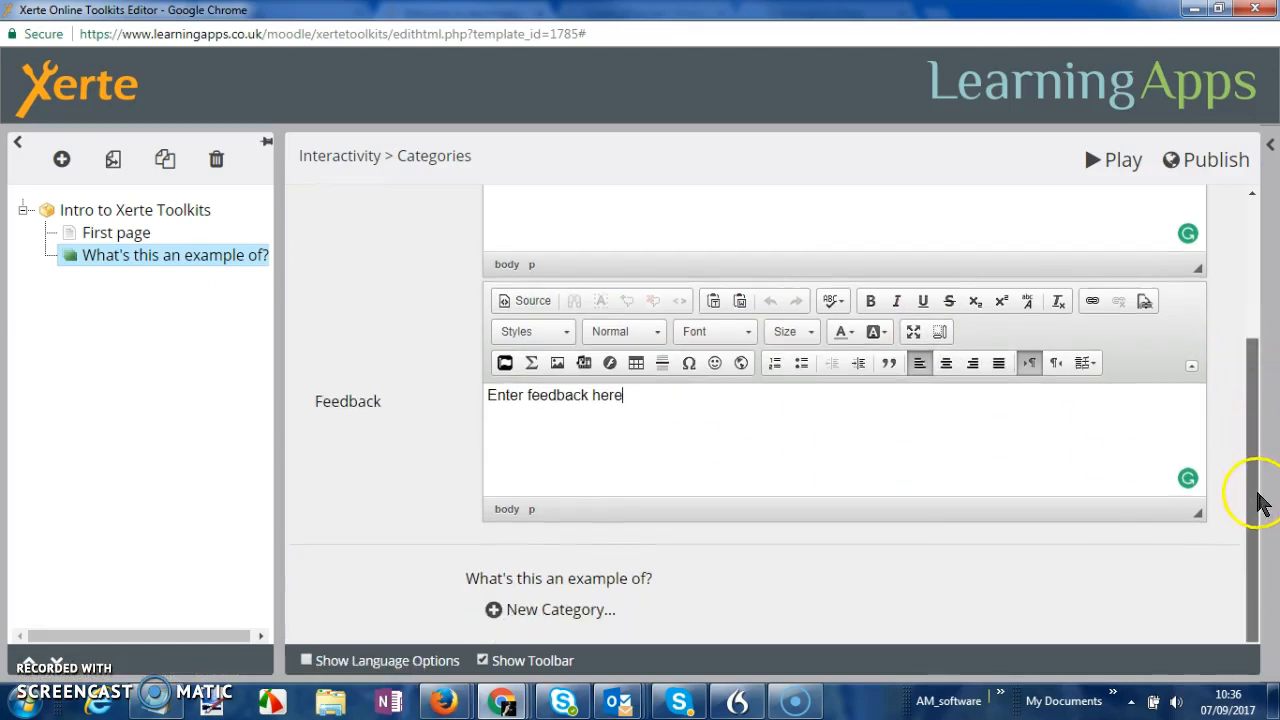
pyautogui.click(558, 612)
pyautogui.moveTo(697, 205); pyautogui.dragTo(449, 206)
pyautogui.write('Scarecrows')
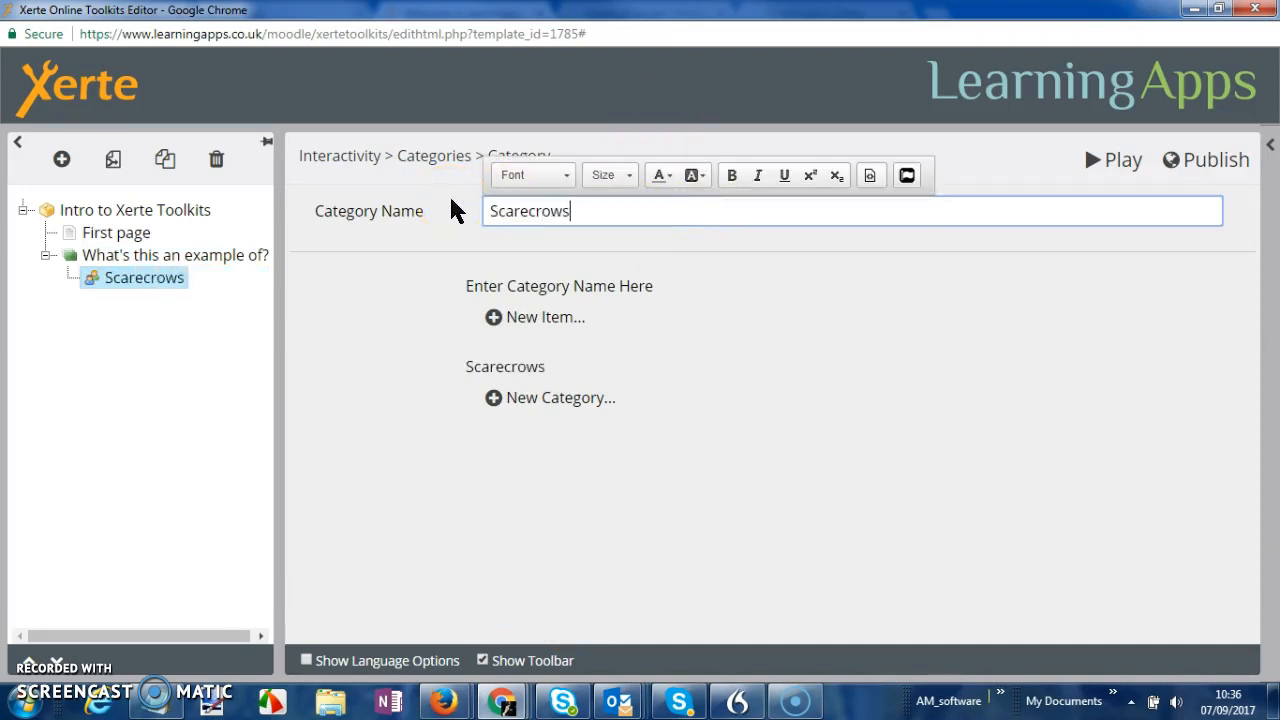
# Add an item with the text "Wurzel gummidge" to the Scarecrows category
pyautogui.click(545, 318)
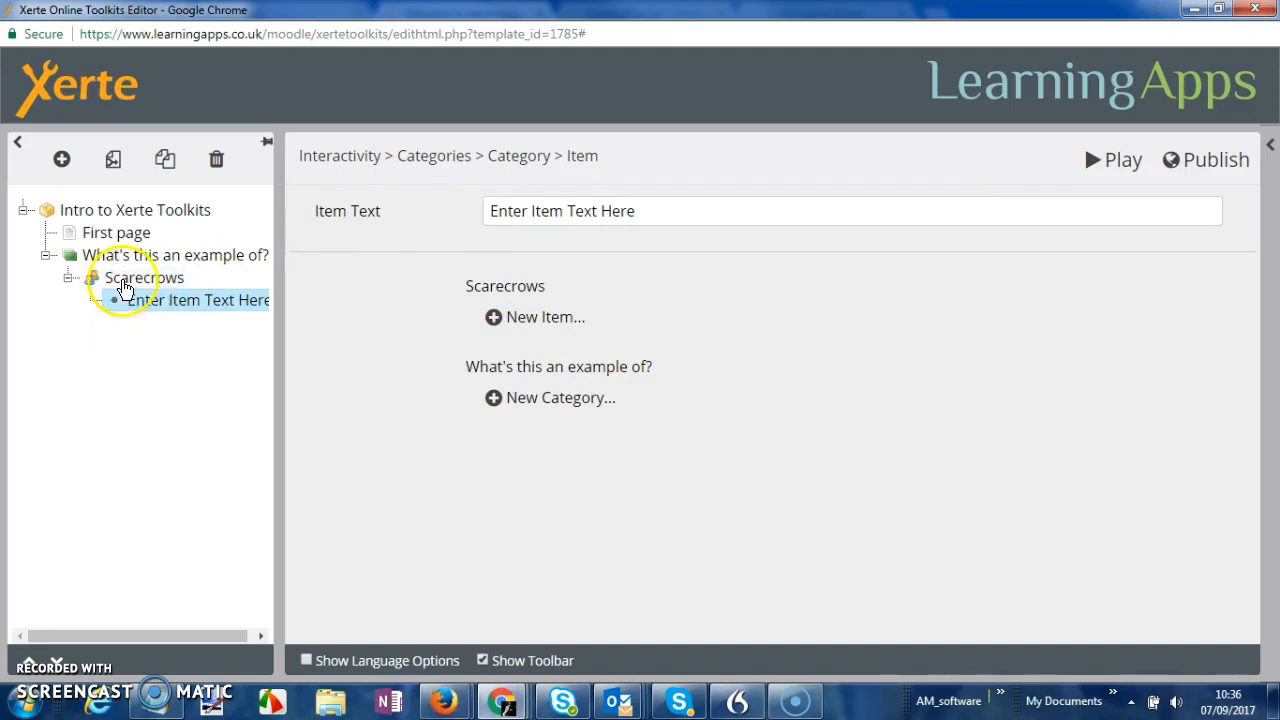
pyautogui.click(640, 215)
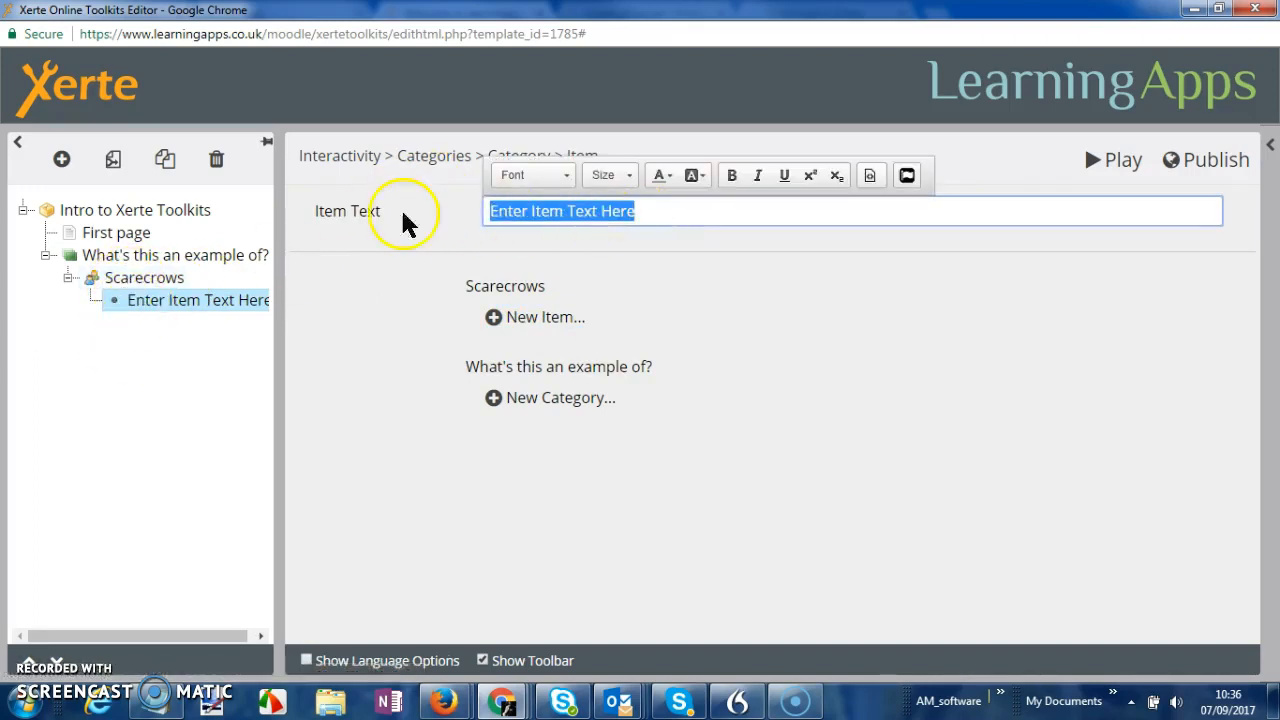
pyautogui.write('Wurzel gummidge')
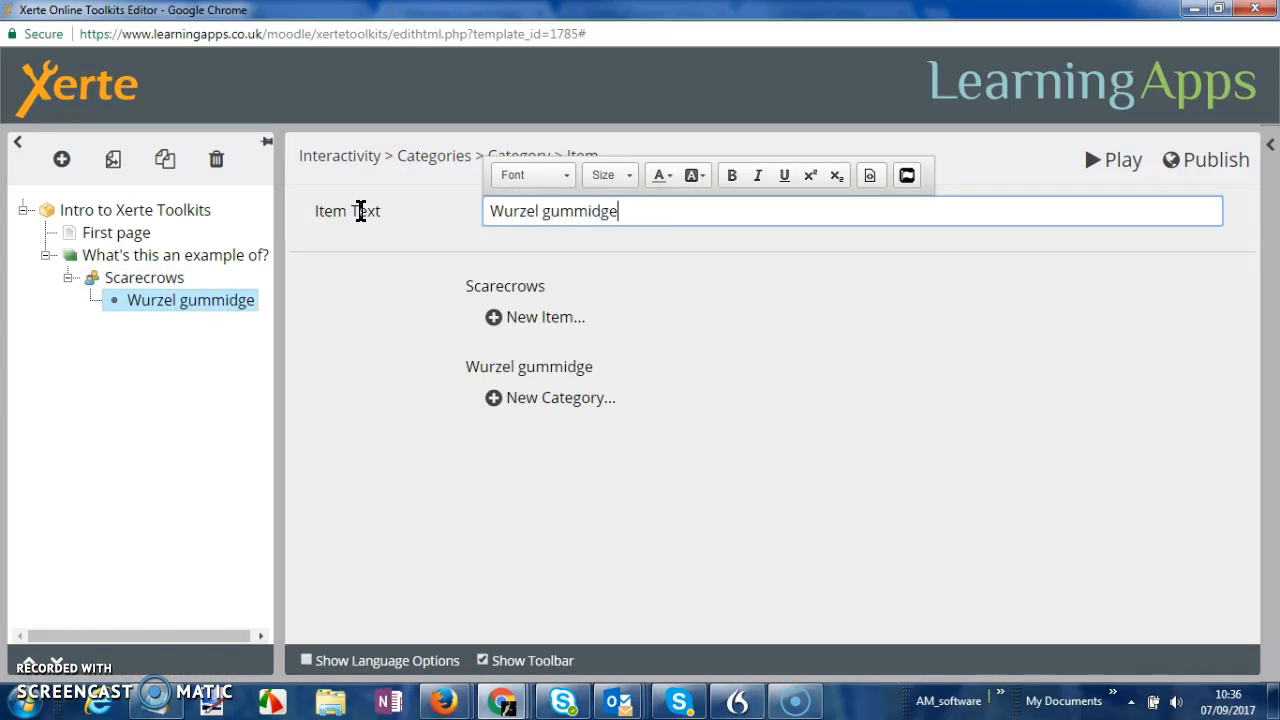
# Add a second item with the text "Mr Straw" to the Scarecrows category
pyautogui.click(508, 318)
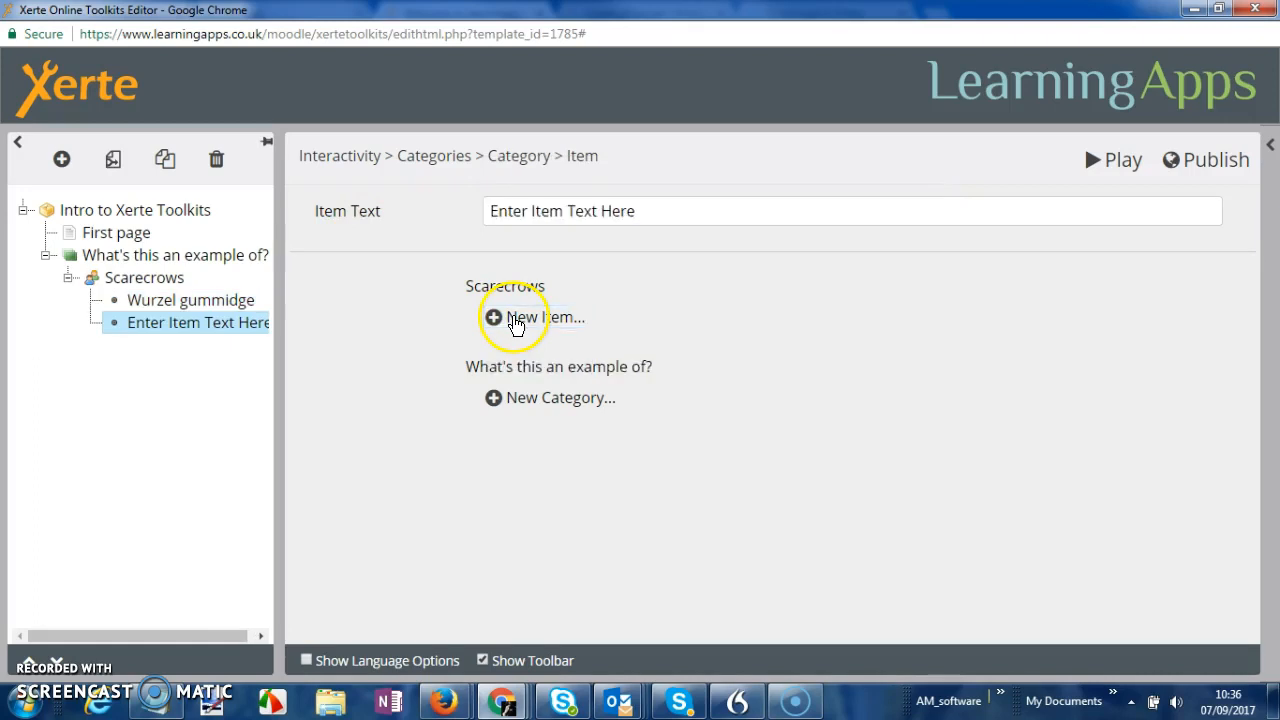
pyautogui.click(597, 215)
pyautogui.moveTo(630, 211); pyautogui.dragTo(457, 211)
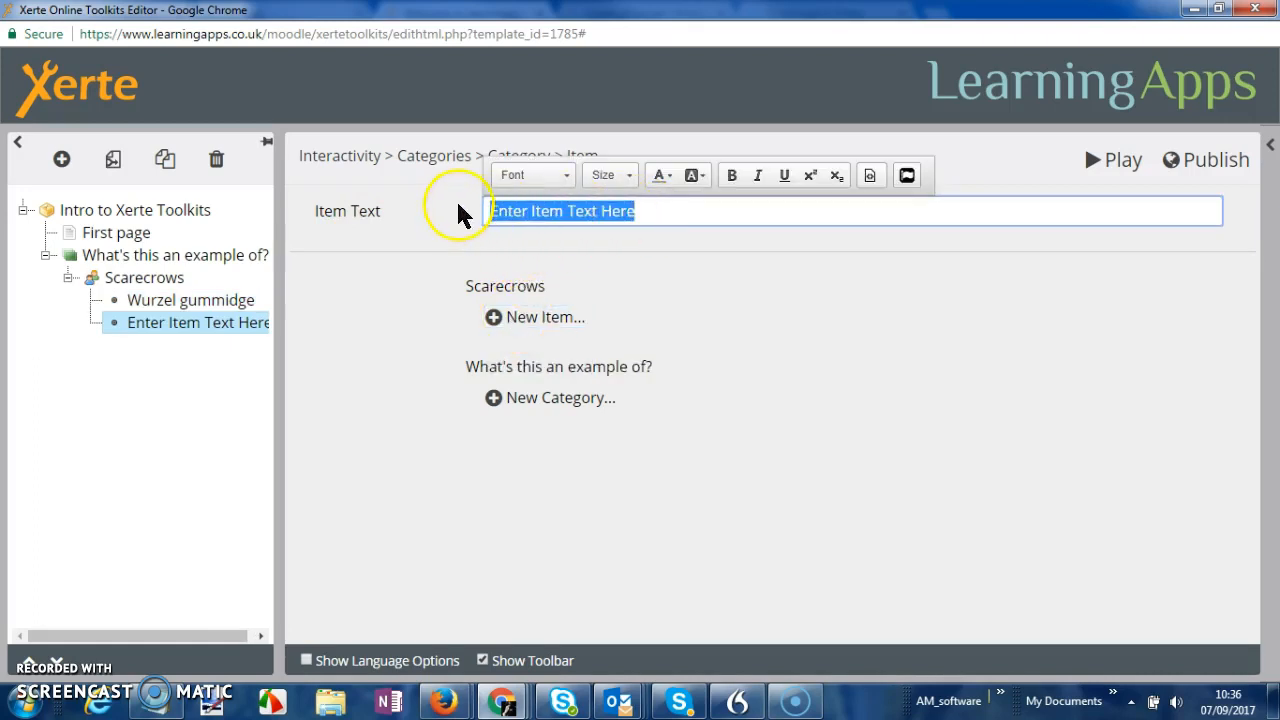
pyautogui.write('Mr Srtaw')
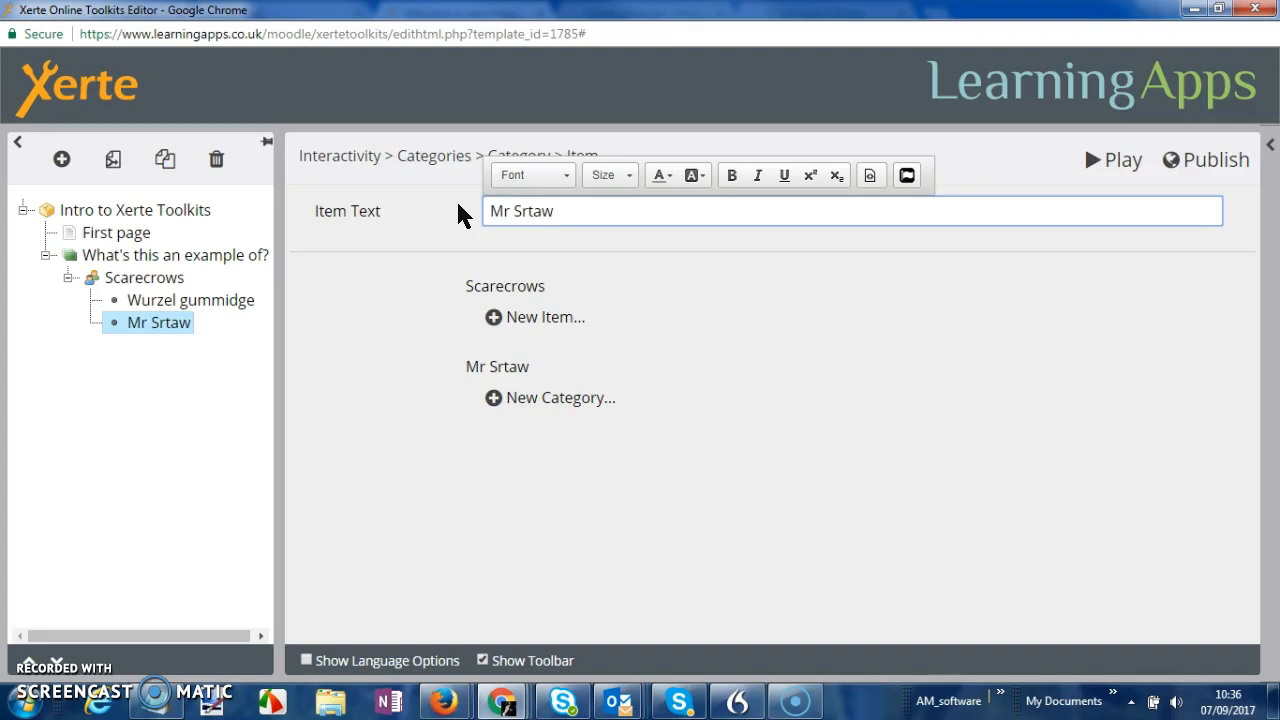
pyautogui.click(524, 211)
pyautogui.press('BackSpace')
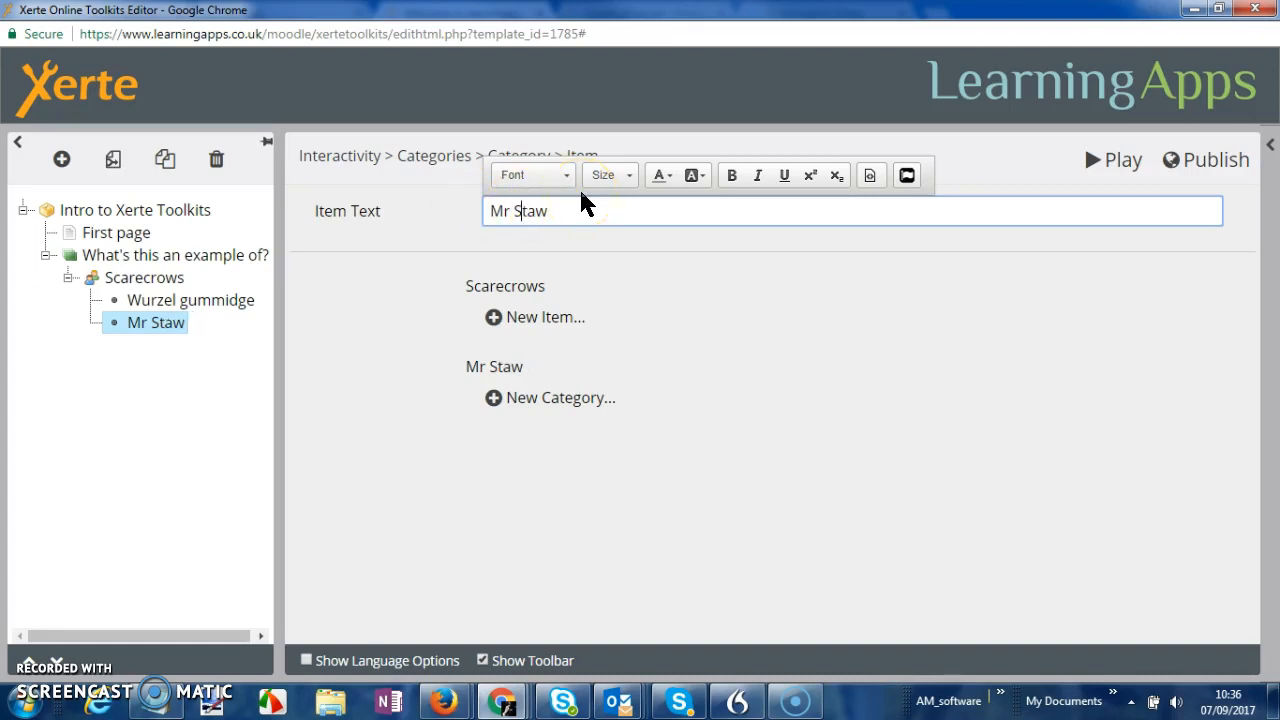
pyautogui.write('r')
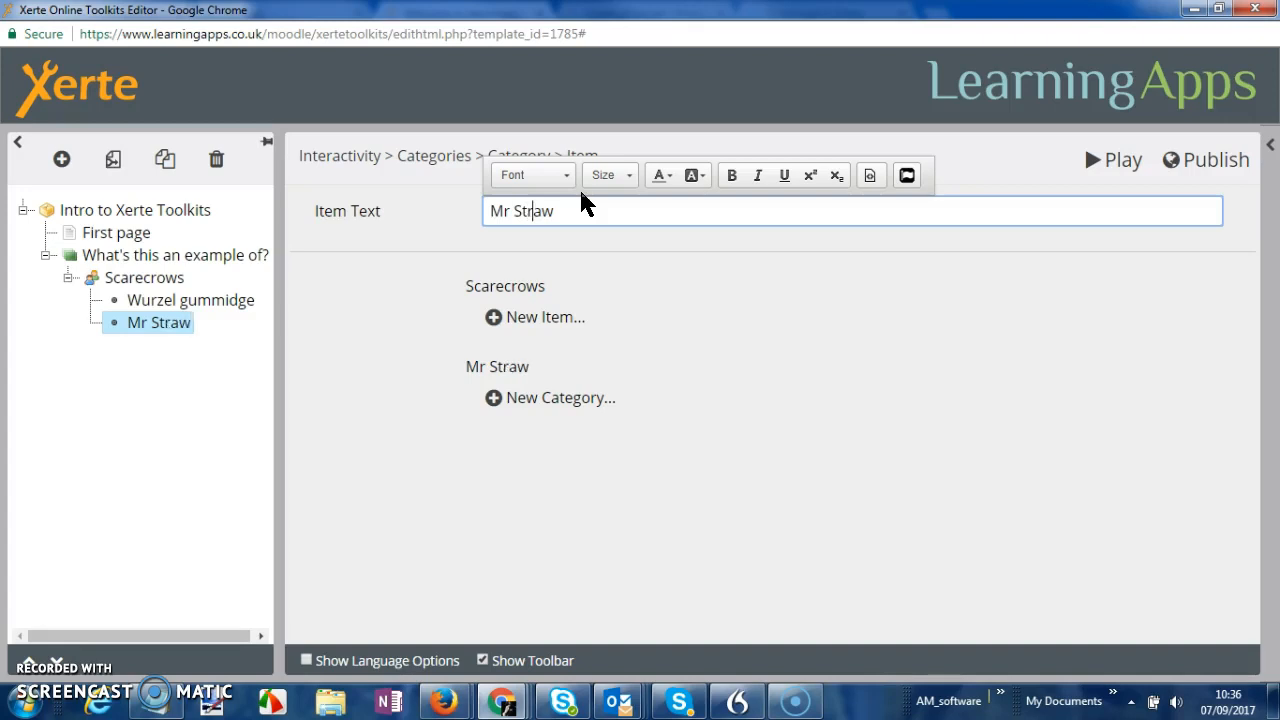
# Add a second category named "Horses" to the Categories page
pyautogui.click(556, 402)
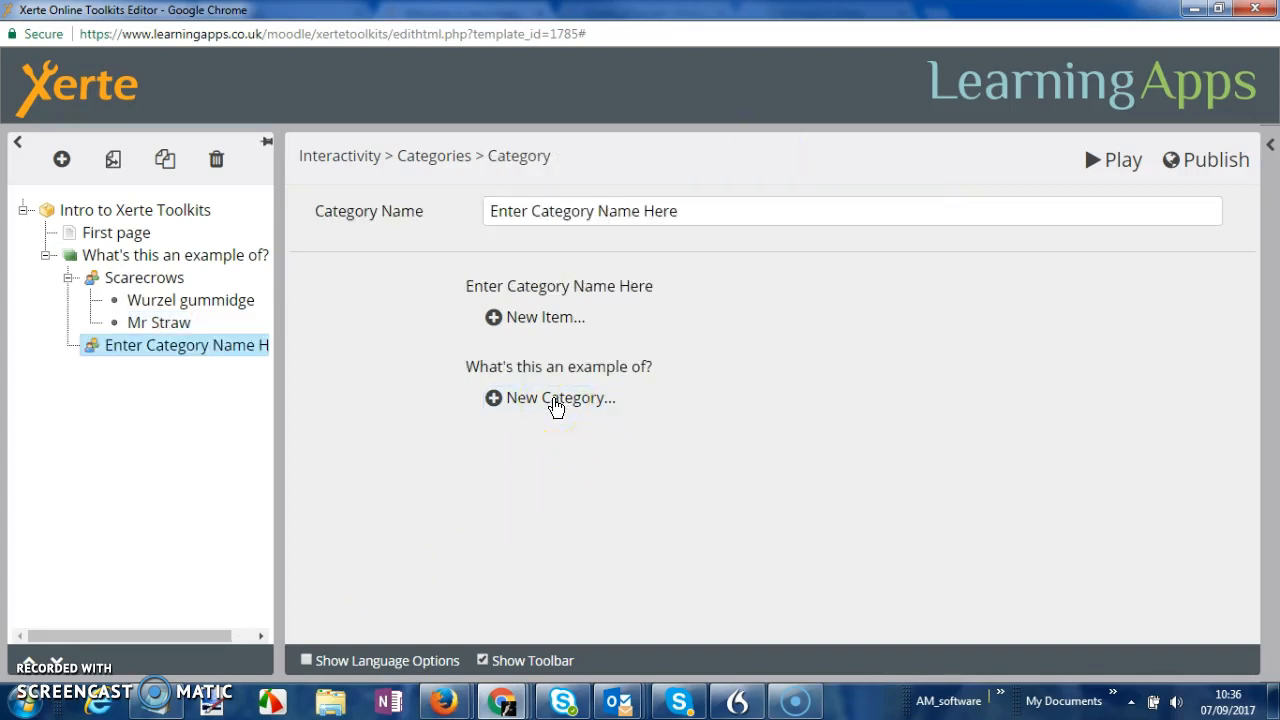
pyautogui.moveTo(686, 211); pyautogui.dragTo(440, 228)
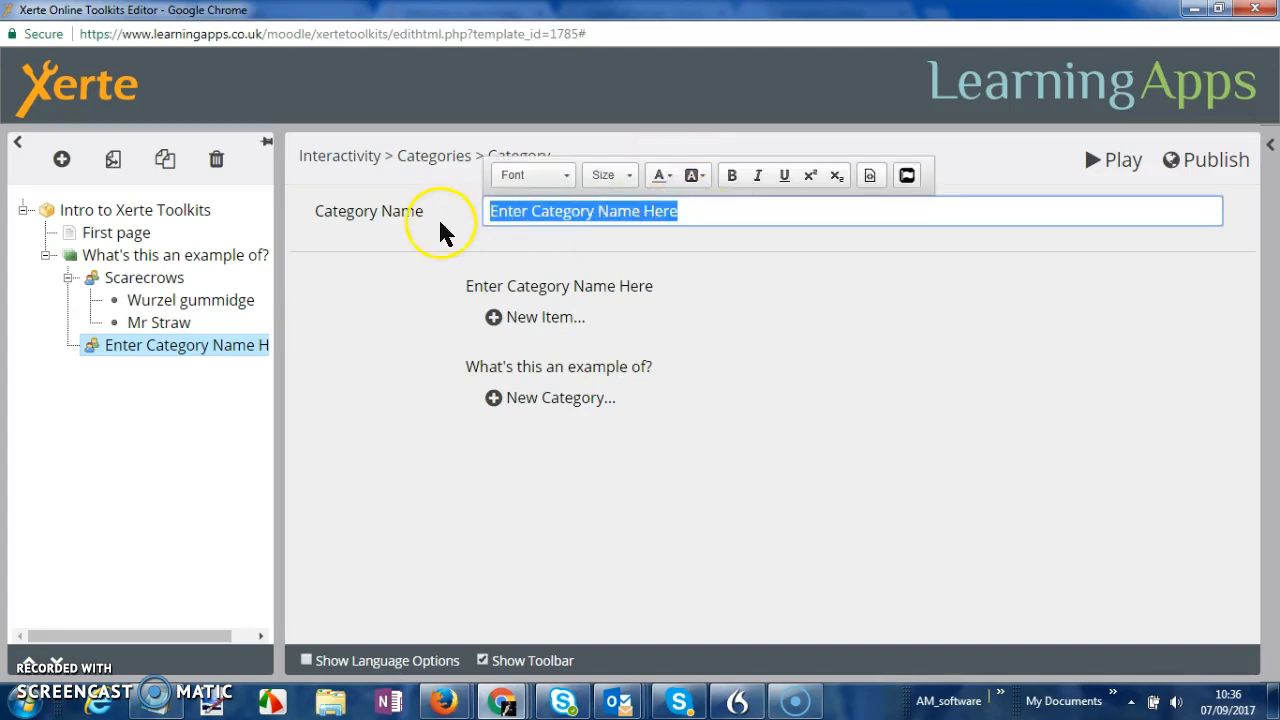
pyautogui.write('Horses')
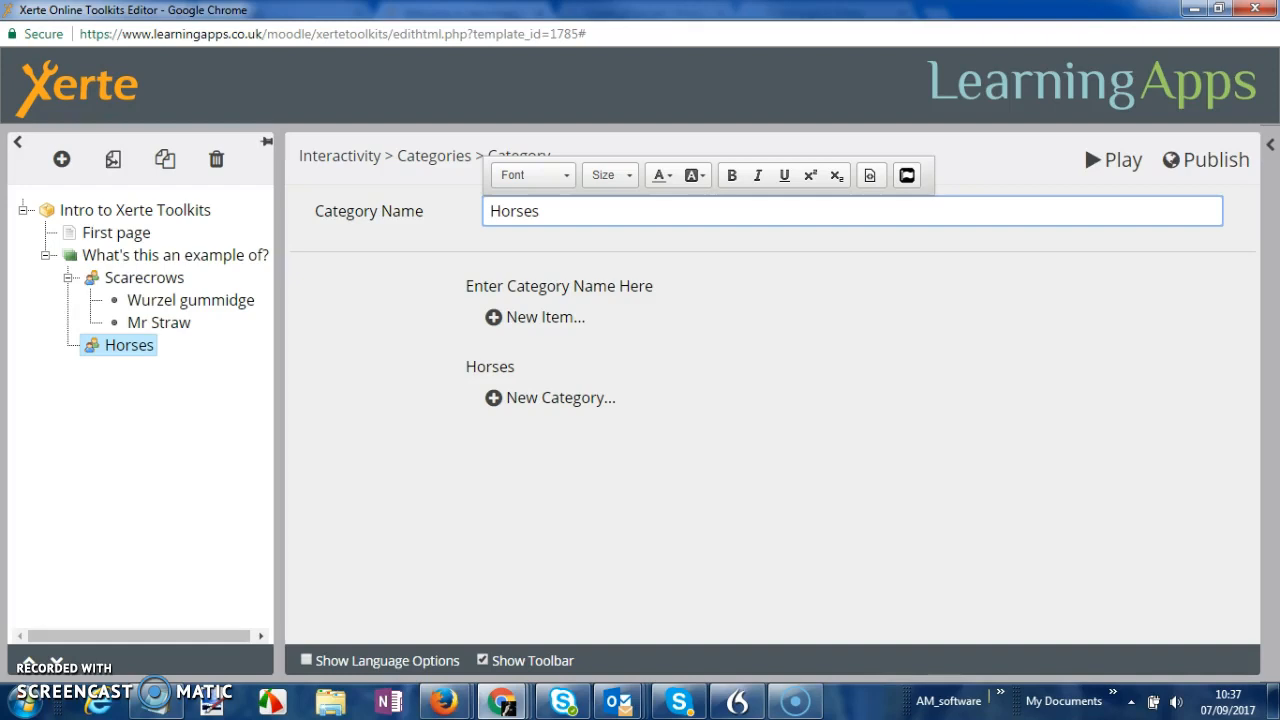
# Add an item with the text "Black Beauty" to the Horses category
pyautogui.click(540, 318)
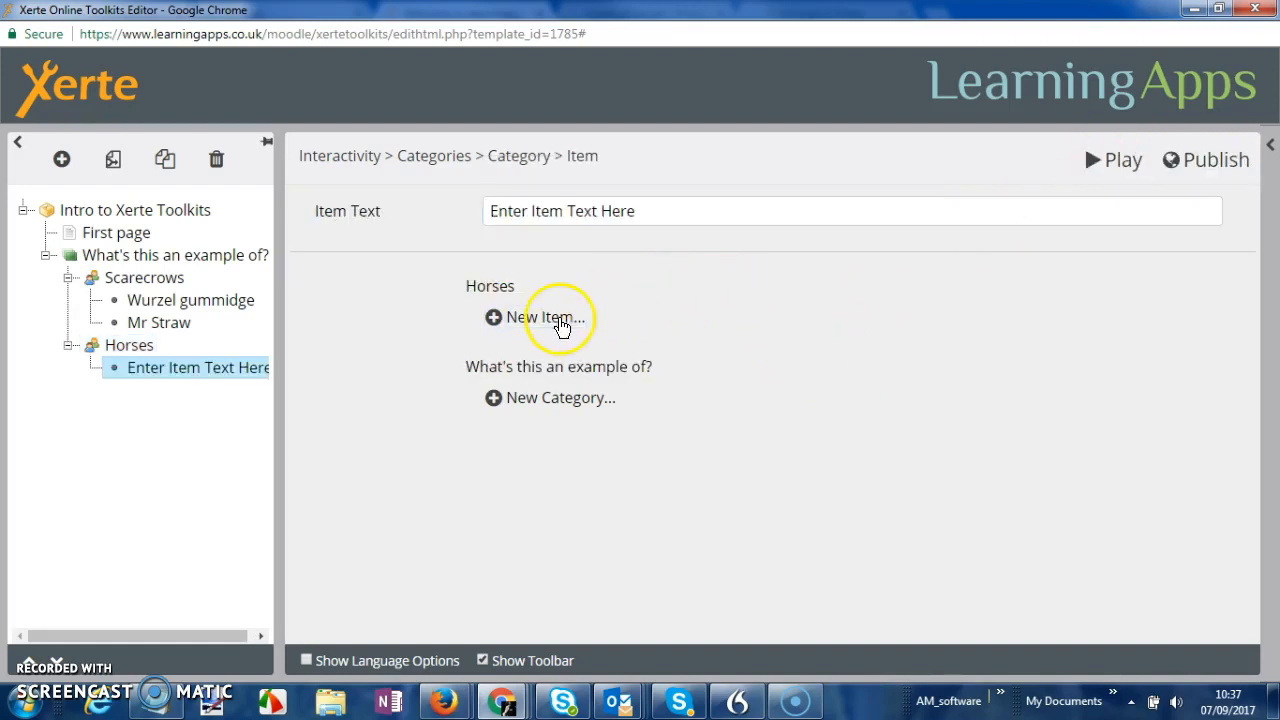
pyautogui.click(632, 213)
pyautogui.tripleClick(519, 224)
pyautogui.write('Blac')
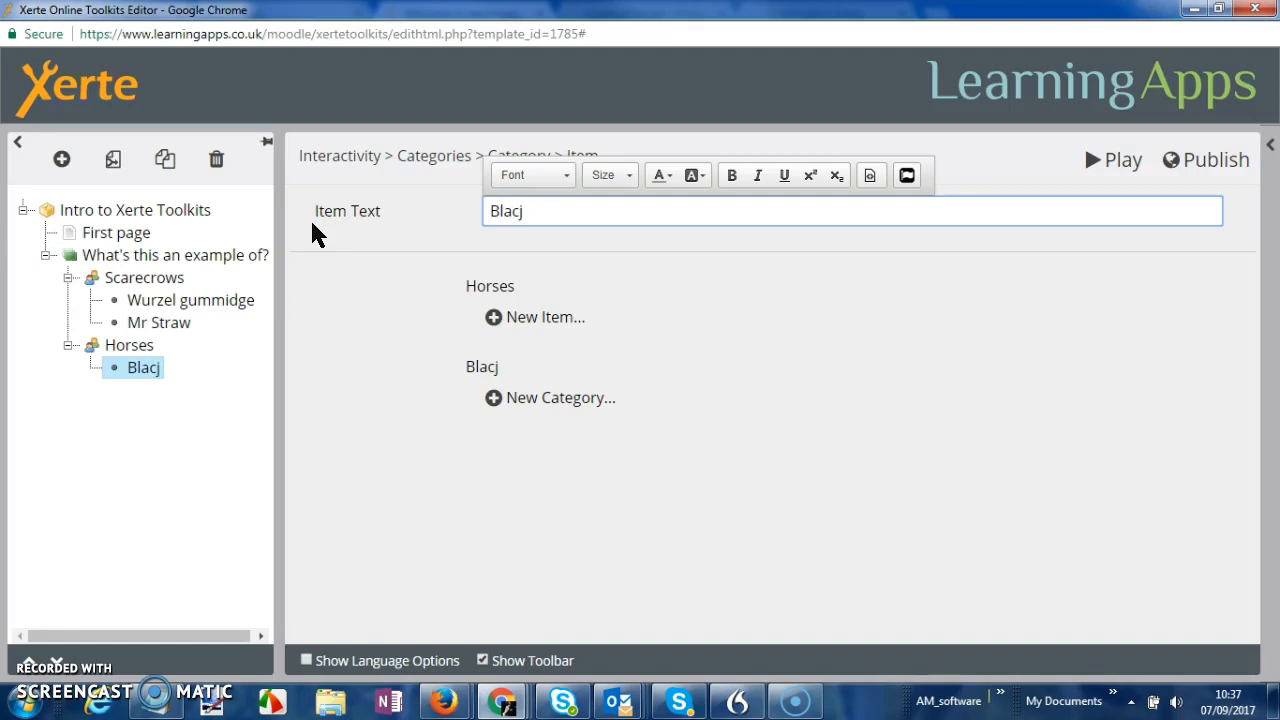
pyautogui.write('k Beauty')
# Add a second item with the text "Thunder" to the Horses category
pyautogui.click(530, 320)
pyautogui.moveTo(657, 206); pyautogui.dragTo(457, 209)
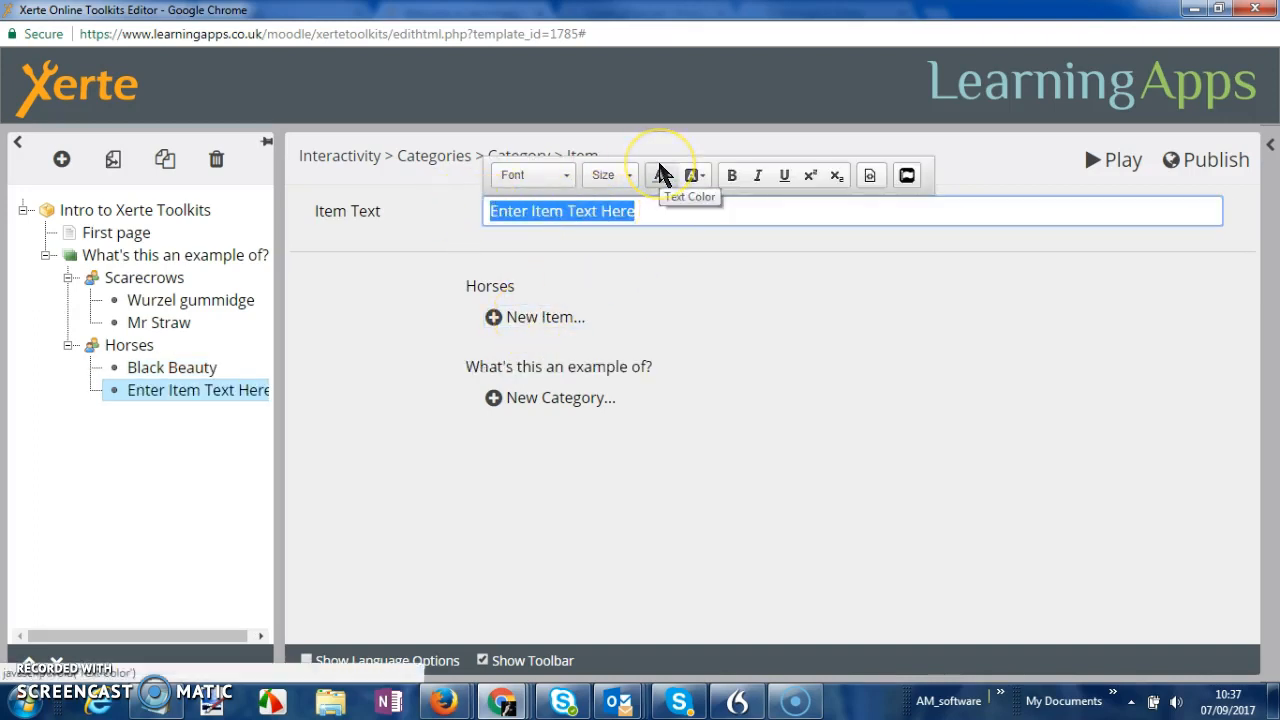
pyautogui.write('Thunder')
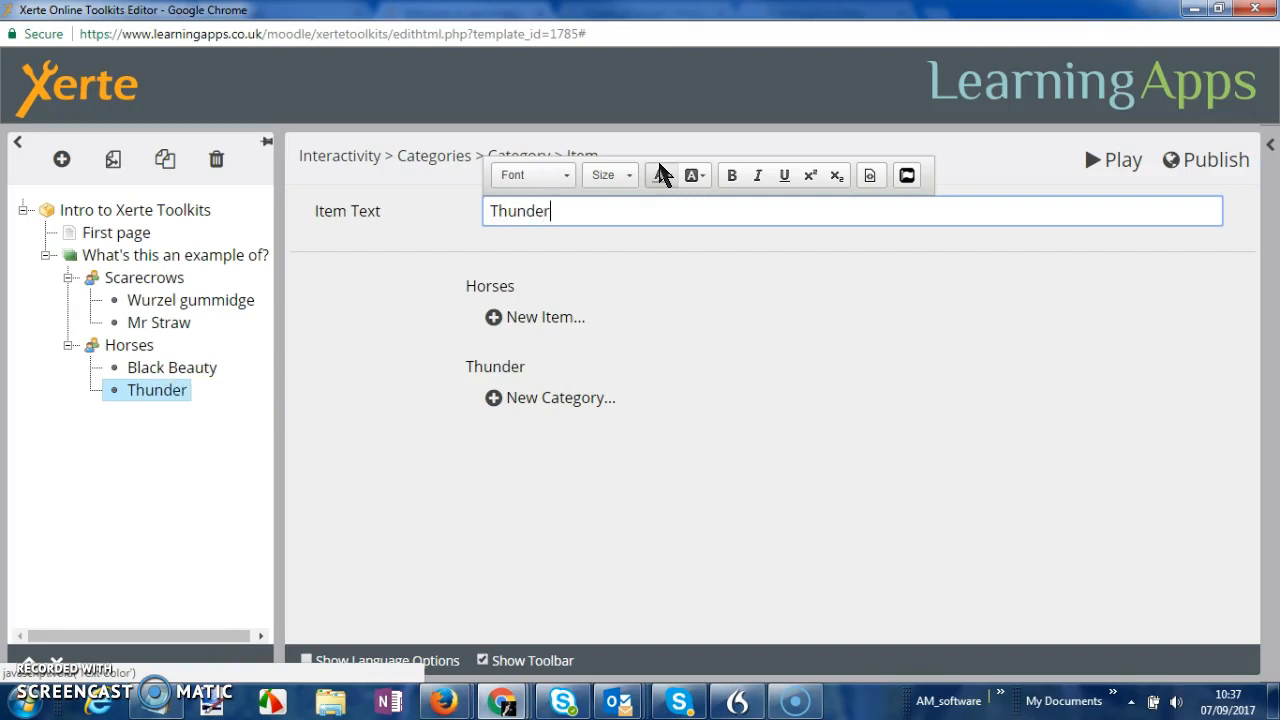
# Preview the learning object and go to its "What's this an example of?" page
pyautogui.click(1128, 410)
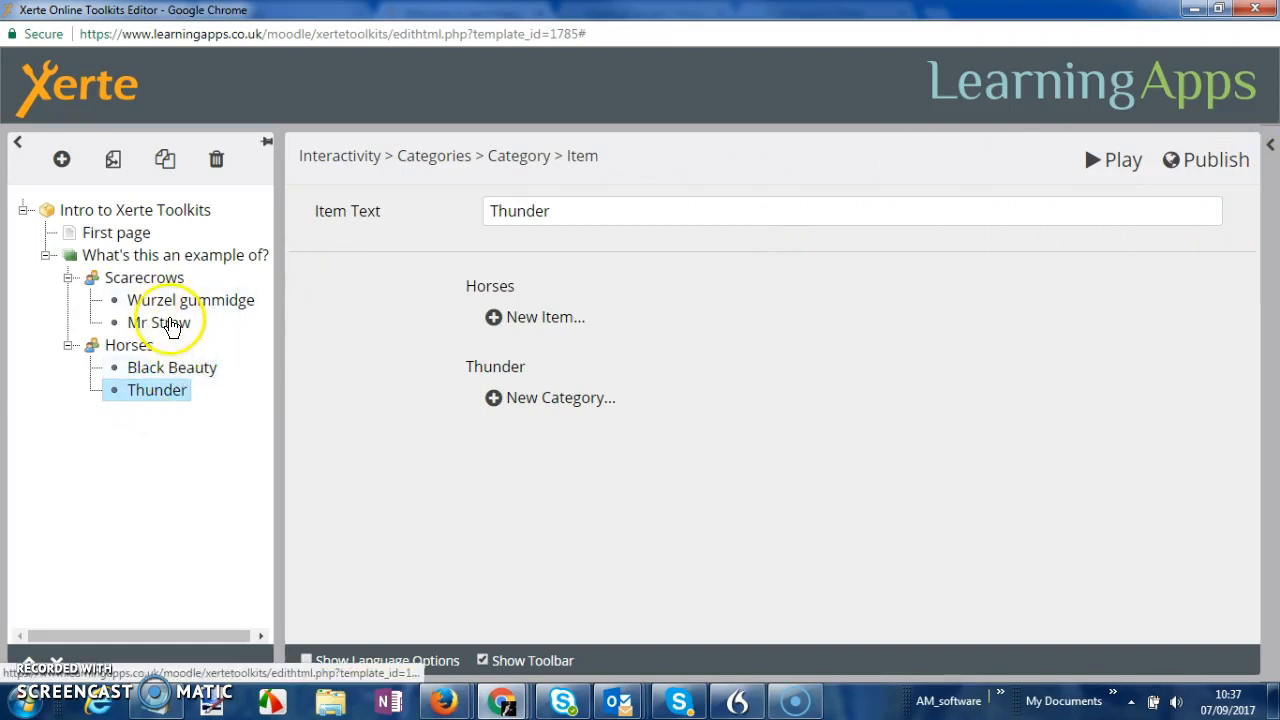
pyautogui.click(569, 210)
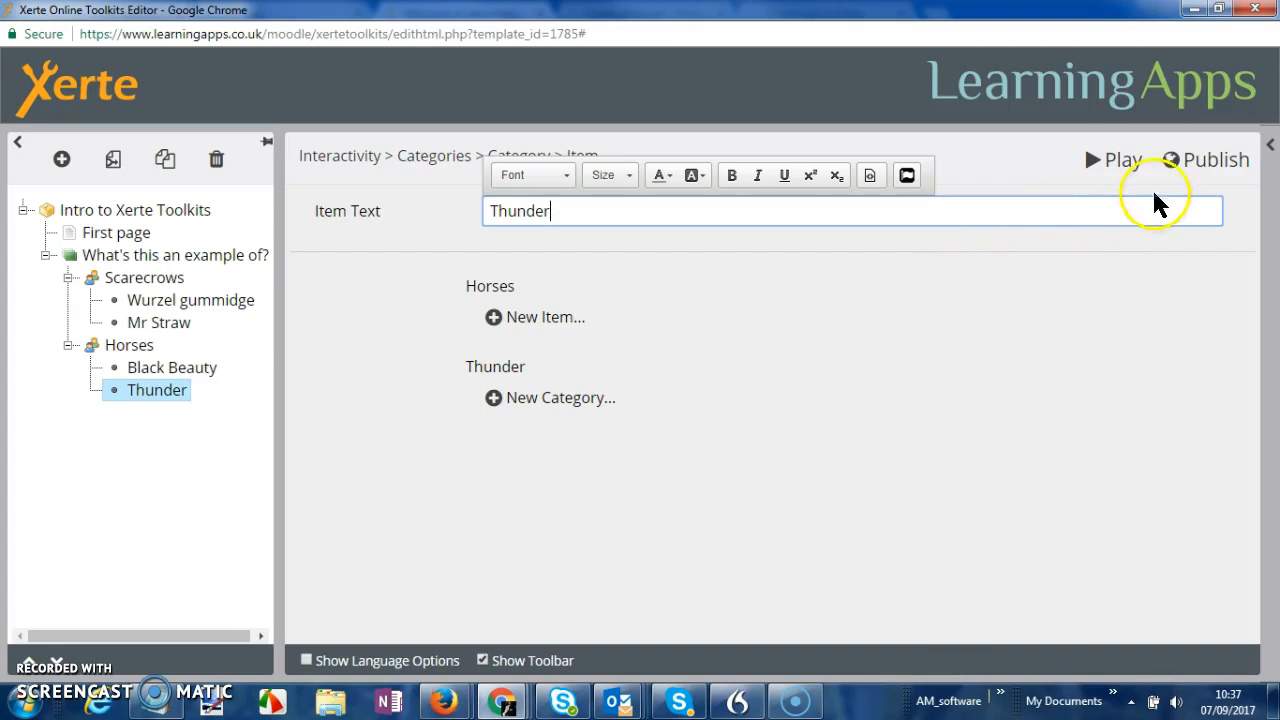
pyautogui.click(1122, 180)
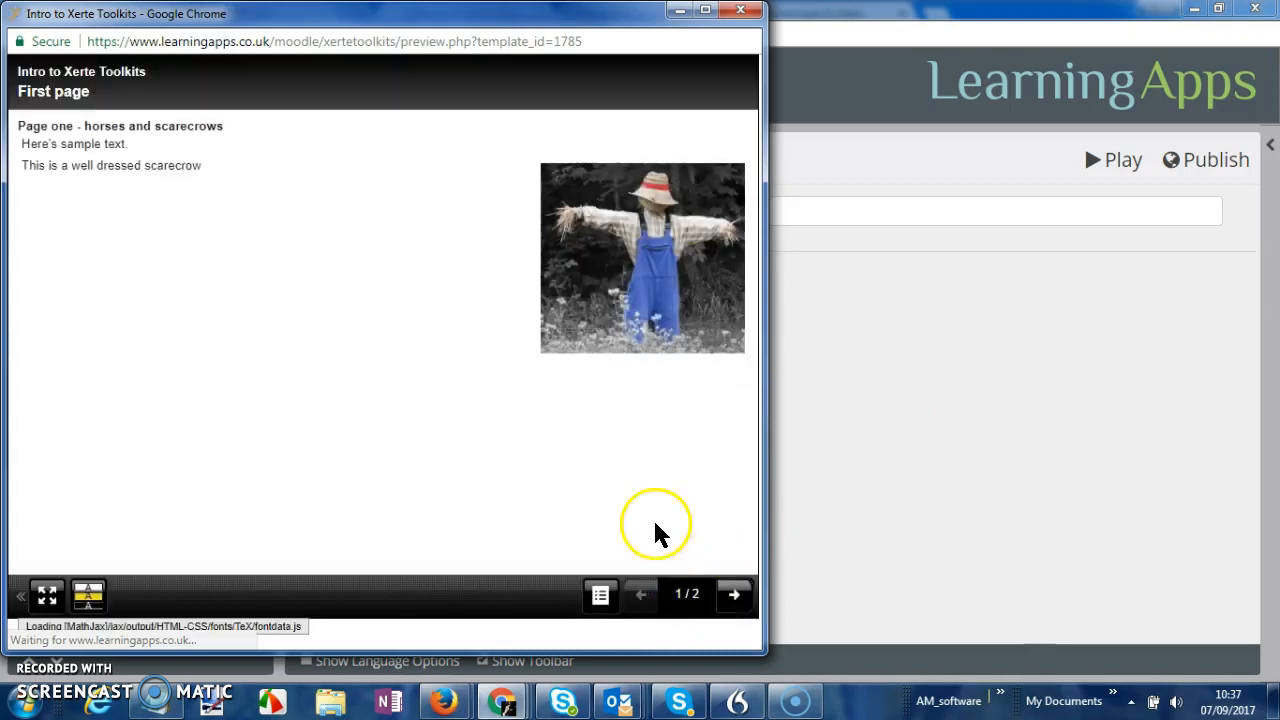
pyautogui.click(600, 595)
pyautogui.click(733, 594)
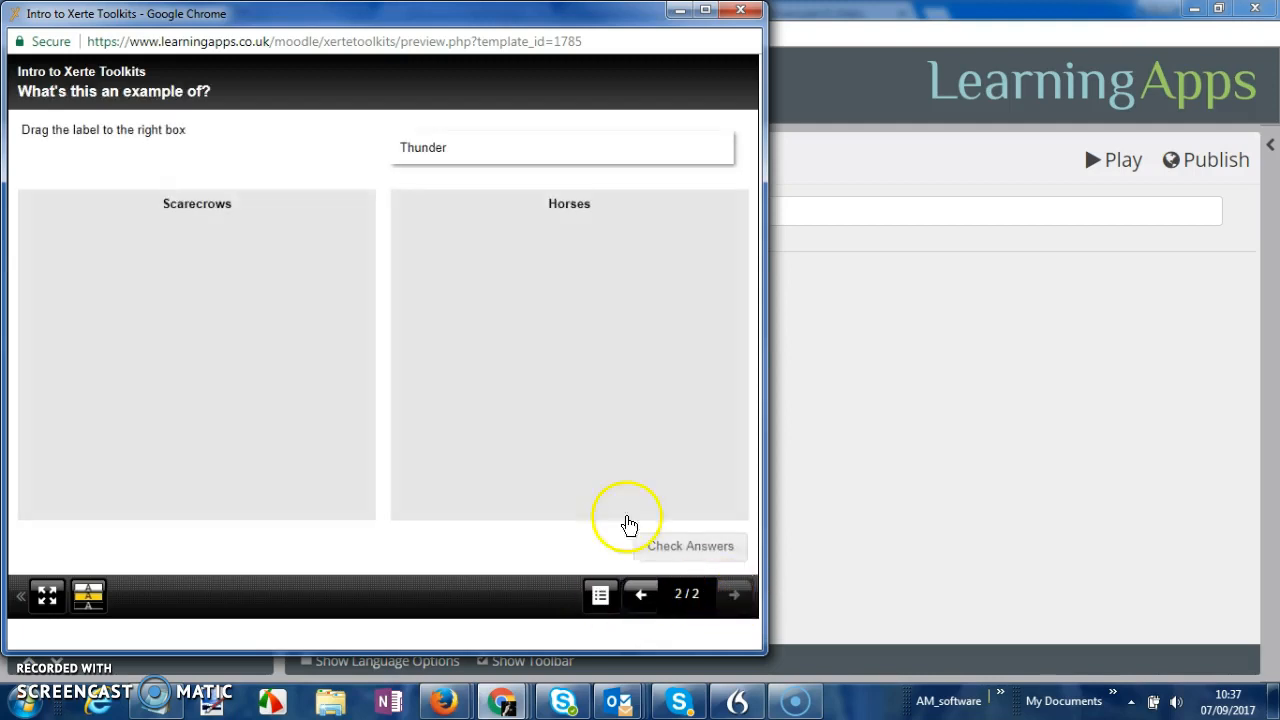
# Test the previewed activity by sorting Thunder and Black Beauty into Horses, and Mr Straw and Wurzel gummidge into Scarecrows
pyautogui.moveTo(514, 160); pyautogui.dragTo(530, 316)
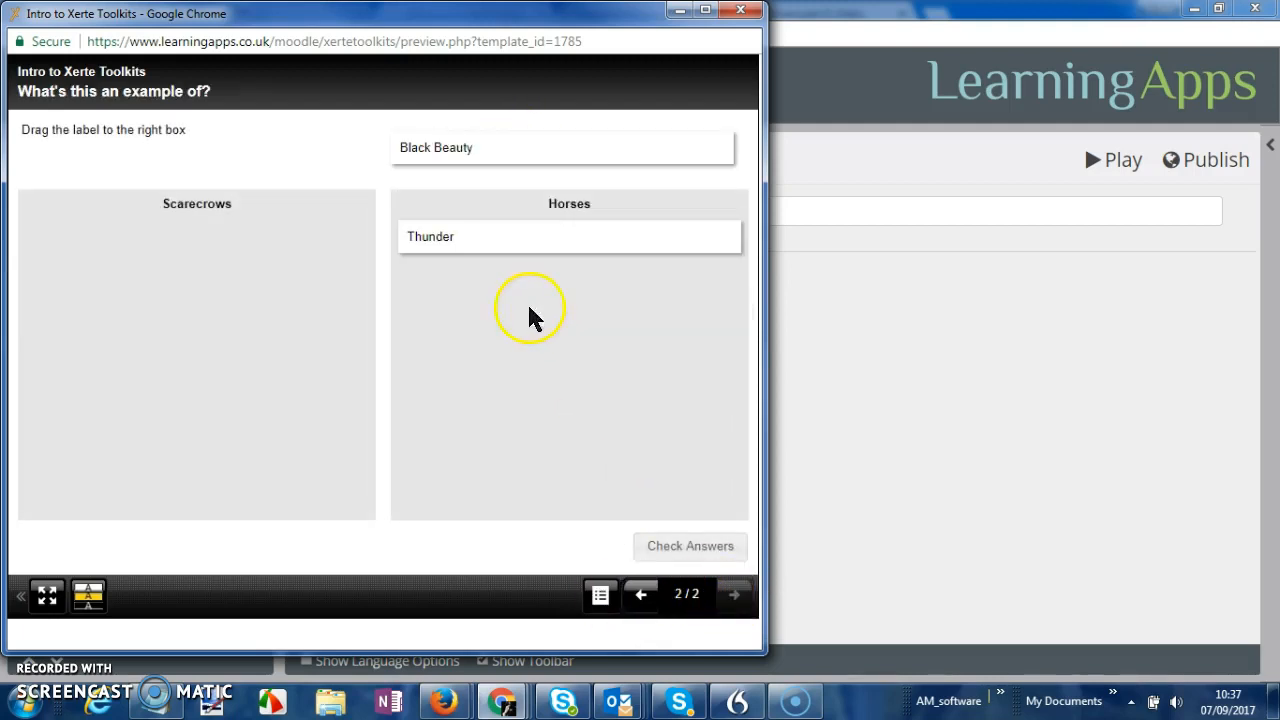
pyautogui.moveTo(514, 151); pyautogui.dragTo(524, 368)
pyautogui.moveTo(543, 136); pyautogui.dragTo(288, 214)
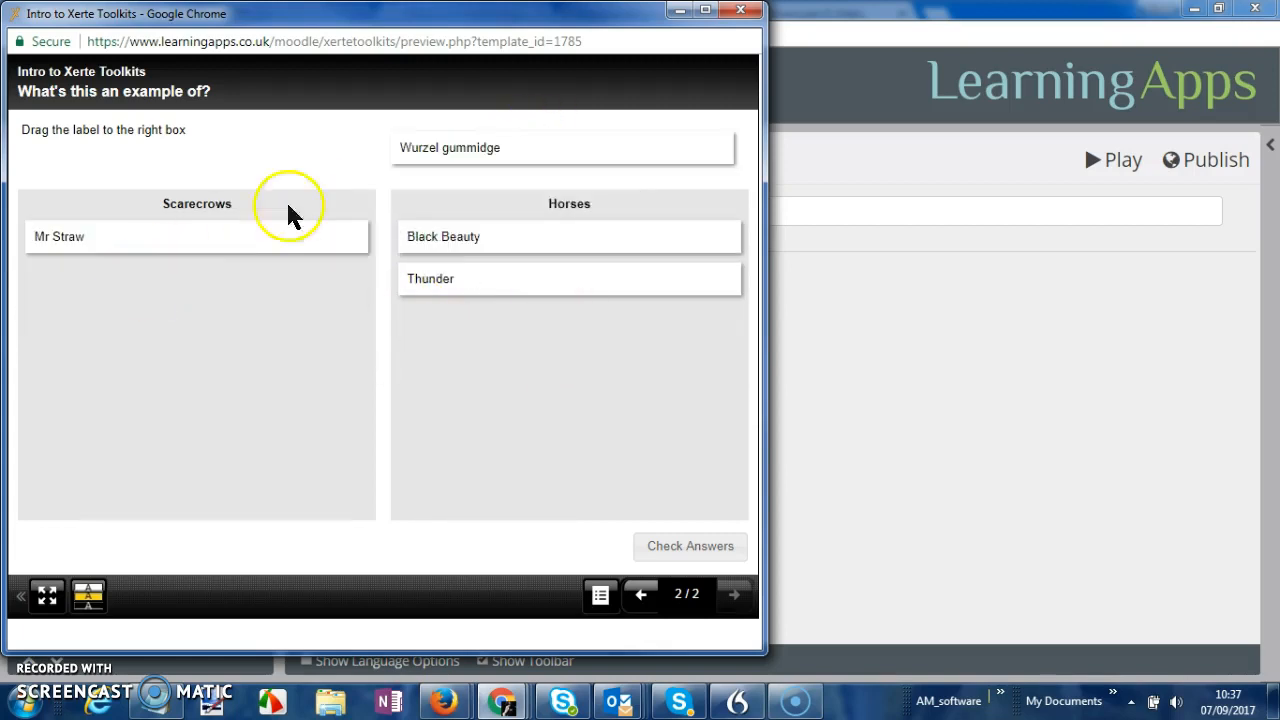
pyautogui.moveTo(491, 157); pyautogui.dragTo(240, 340)
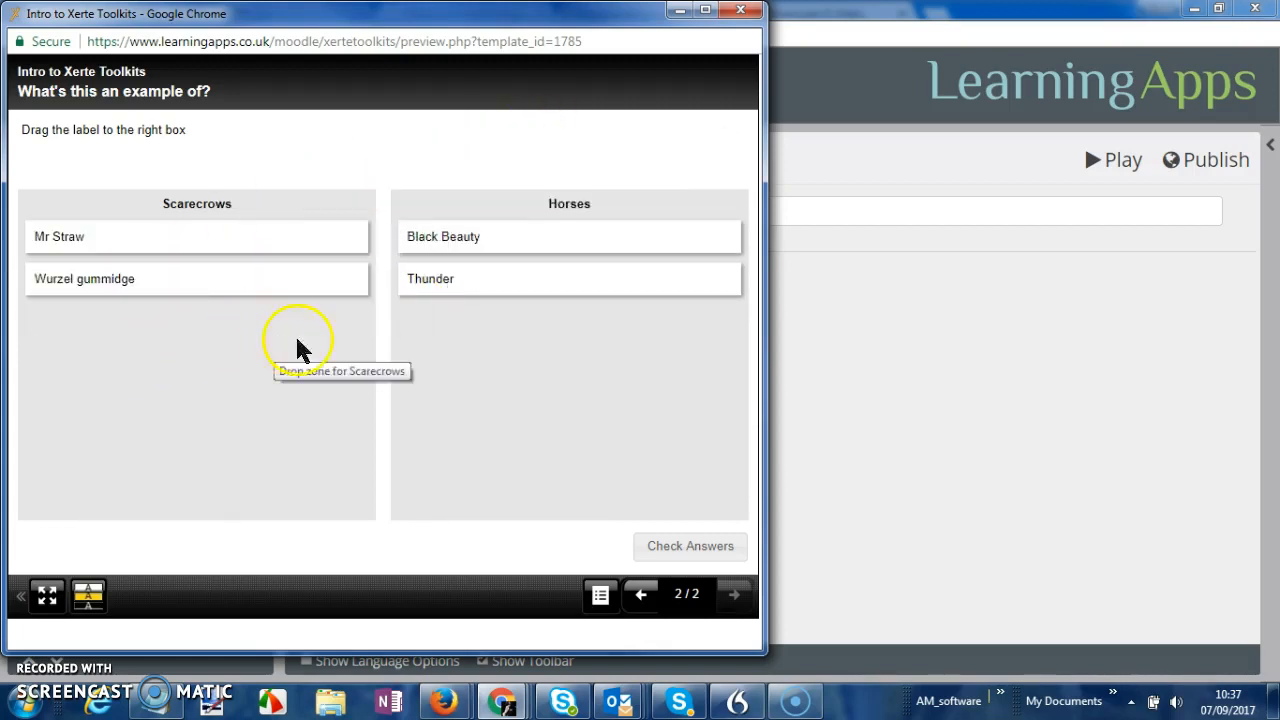
# Restart the previewed sorting activity, place all four labels in their matching categories and check the answers
pyautogui.click(640, 594)
pyautogui.click(729, 594)
pyautogui.moveTo(549, 149); pyautogui.dragTo(163, 300)
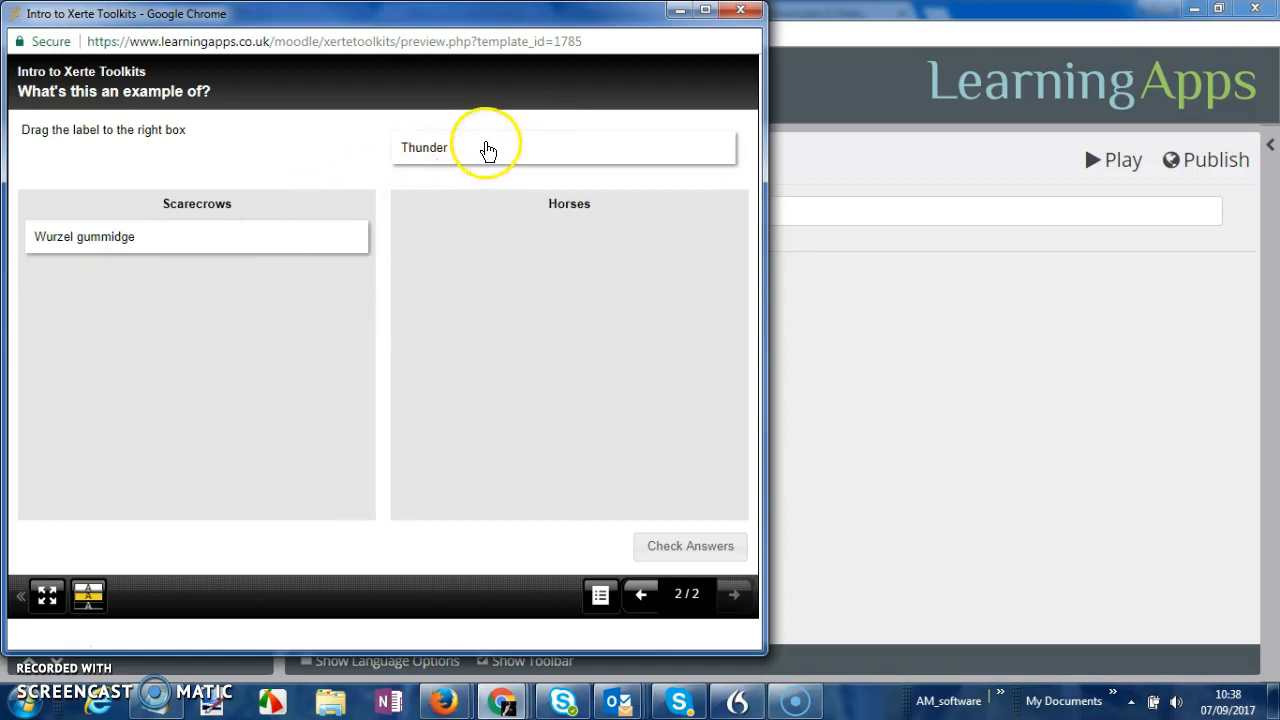
pyautogui.moveTo(488, 150); pyautogui.dragTo(527, 268)
pyautogui.moveTo(515, 155); pyautogui.dragTo(574, 309)
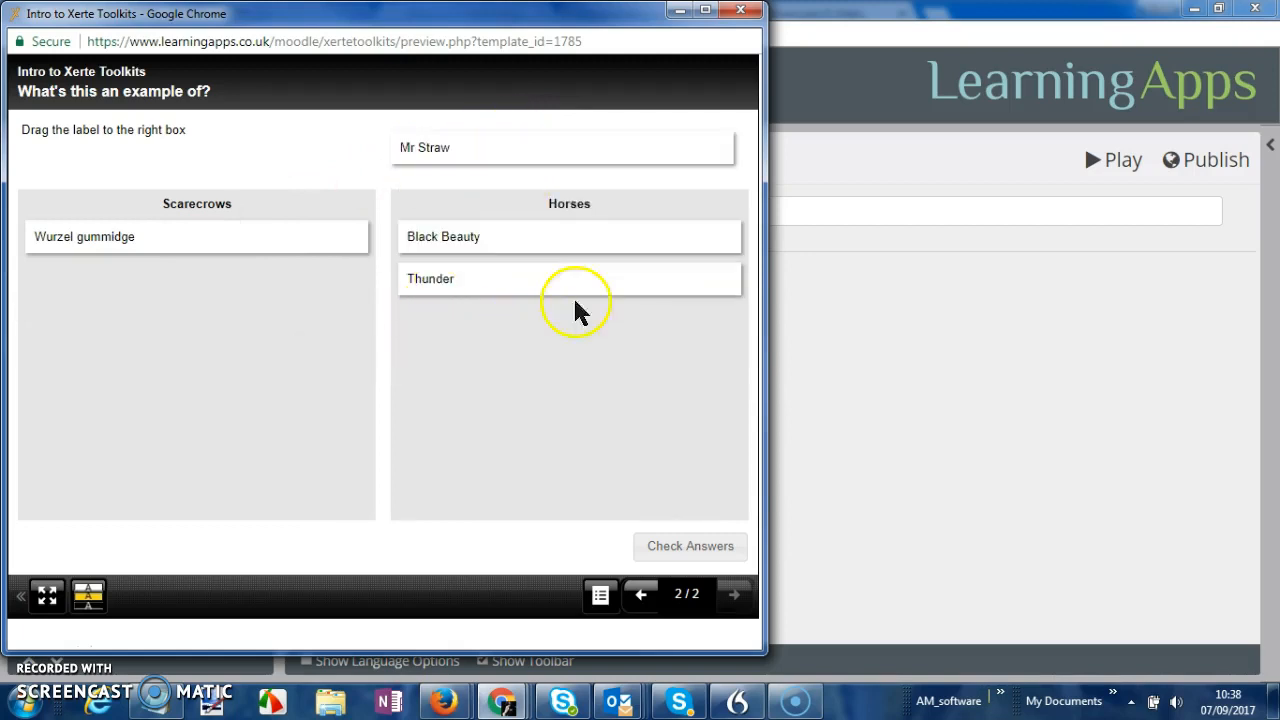
pyautogui.moveTo(523, 143); pyautogui.dragTo(123, 240)
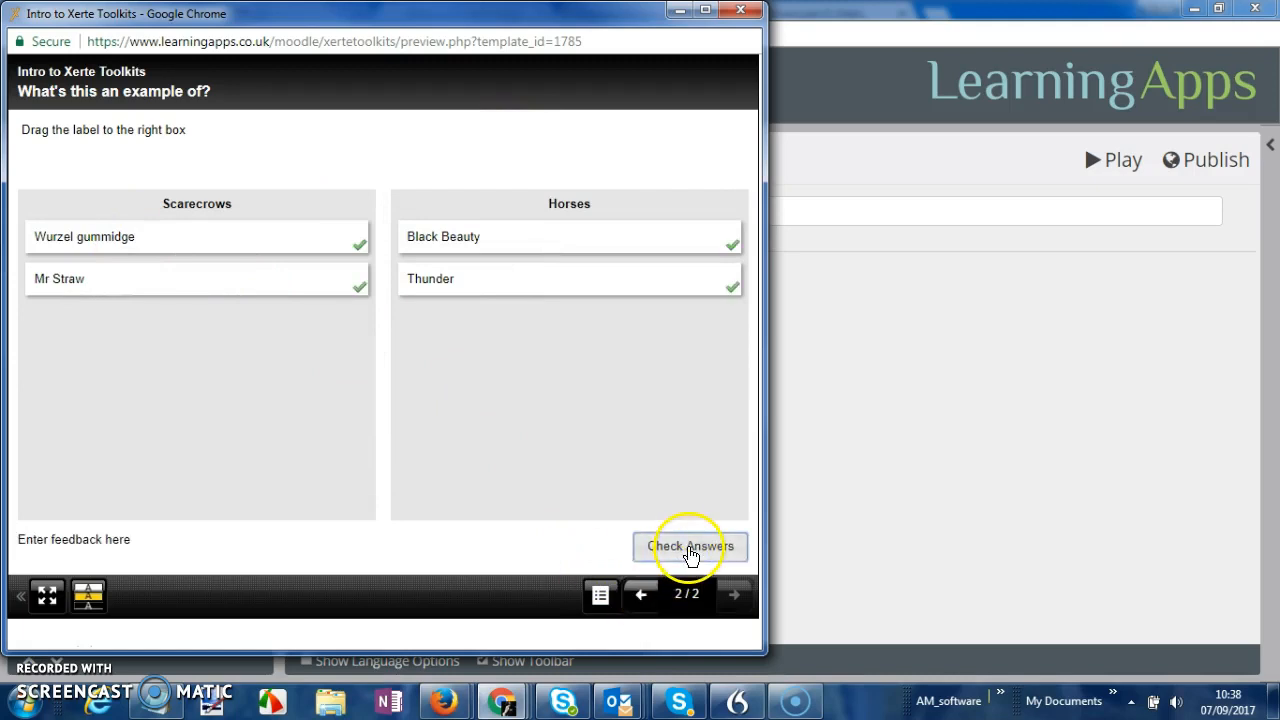
pyautogui.click(740, 12)
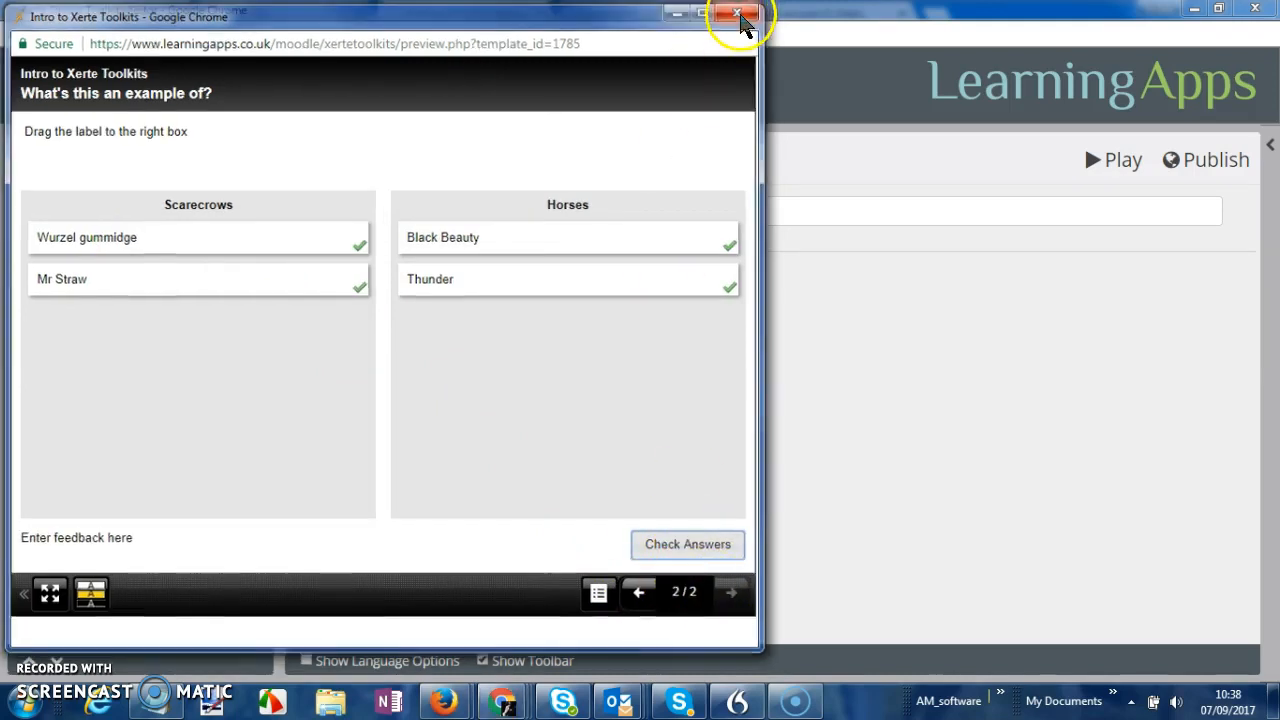
# Publish the learning object and close its editor
pyautogui.click(1210, 170)
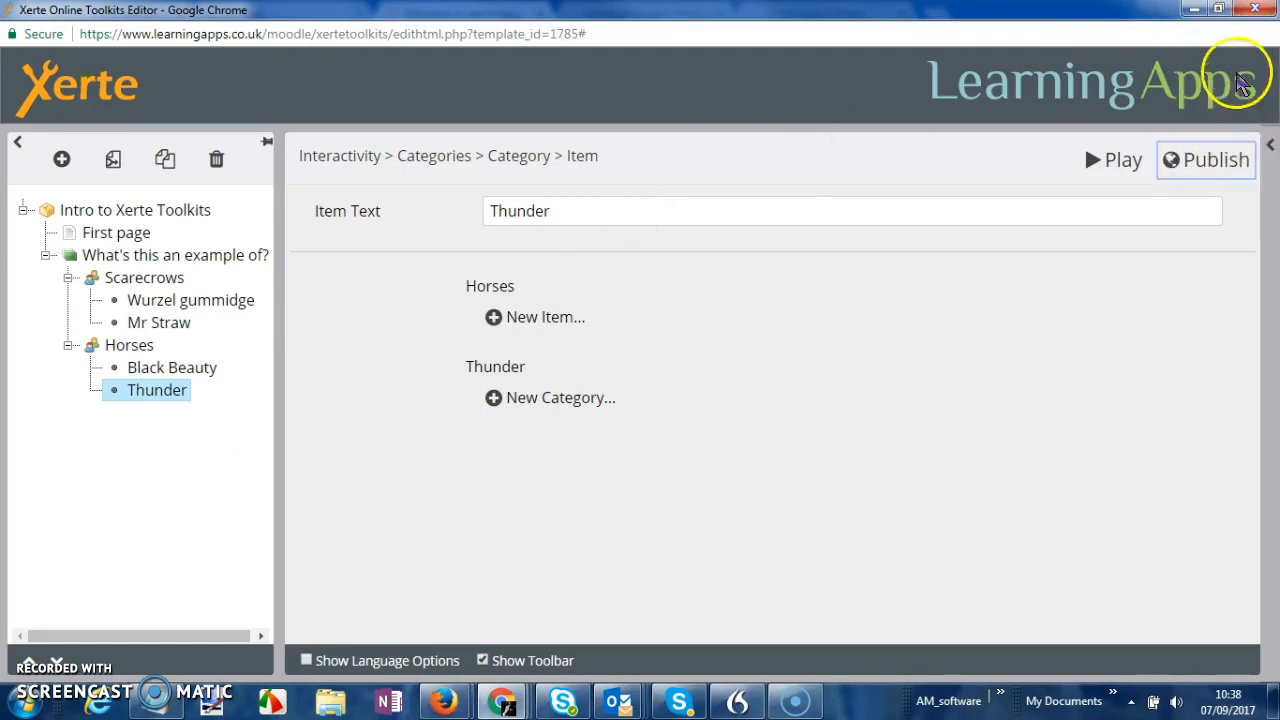
pyautogui.click(1258, 12)
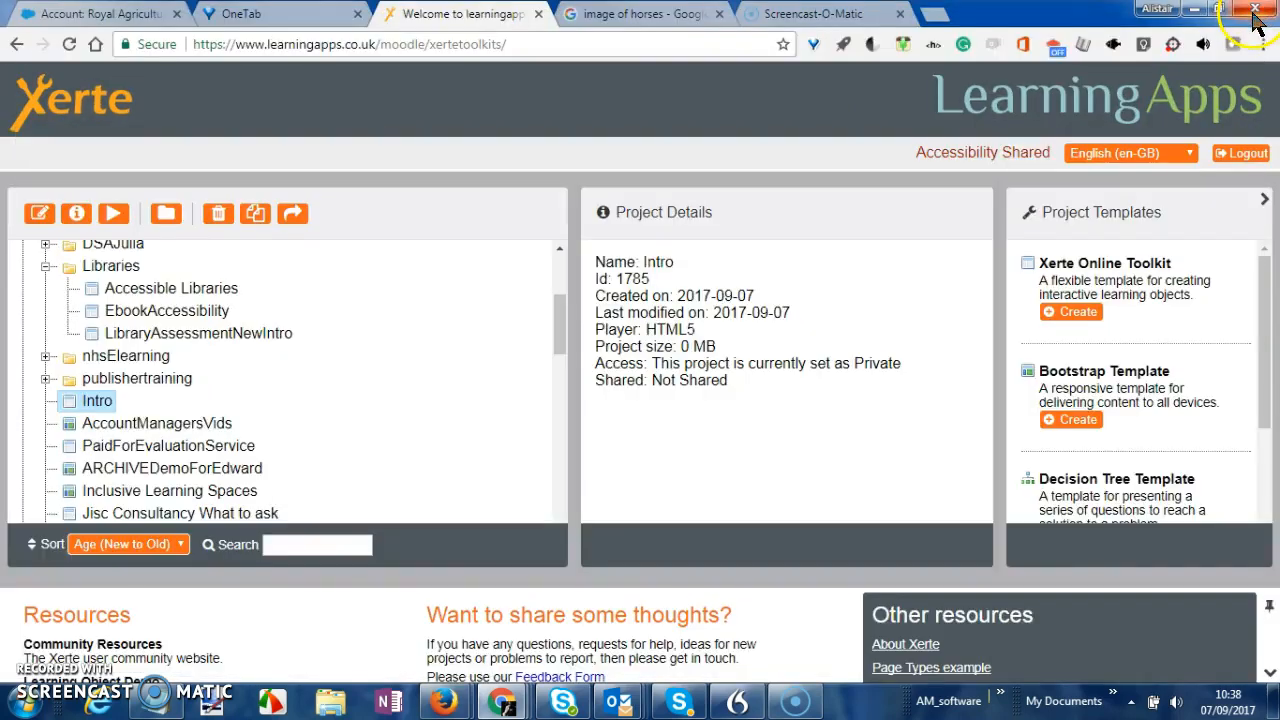
# Change the Intro project's access setting to Public in its project properties
pyautogui.click(87, 405)
pyautogui.click(77, 216)
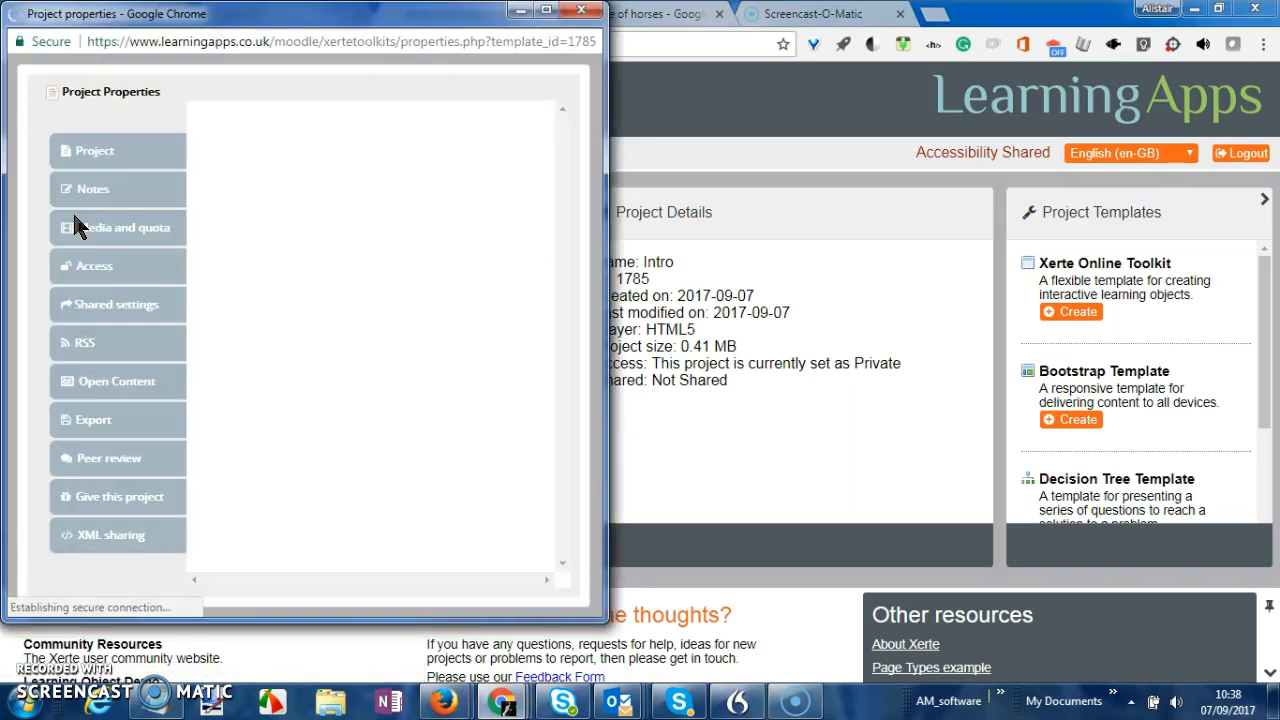
pyautogui.click(82, 150)
pyautogui.click(228, 175)
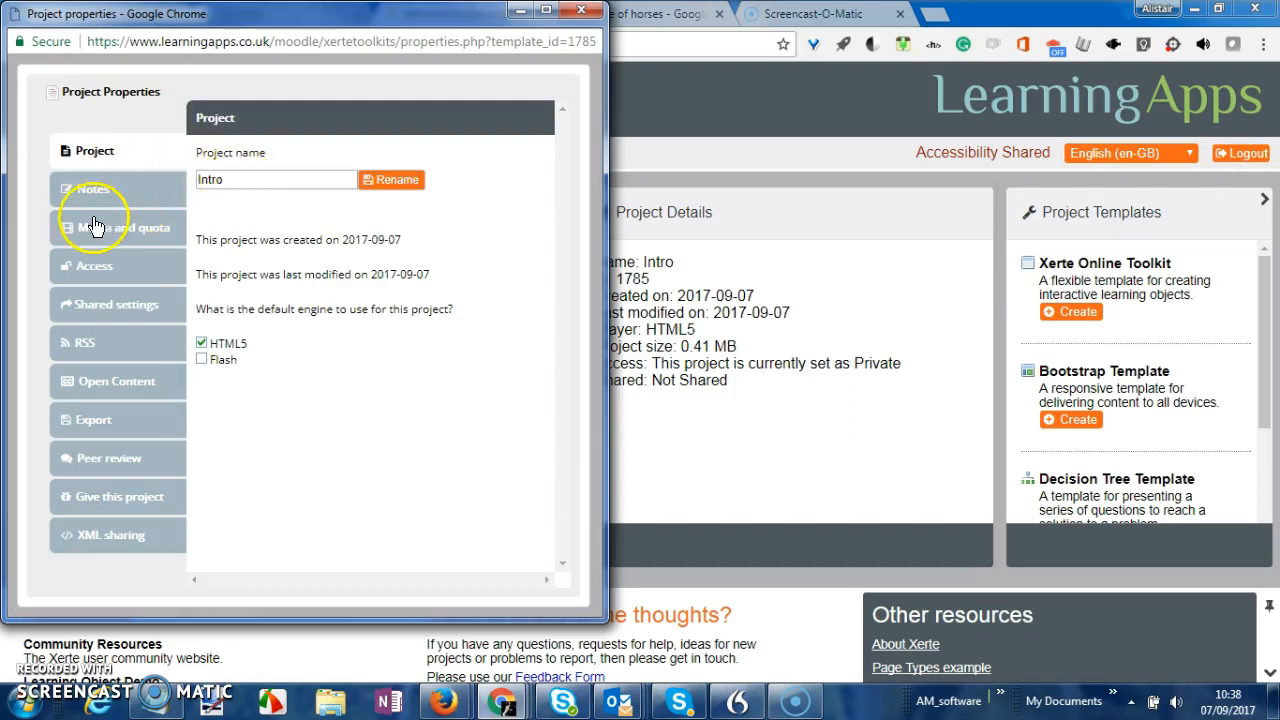
pyautogui.click(92, 271)
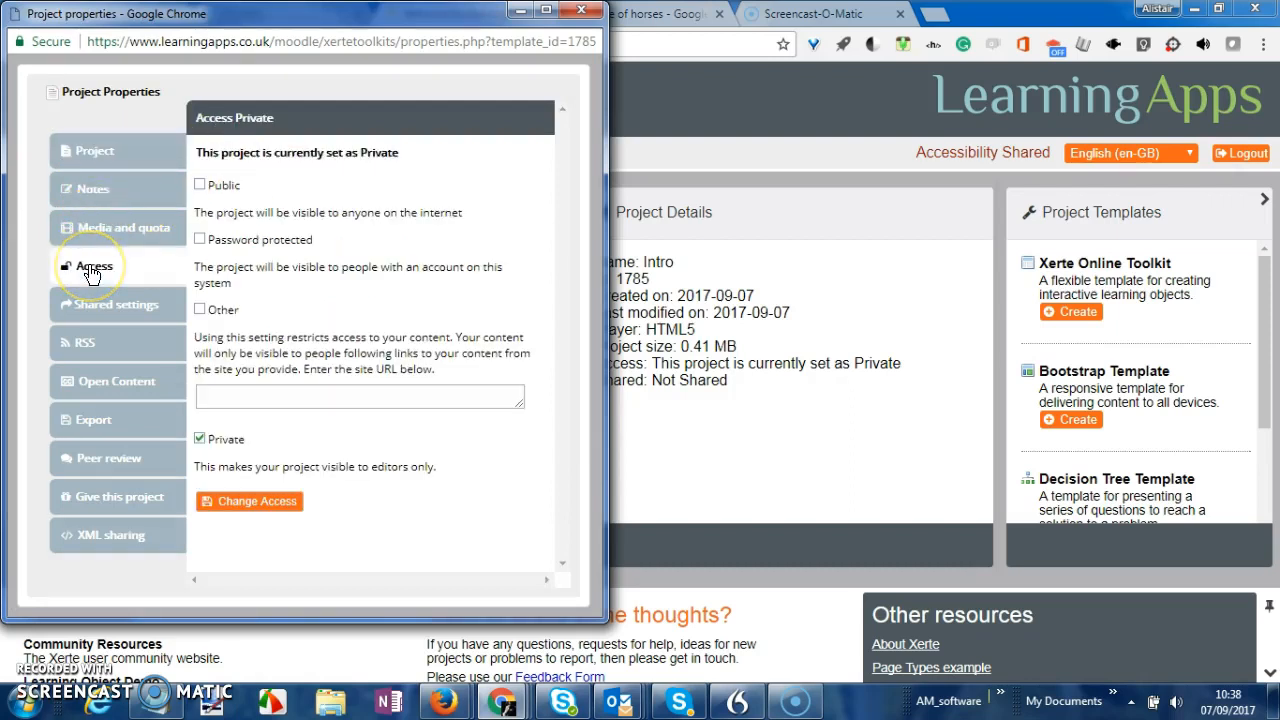
pyautogui.click(199, 186)
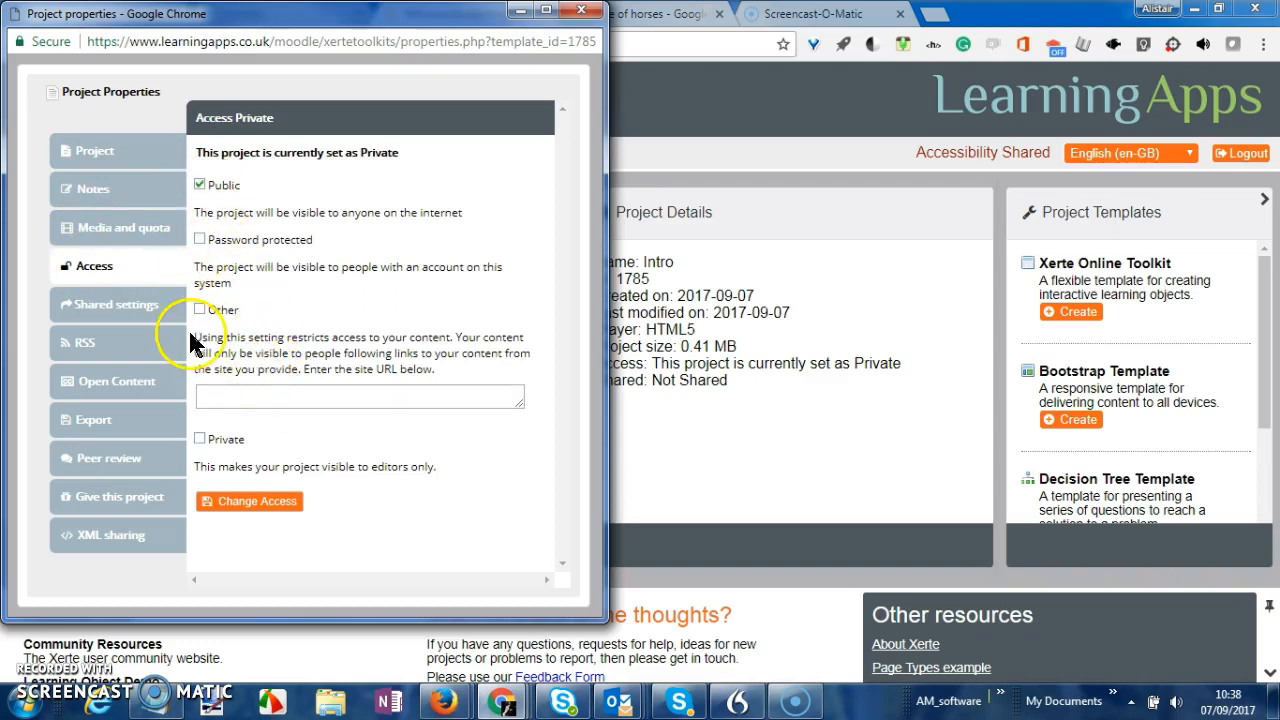
pyautogui.click(238, 506)
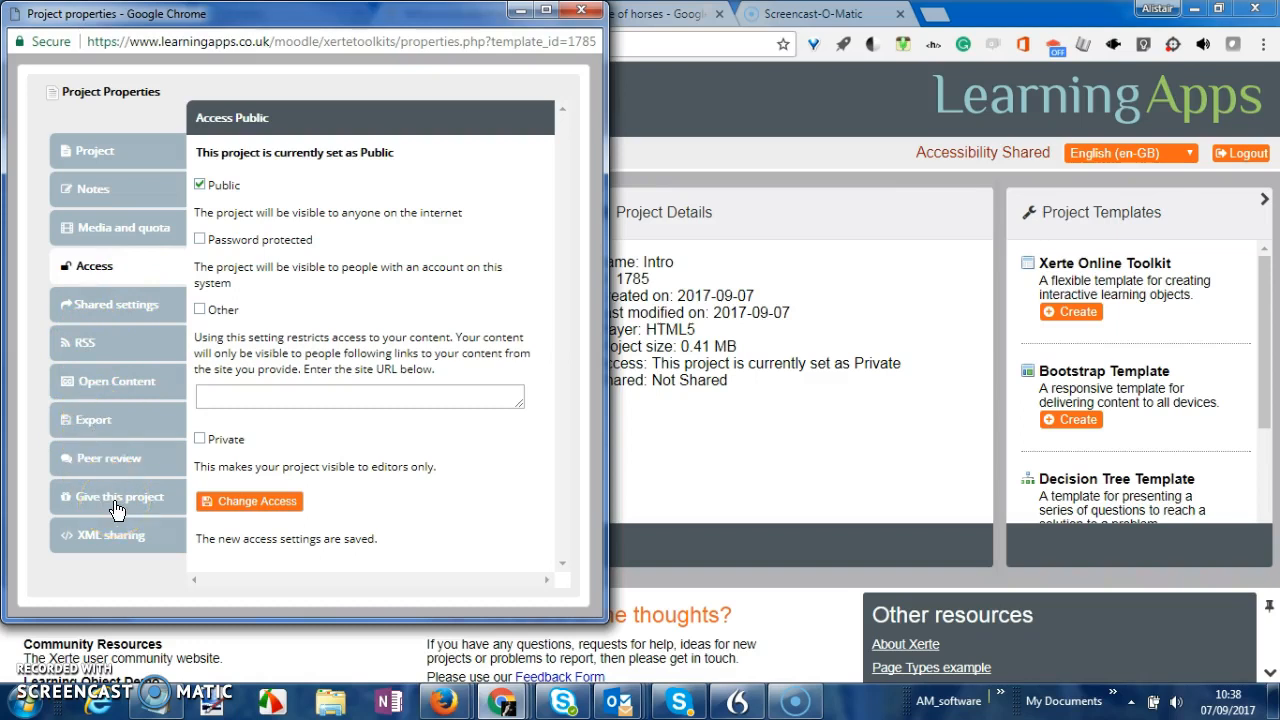
# Review the Intro project's Open Content settings and close the project properties
pyautogui.click(129, 388)
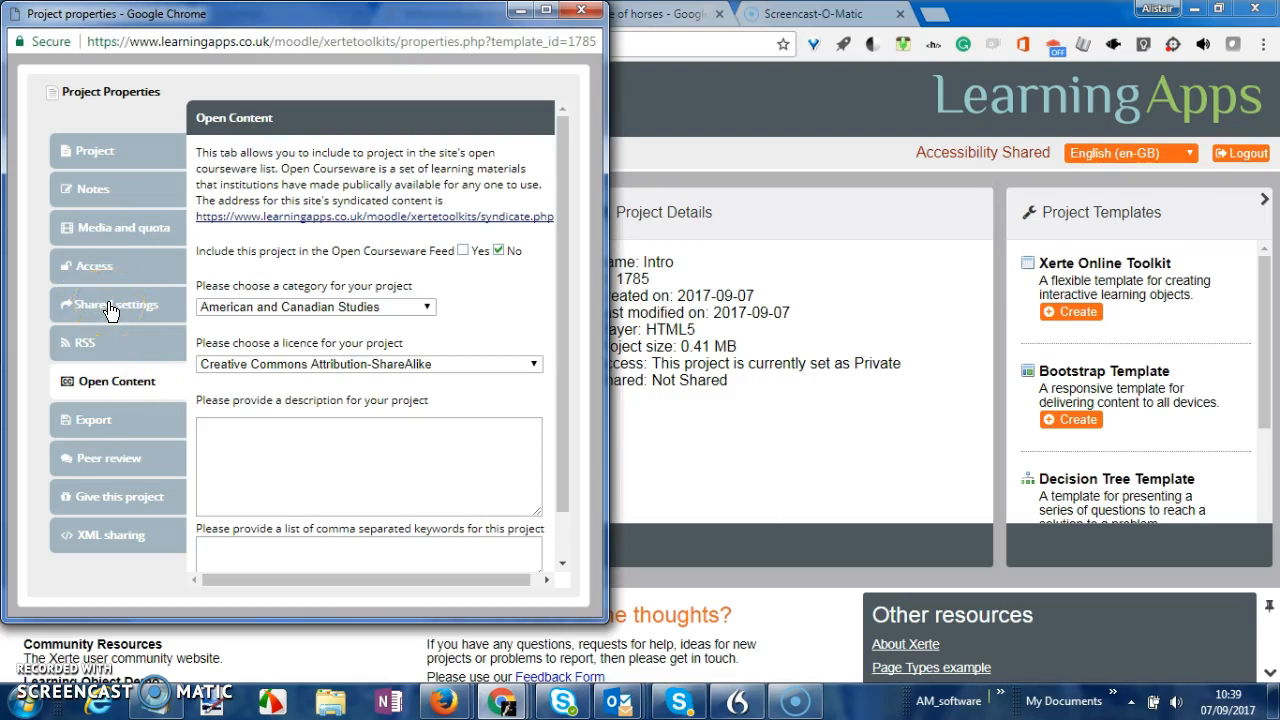
pyautogui.click(578, 14)
pyautogui.click(592, 18)
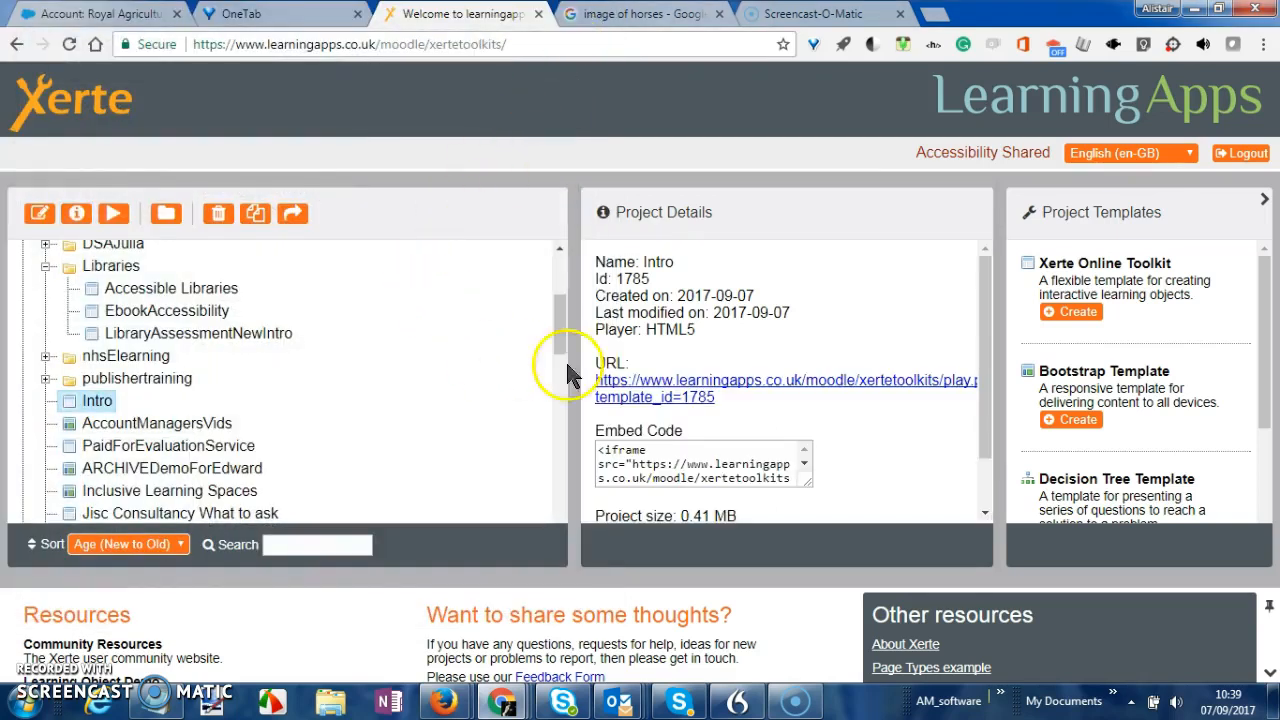
# Open the Intro project's public URL and view its interactive Categories page
pyautogui.click(733, 381)
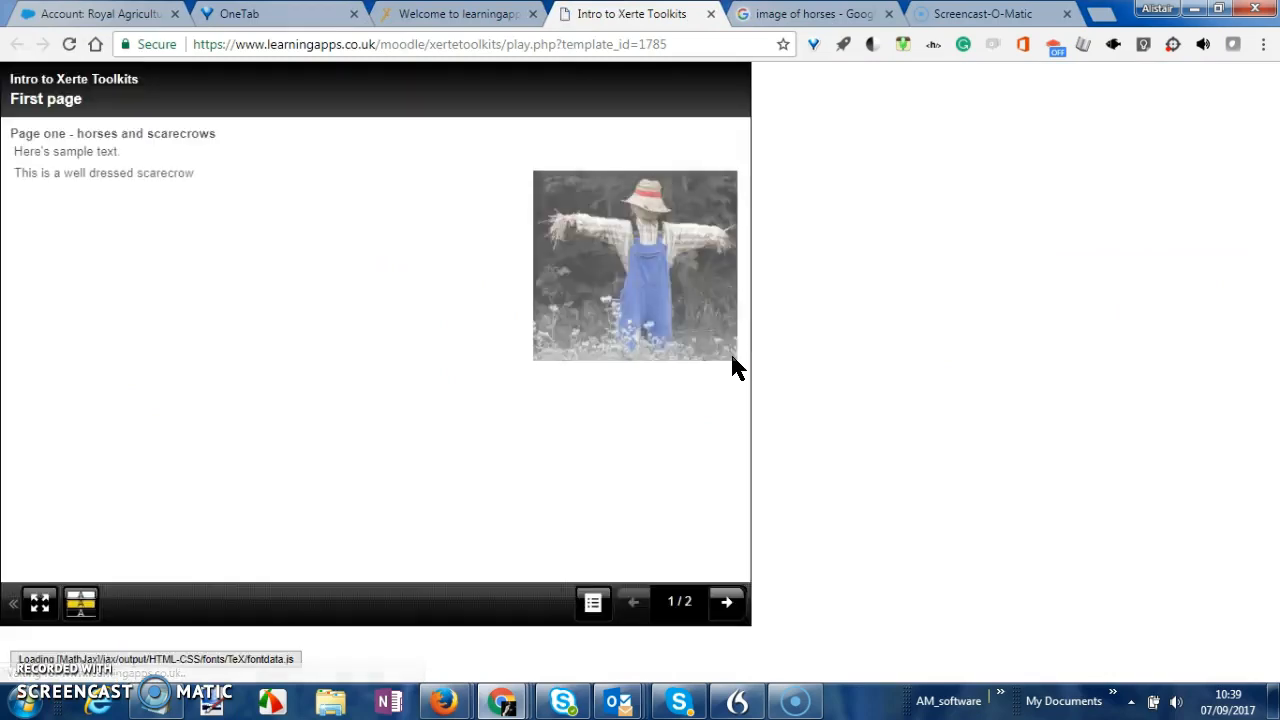
pyautogui.click(726, 601)
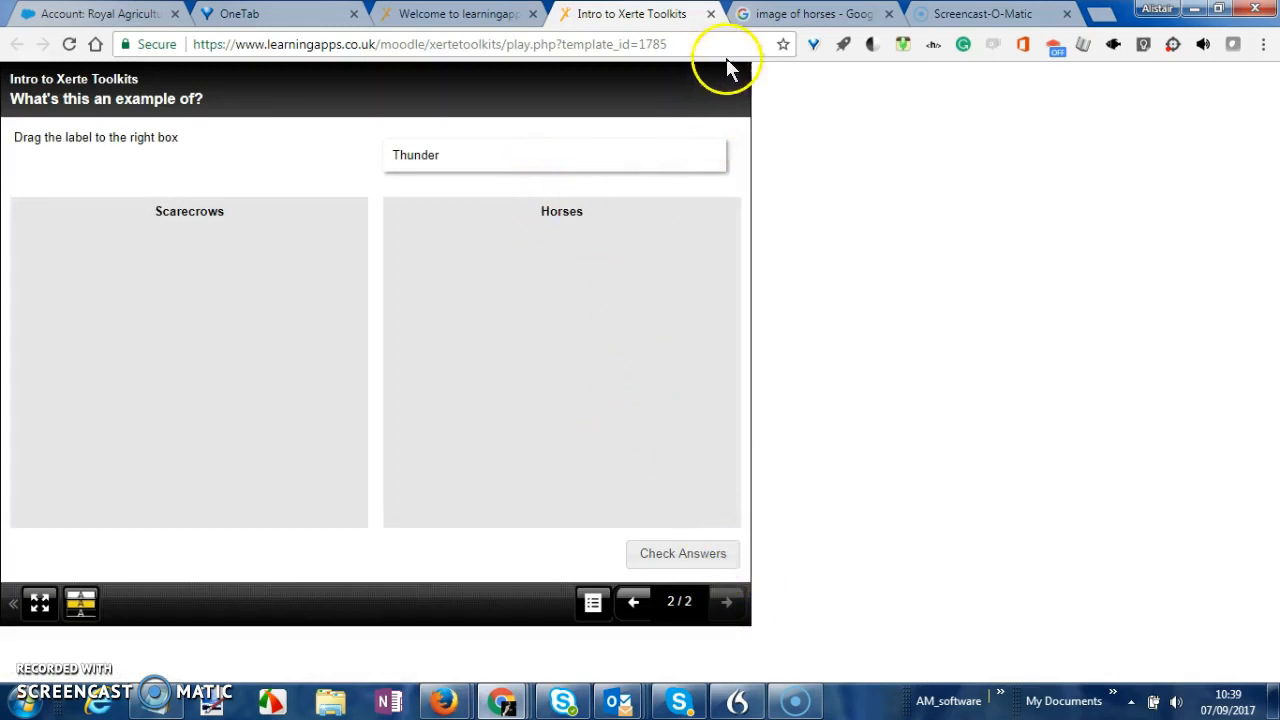
pyautogui.click(583, 303)
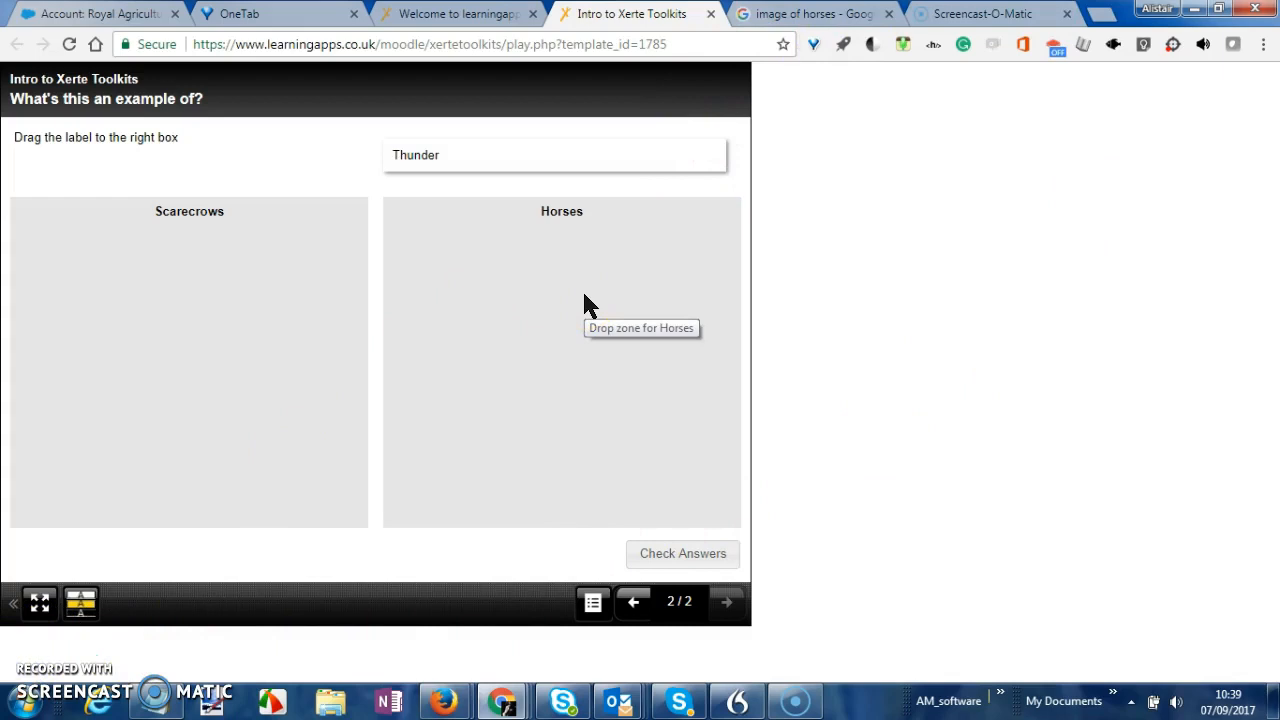